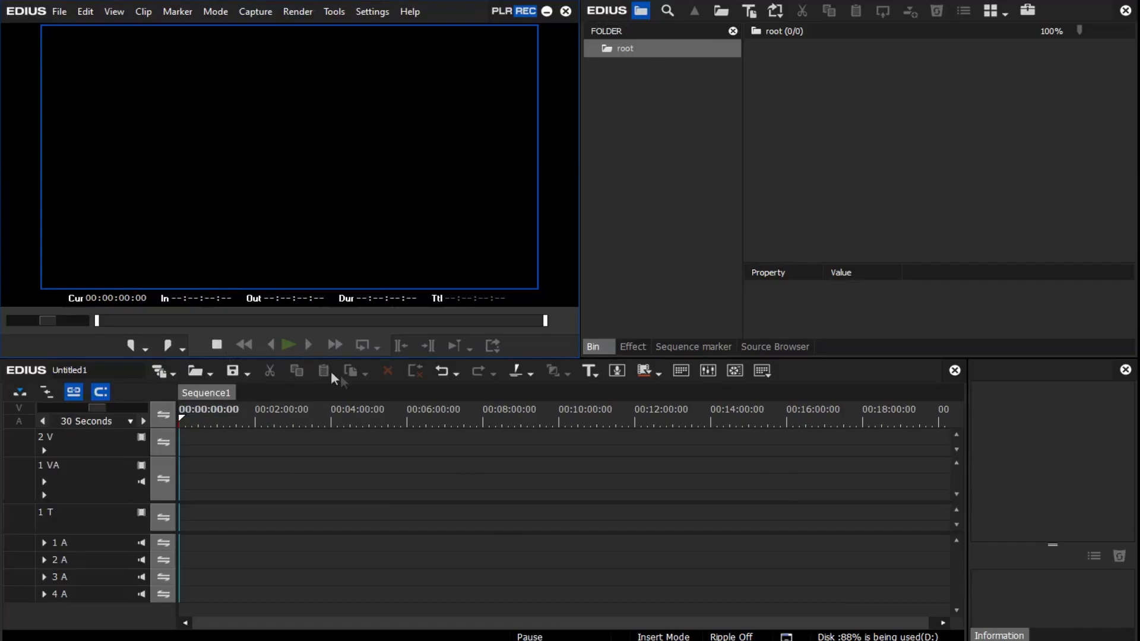
pyautogui.moveTo(565, 349); pyautogui.dragTo(517, 309)
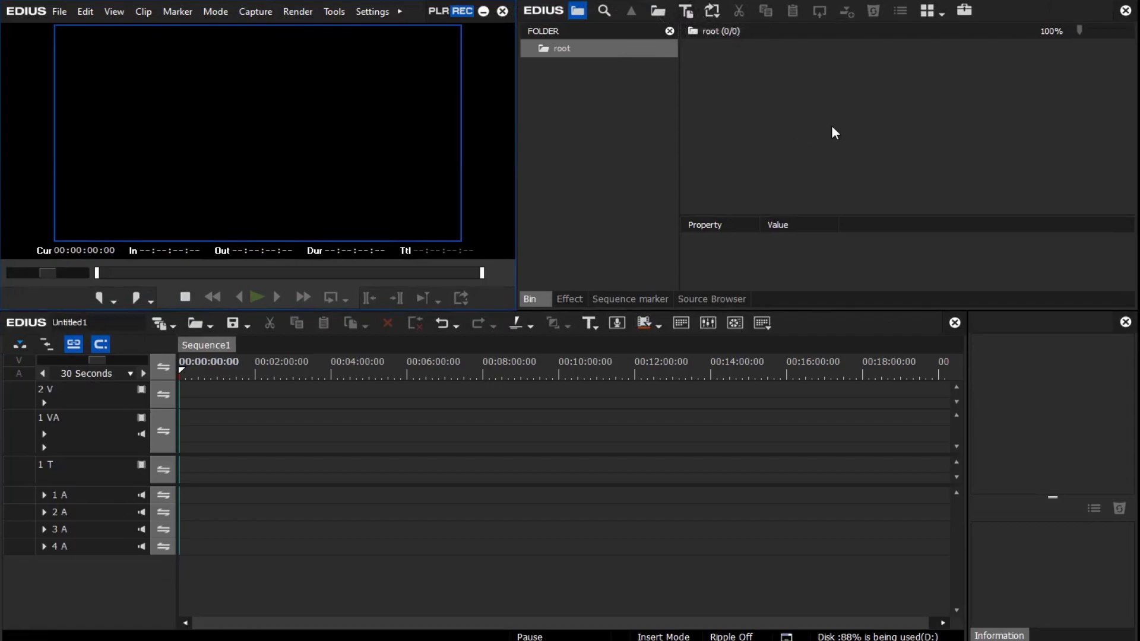
pyautogui.click(534, 297)
pyautogui.doubleClick(870, 111)
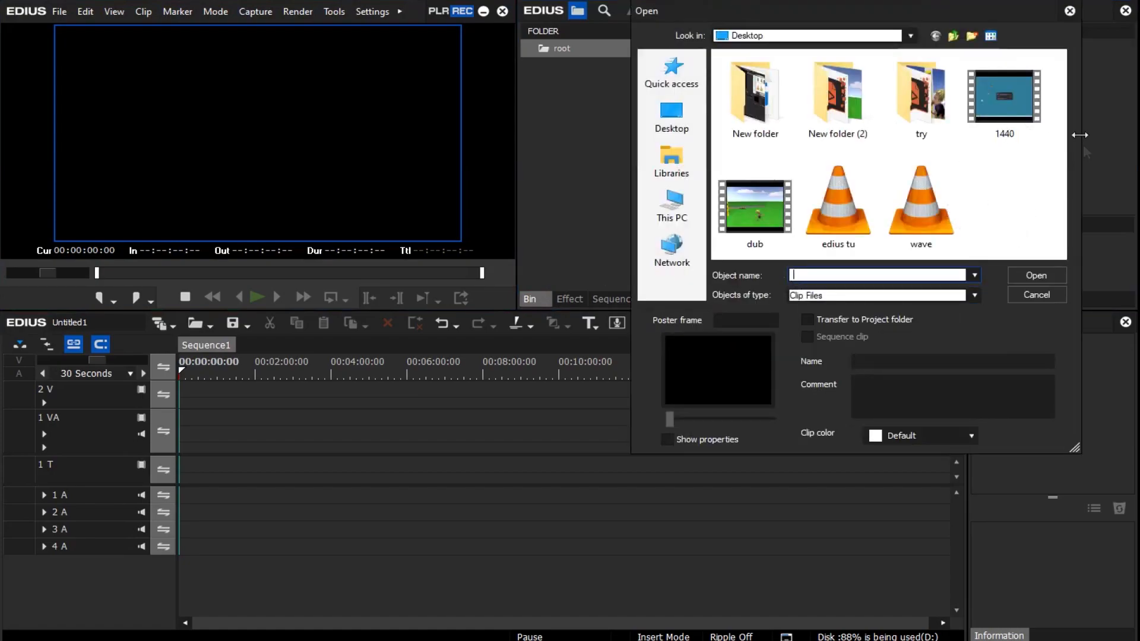
pyautogui.click(1070, 11)
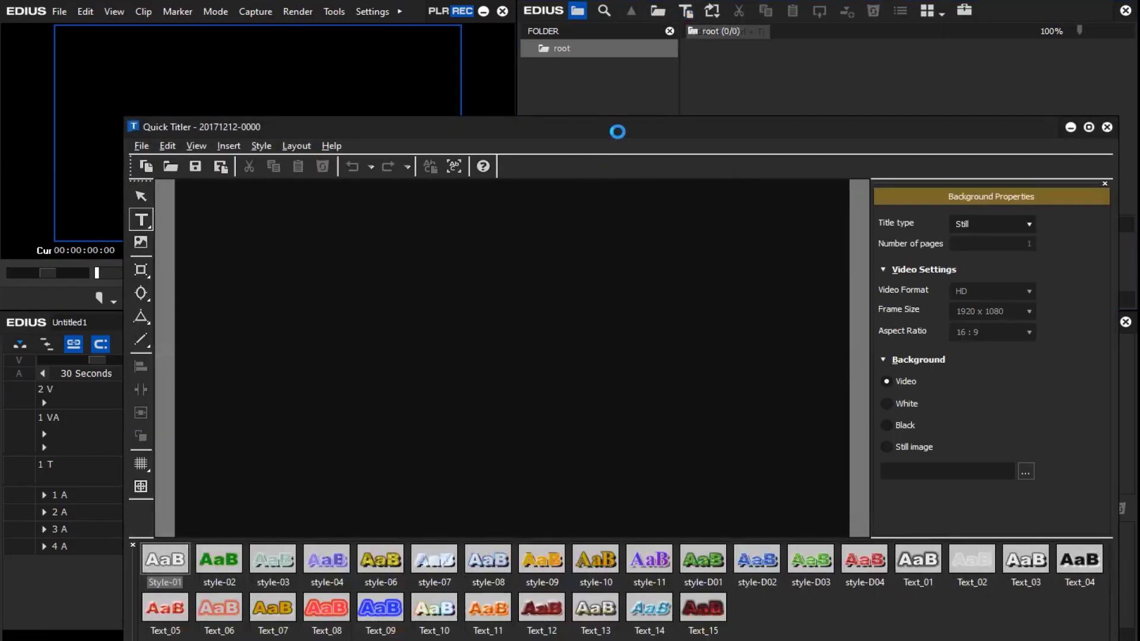
# Create a title reading "appan manoranjan" with the Text_13 style in Quick Titler
pyautogui.moveTo(604, 127); pyautogui.dragTo(636, 96)
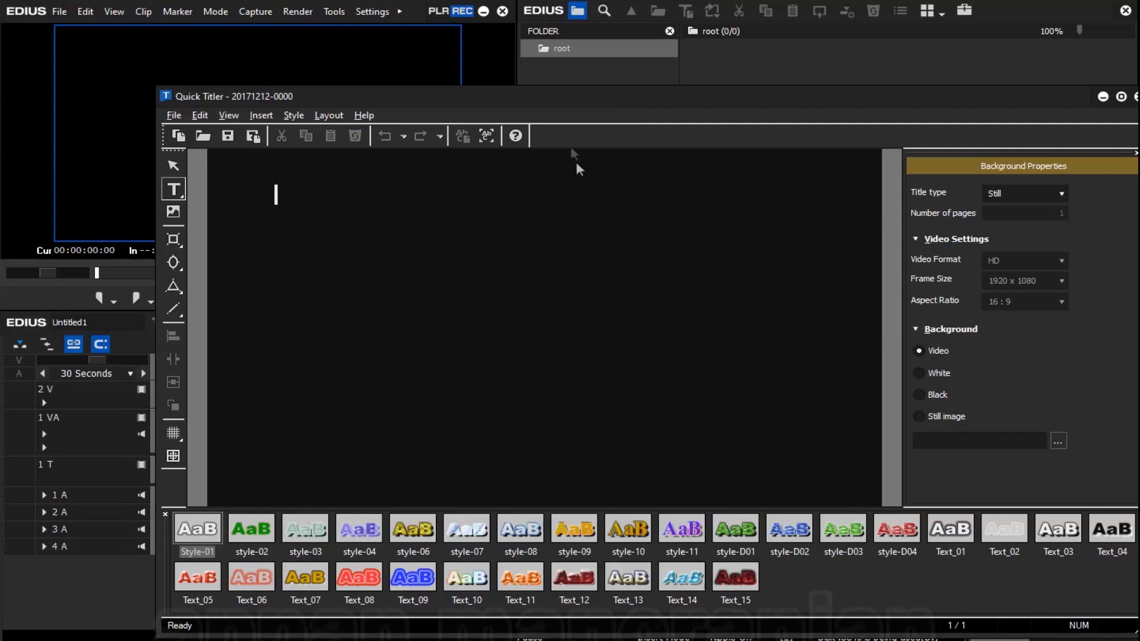
pyautogui.moveTo(550, 95); pyautogui.dragTo(572, 80)
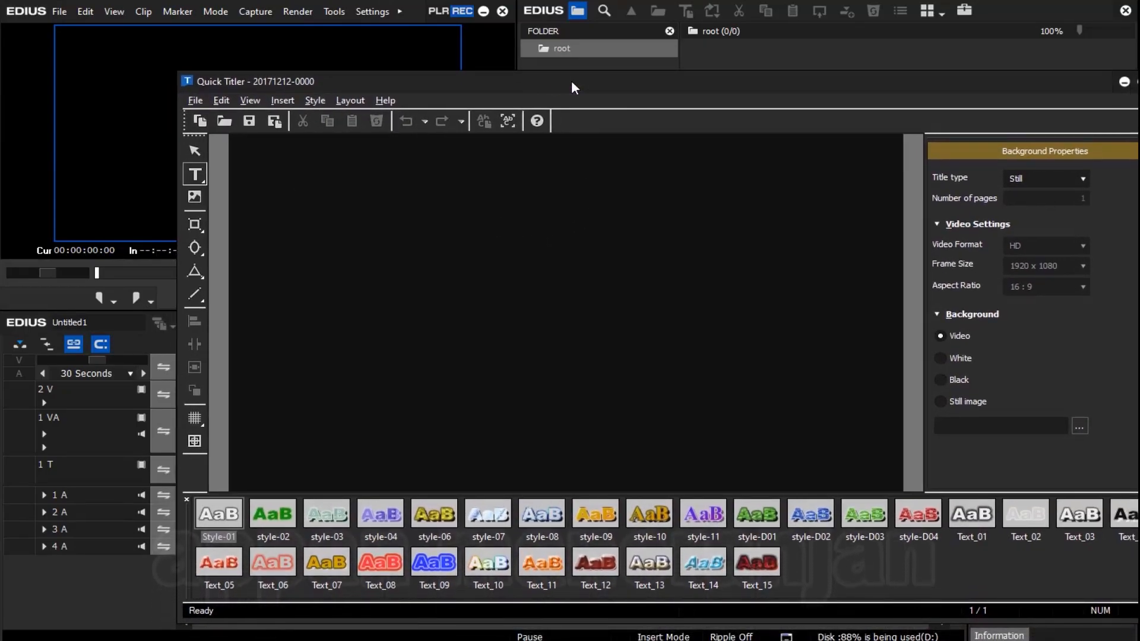
pyautogui.moveTo(660, 76)
pyautogui.mouseDown()
pyautogui.moveTo(623, 78)
pyautogui.moveTo(651, 89)
pyautogui.moveTo(646, 96)
pyautogui.moveTo(641, 83)
pyautogui.moveTo(664, 84)
pyautogui.mouseUp()
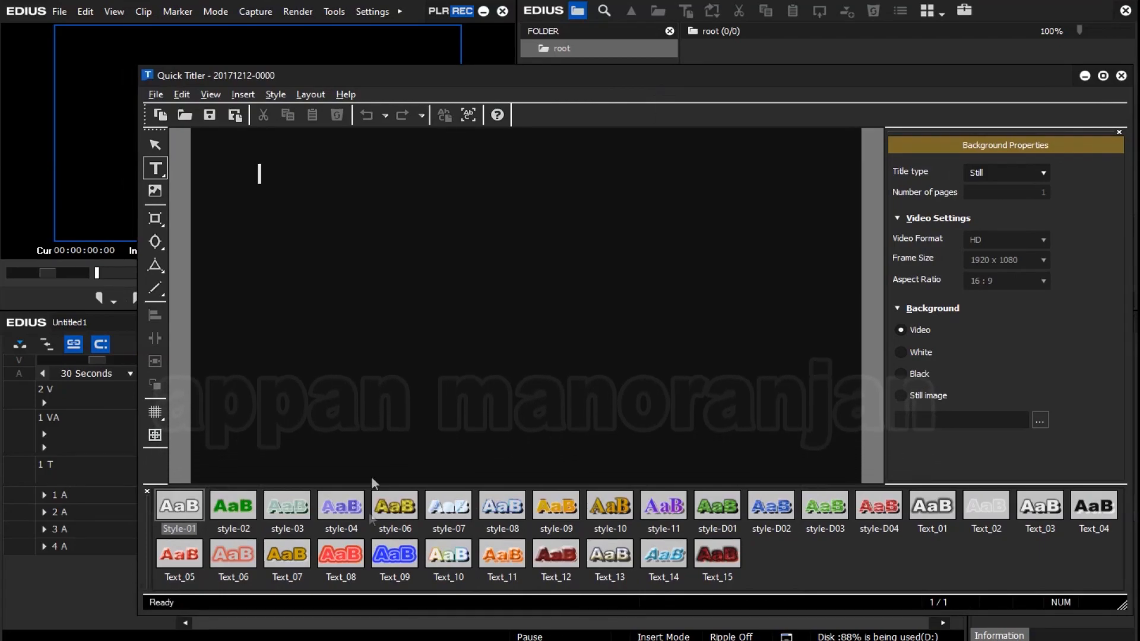
pyautogui.click(617, 560)
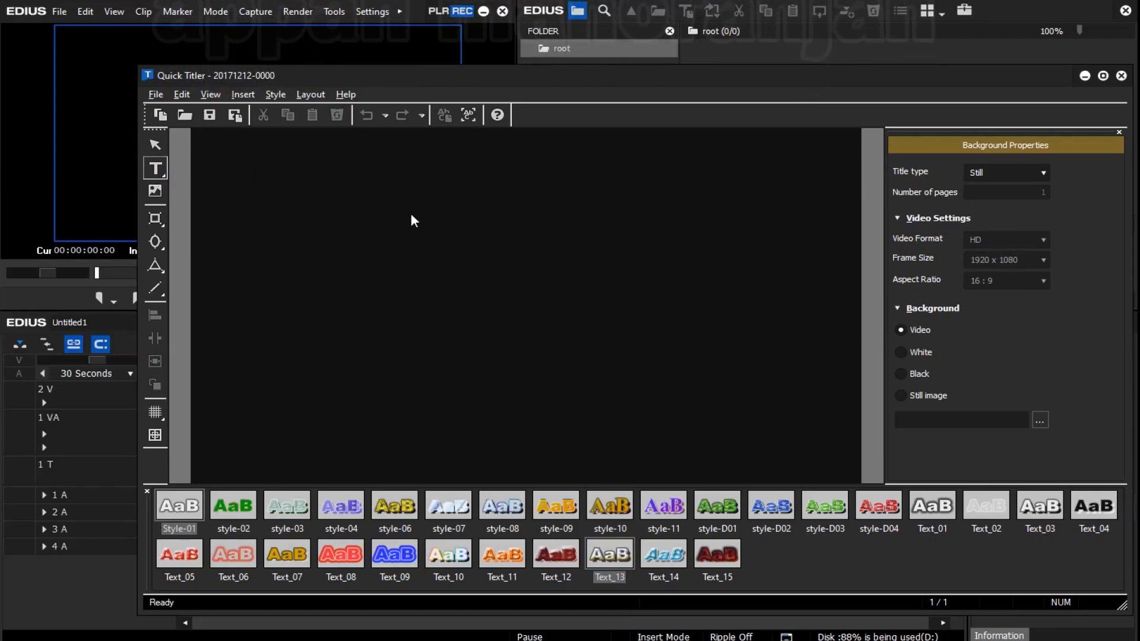
pyautogui.write('a')
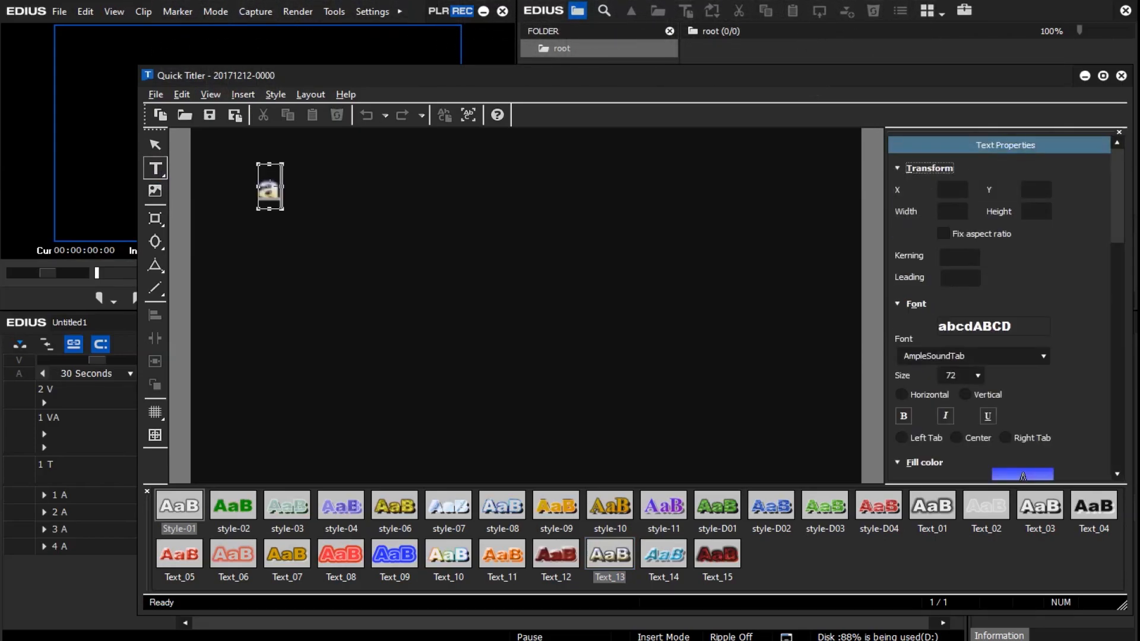
pyautogui.write('pp')
pyautogui.press('Escape')
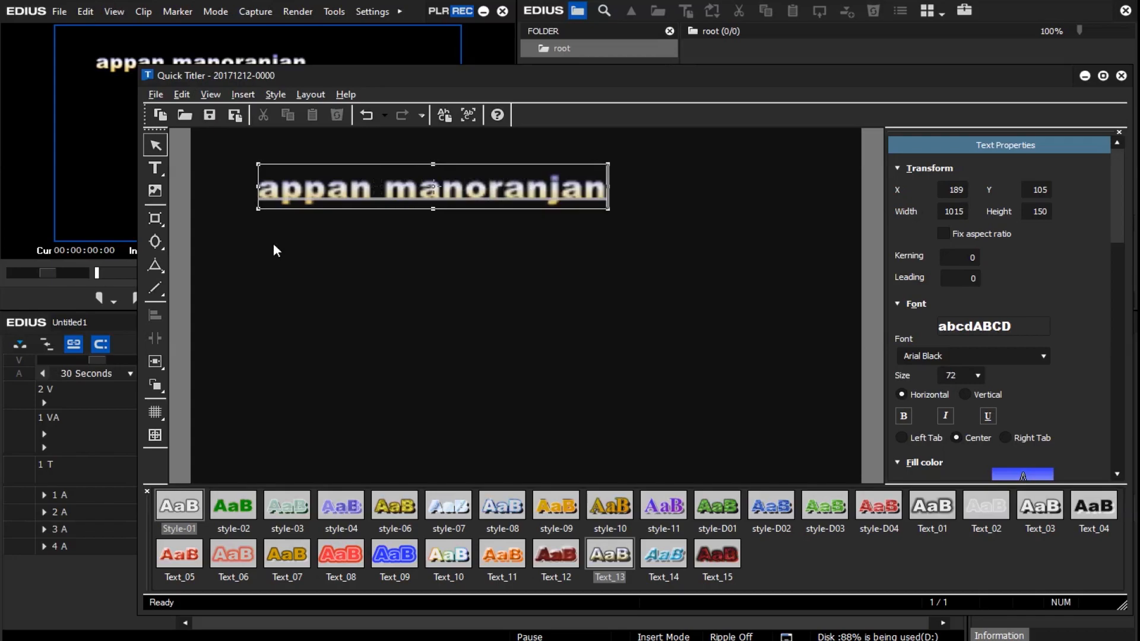
# Move the title text towards the middle of the frame, to about X 359, Y 393, and turn on preview mode
pyautogui.click(576, 278)
pyautogui.click(475, 199)
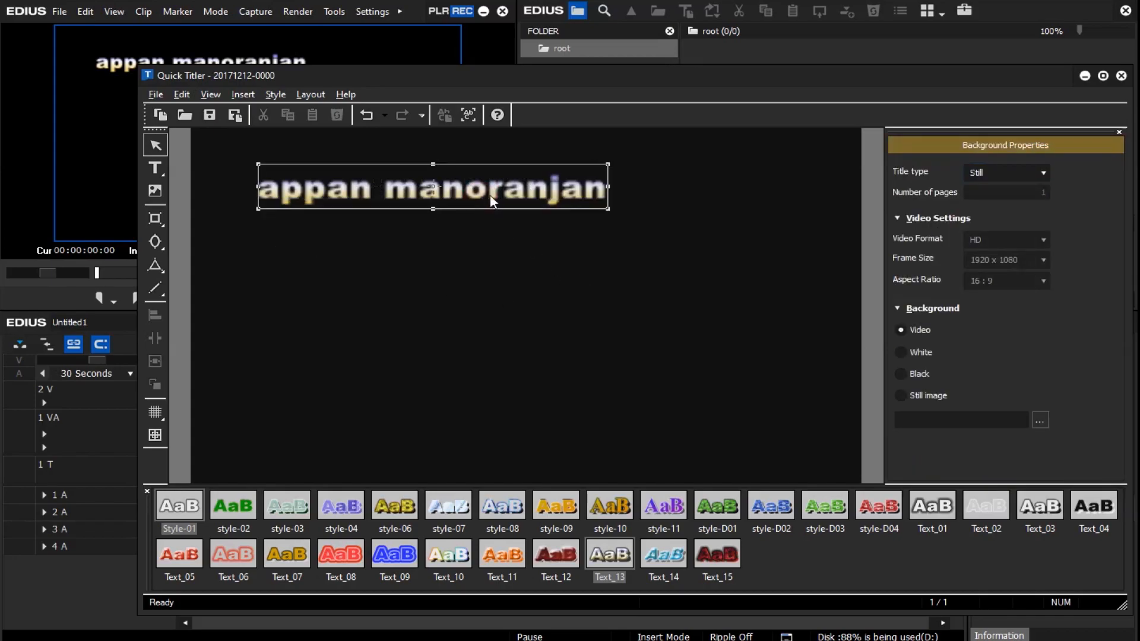
pyautogui.moveTo(499, 217); pyautogui.dragTo(550, 287)
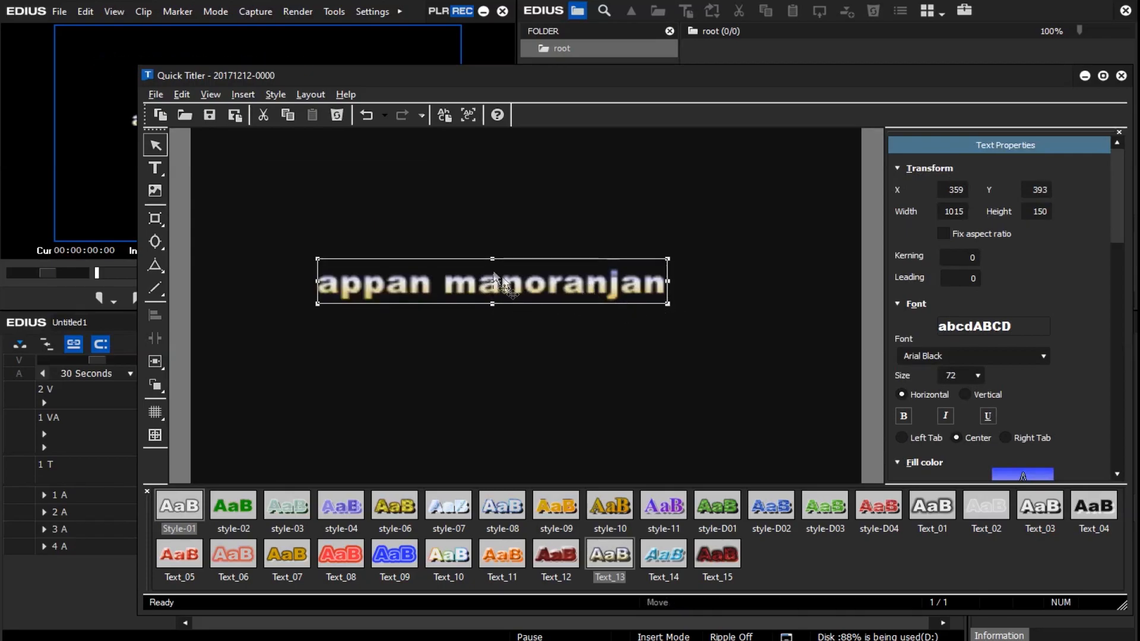
pyautogui.click(210, 94)
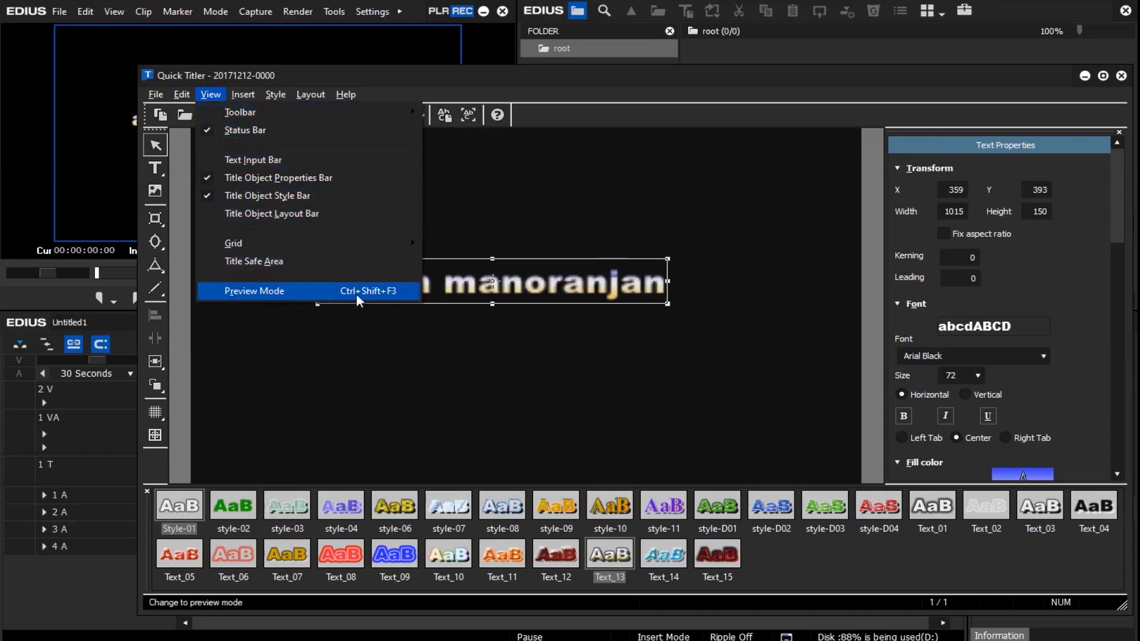
pyautogui.click(376, 291)
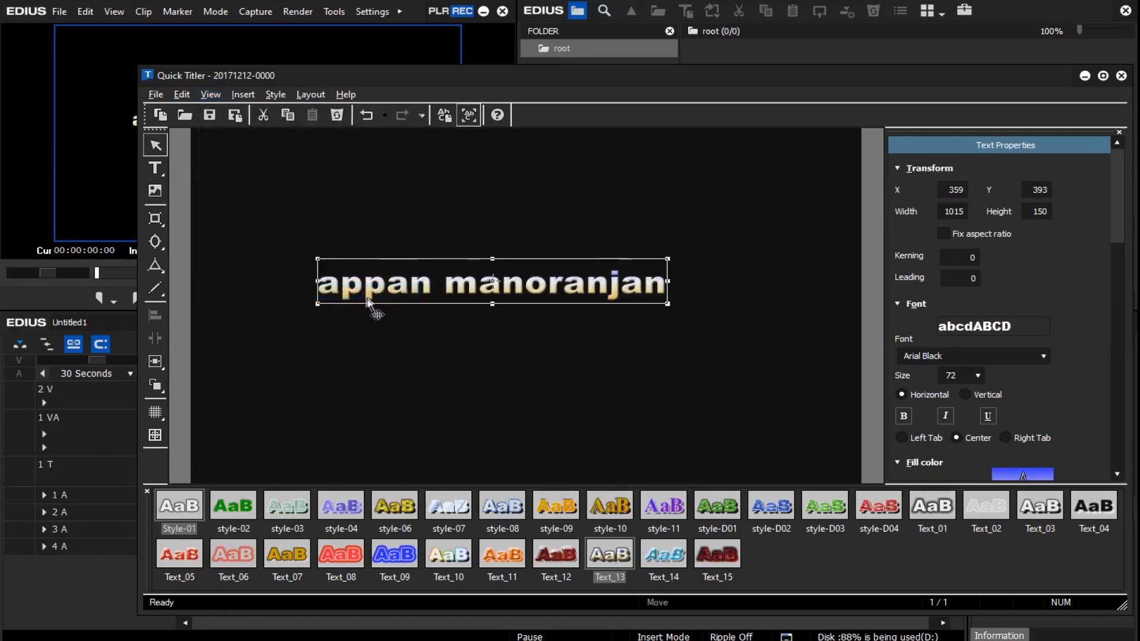
# Enlarge the title text to about 1515 wide by 283 high and move it to about X 148, Y 353
pyautogui.moveTo(667, 304); pyautogui.dragTo(774, 420)
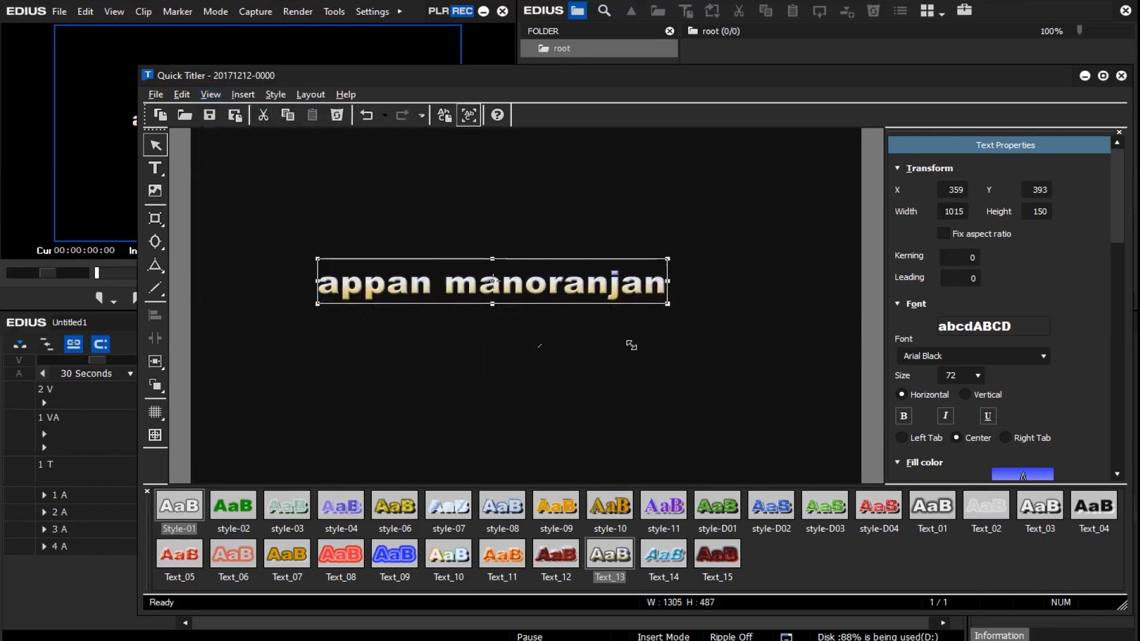
pyautogui.moveTo(567, 350); pyautogui.dragTo(543, 291)
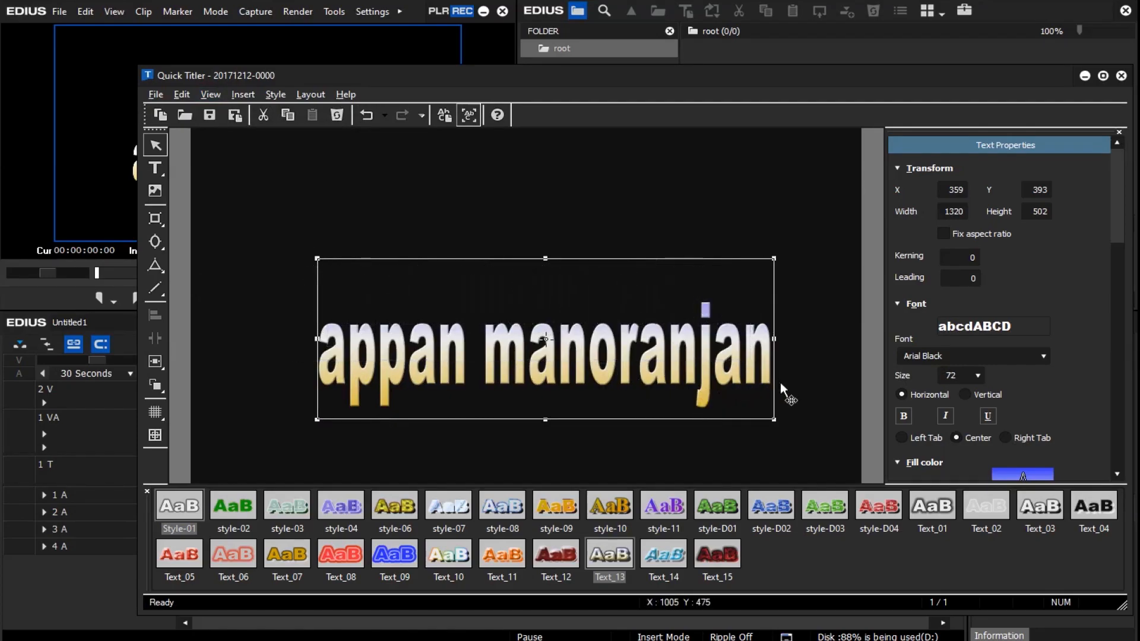
pyautogui.moveTo(750, 361); pyautogui.dragTo(819, 289)
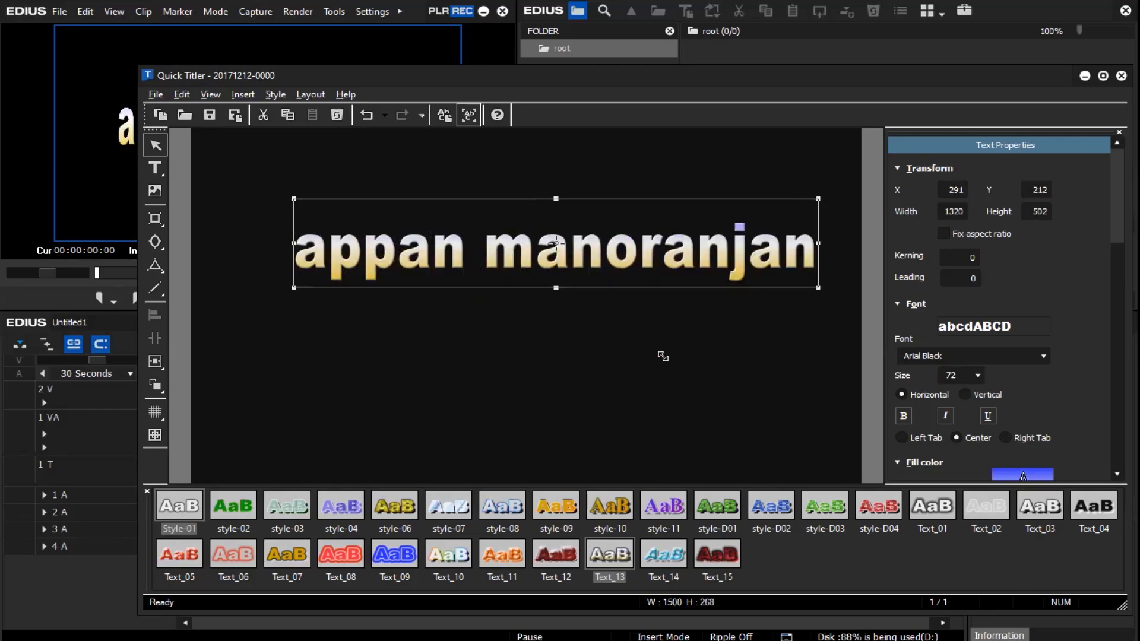
pyautogui.click(662, 359)
pyautogui.moveTo(604, 247); pyautogui.dragTo(555, 295)
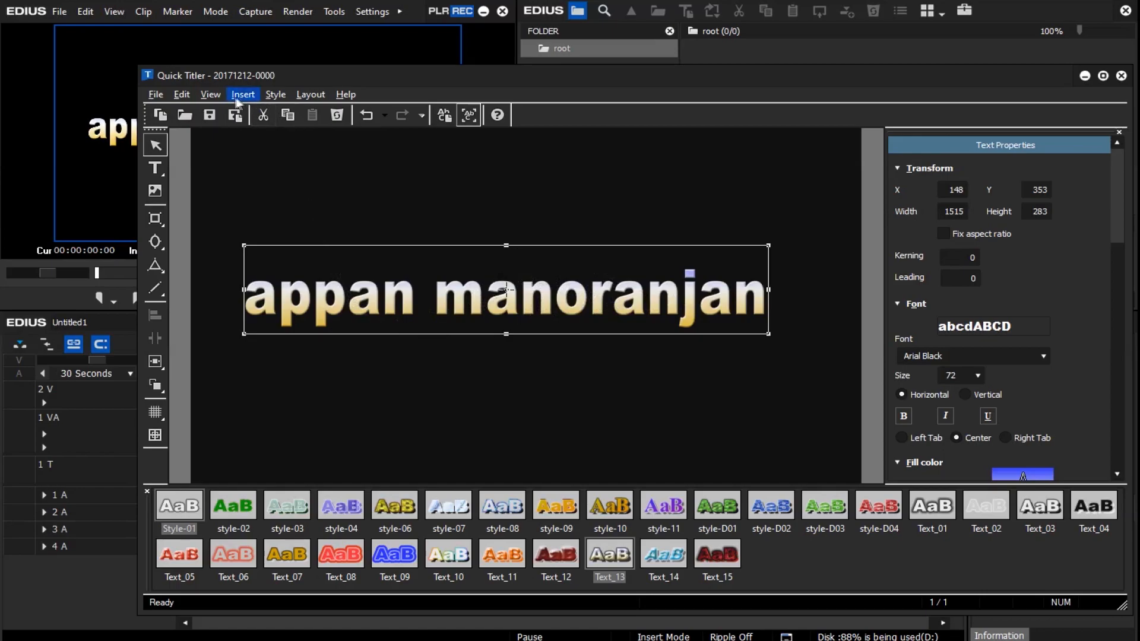
# Show the title safe area and centre the text on its crosshair, at about X 212, Y 388
pyautogui.click(211, 95)
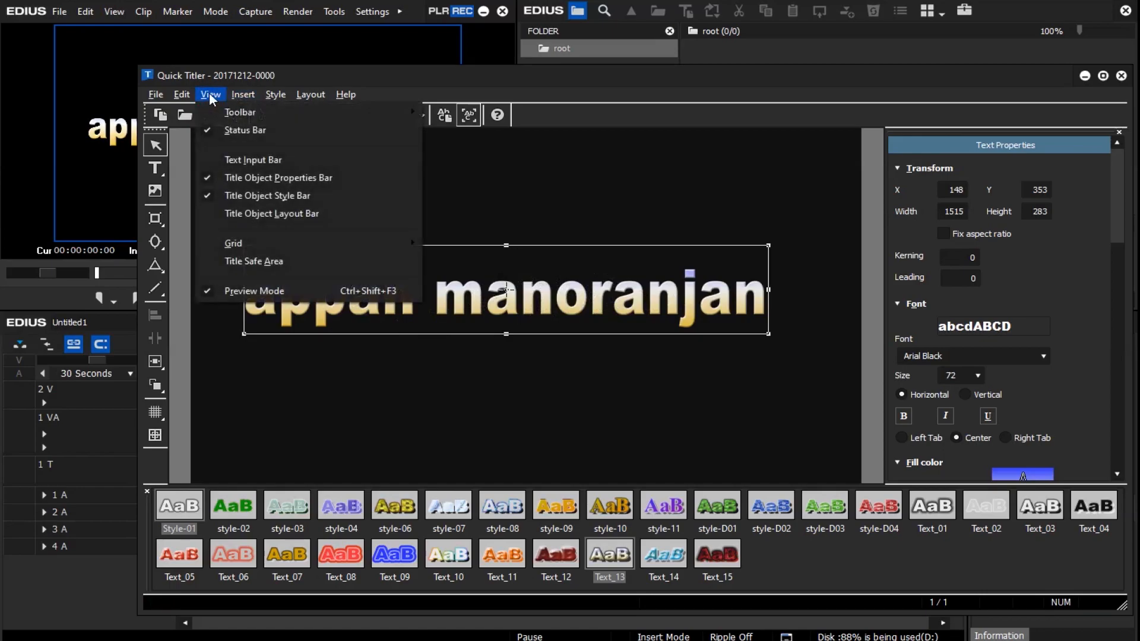
pyautogui.click(275, 262)
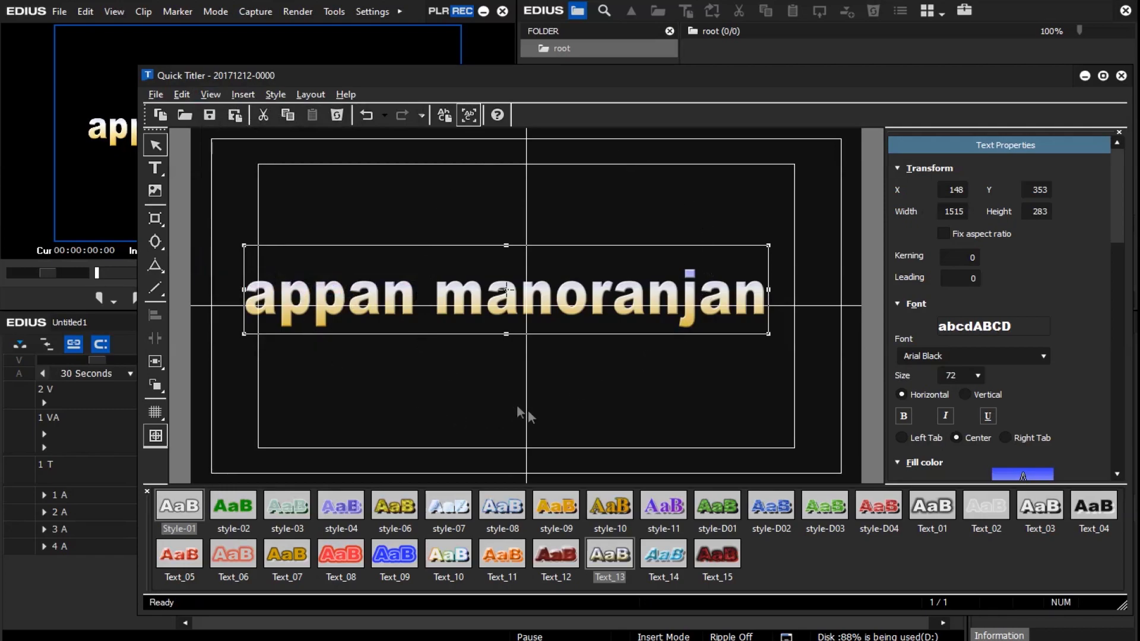
pyautogui.click(711, 364)
pyautogui.click(578, 297)
pyautogui.moveTo(559, 295); pyautogui.dragTo(585, 307)
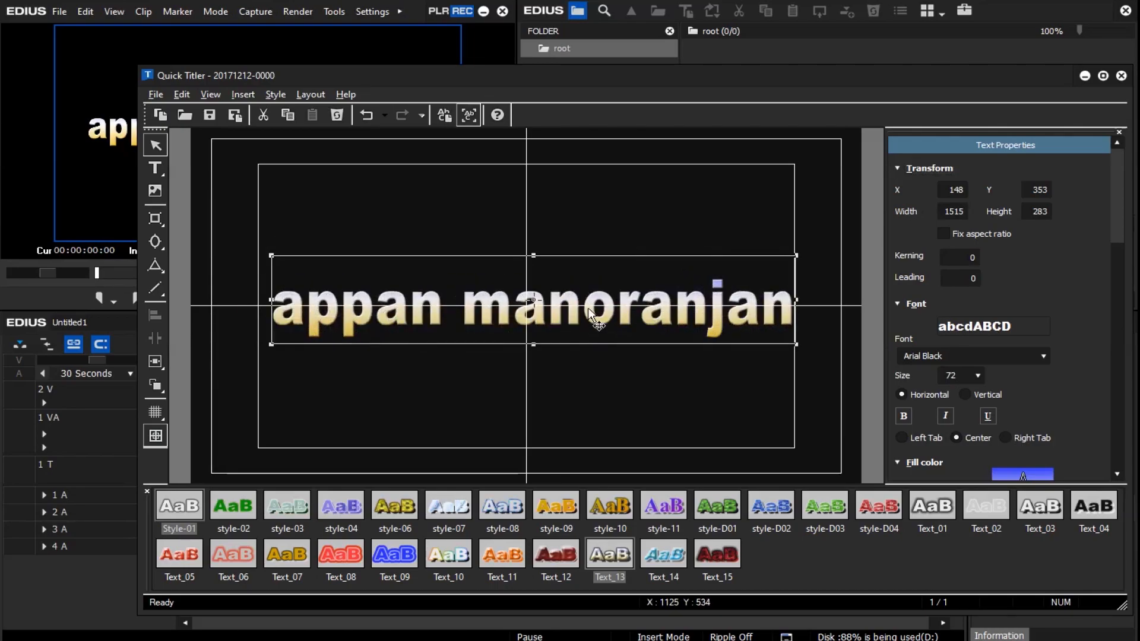
pyautogui.moveTo(584, 307); pyautogui.dragTo(577, 308)
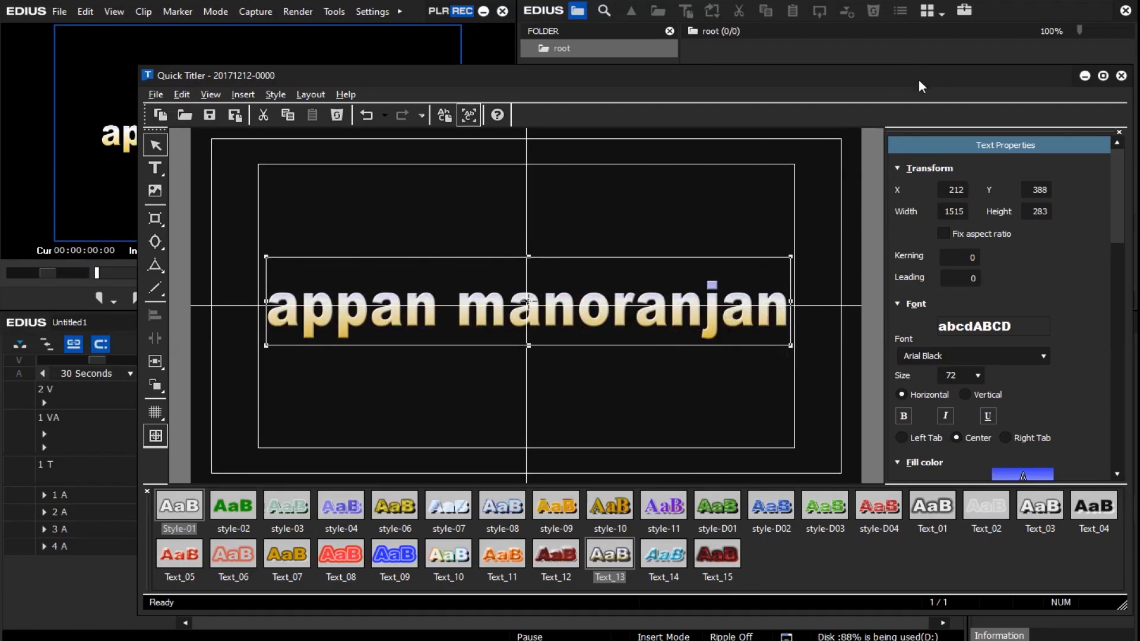
# Save and close the title, and place its clip on the 1 T track at 00:02:25:00
pyautogui.moveTo(988, 77); pyautogui.dragTo(868, 77)
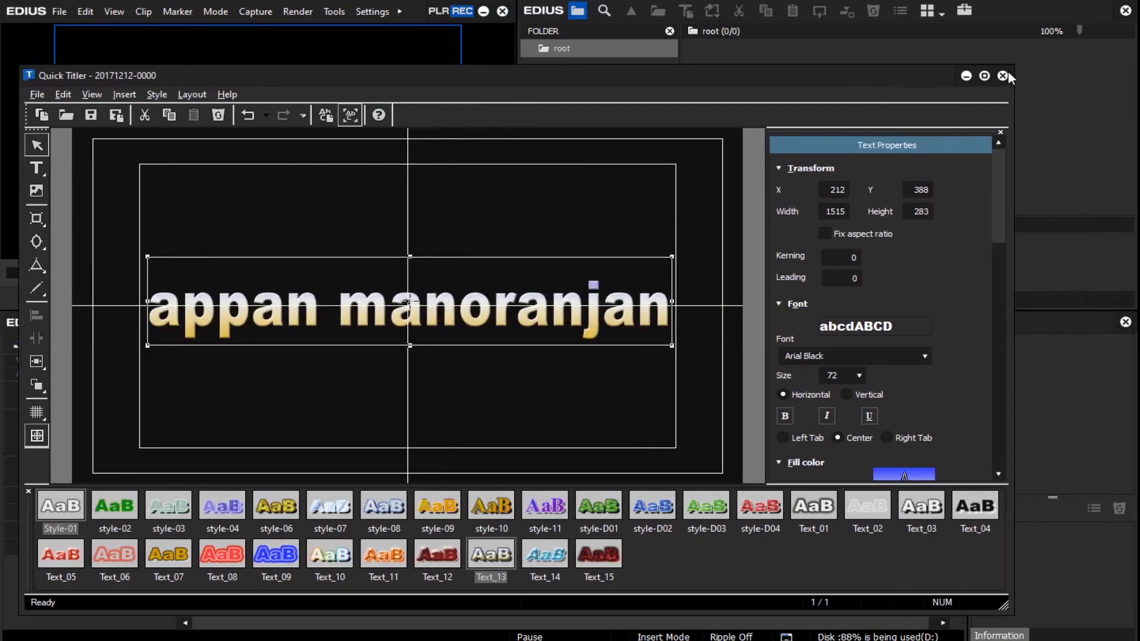
pyautogui.click(1003, 76)
pyautogui.click(439, 367)
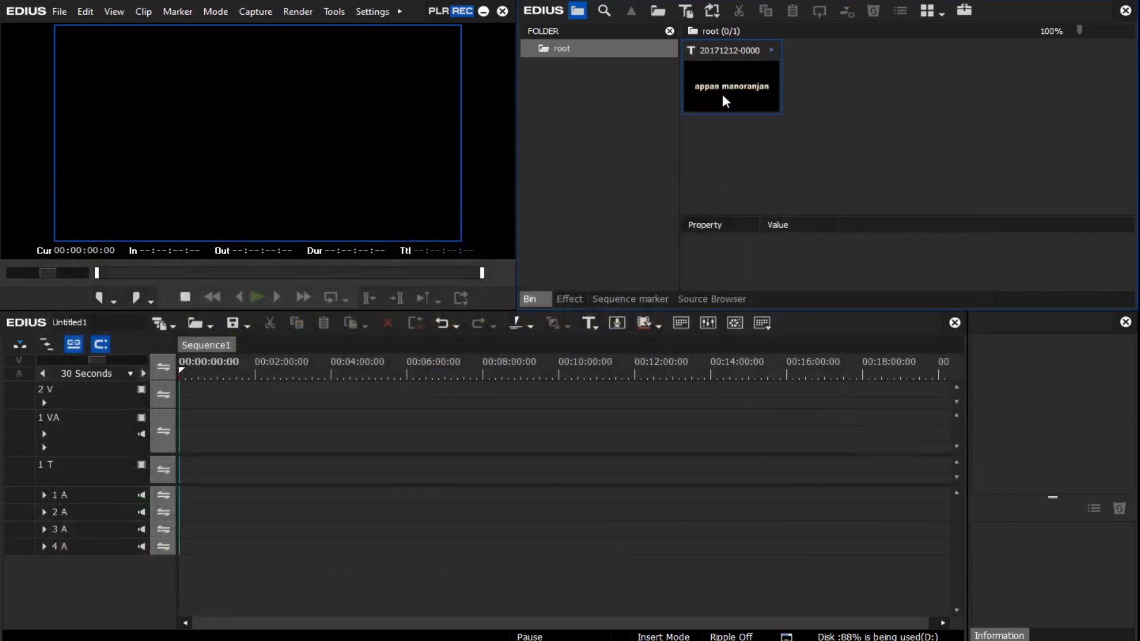
pyautogui.moveTo(724, 80); pyautogui.dragTo(273, 469)
pyautogui.click(266, 365)
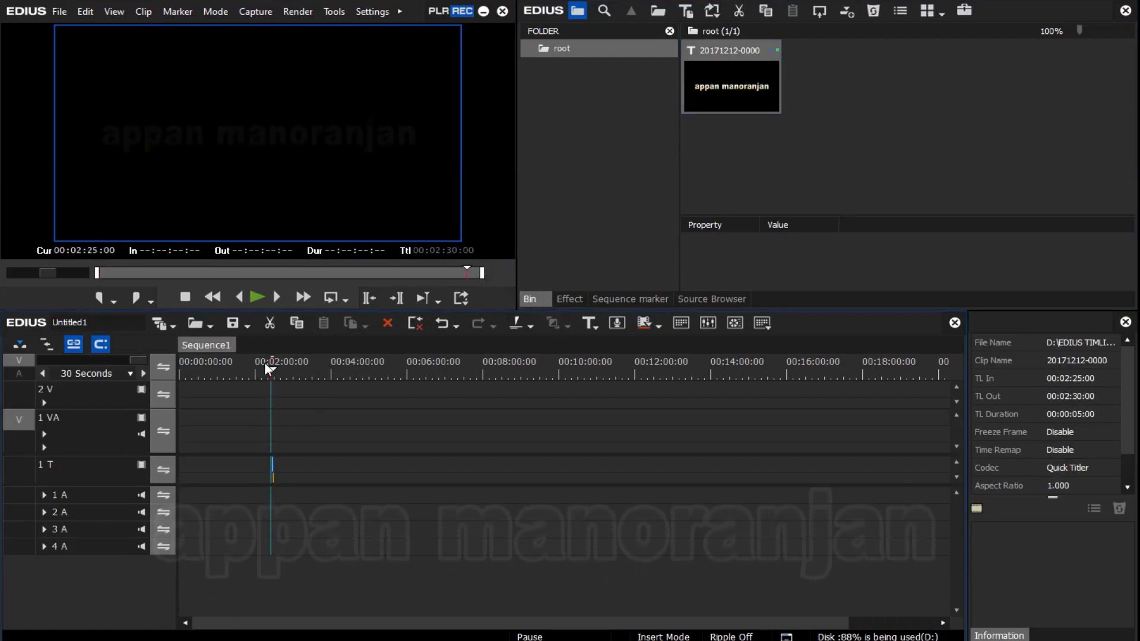
# Extend the end of the title clip to 00:02:36:00 and play its beginning
pyautogui.scroll(5, 273, 512)
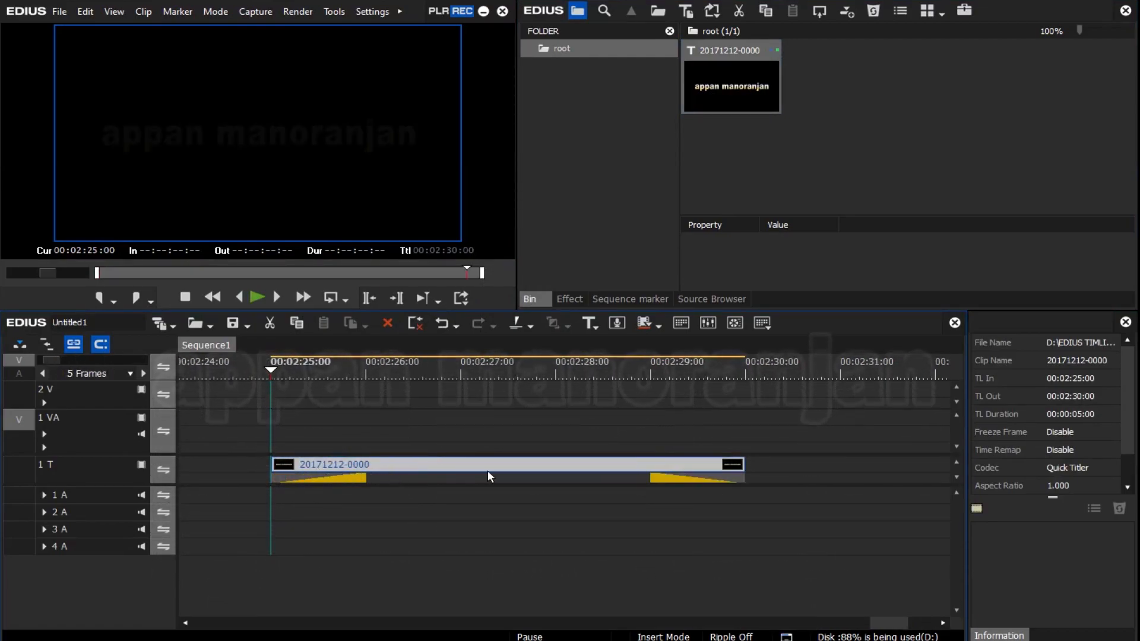
pyautogui.scroll(-2, 412, 489)
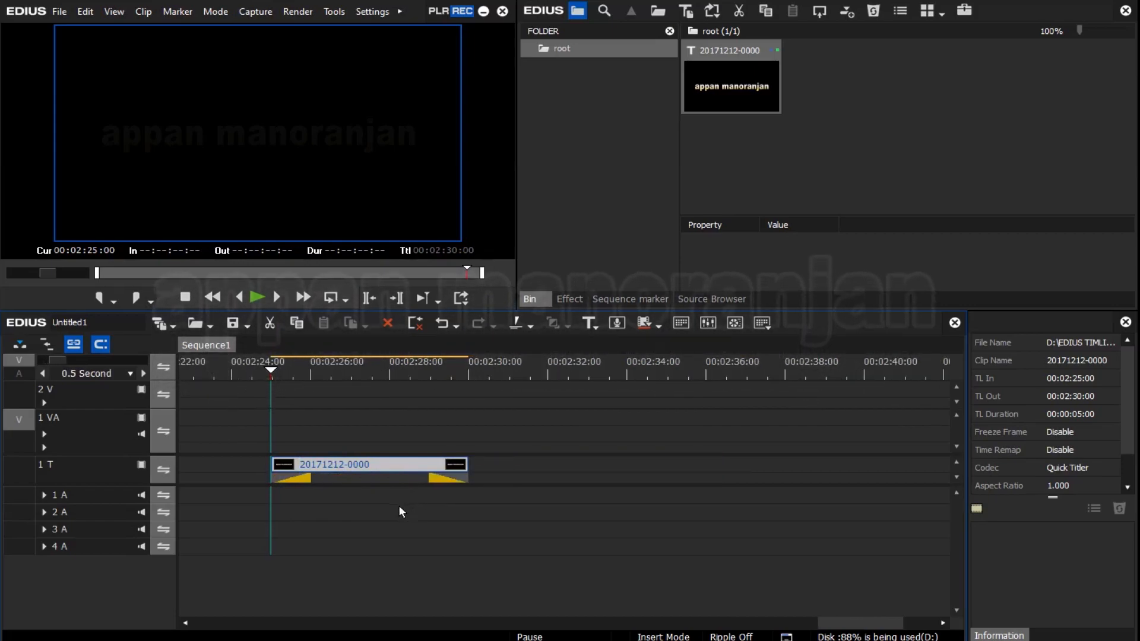
pyautogui.press('space')
pyautogui.moveTo(468, 477); pyautogui.dragTo(707, 483)
pyautogui.click(267, 371)
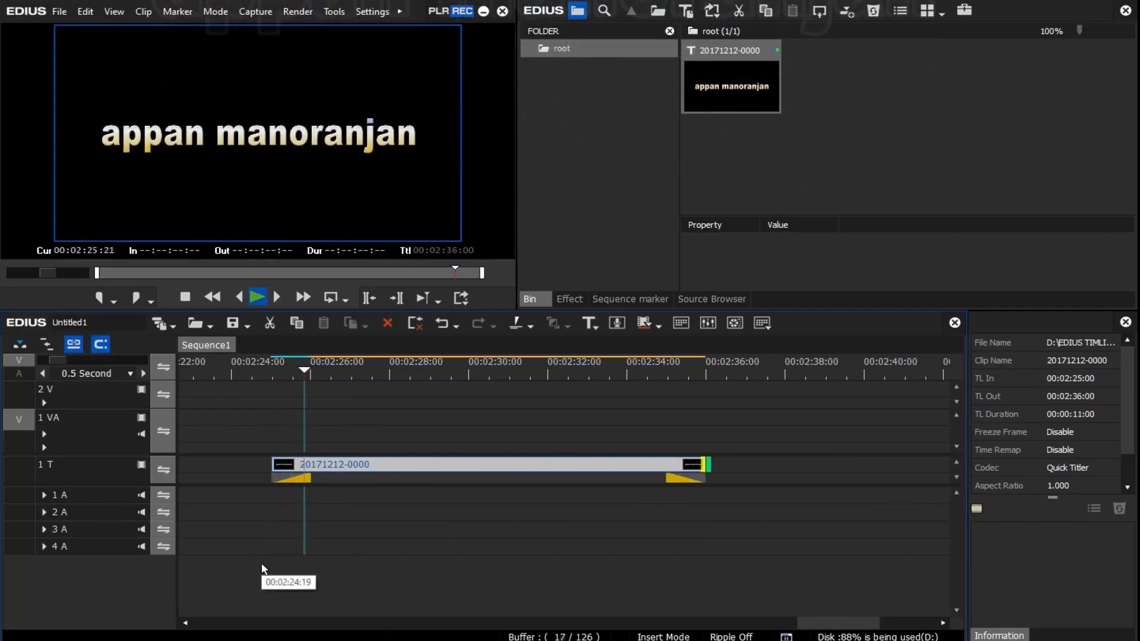
pyautogui.press('space')
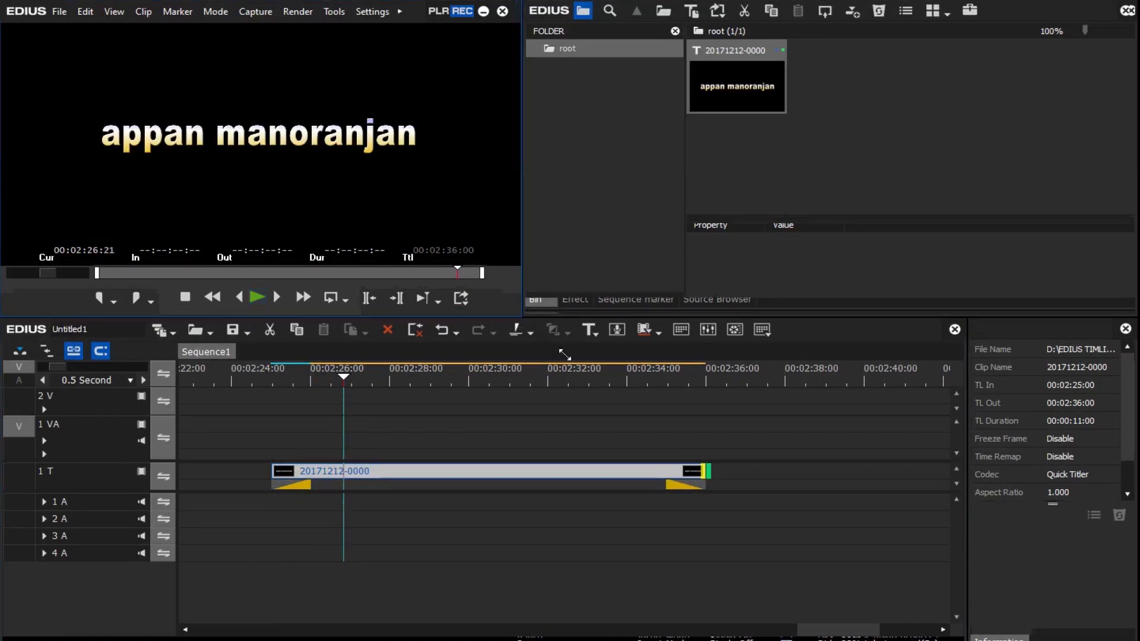
# Import the dub video from the desktop and place it on the 1 VA track, aligned with the title's start
pyautogui.moveTo(512, 304); pyautogui.dragTo(568, 360)
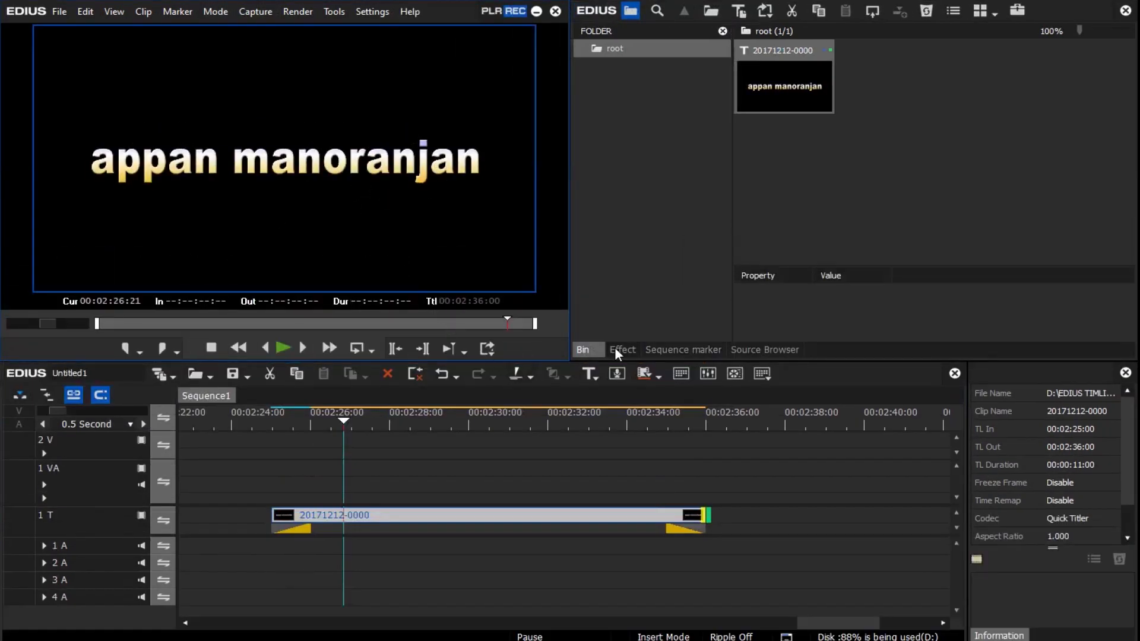
pyautogui.doubleClick(1019, 121)
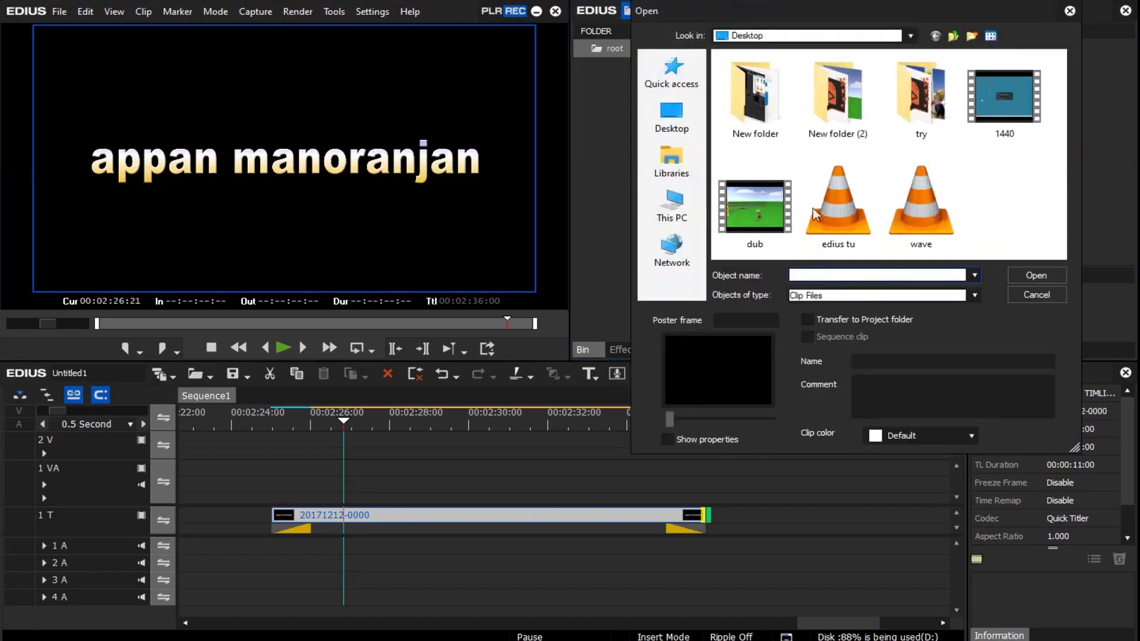
pyautogui.doubleClick(749, 212)
pyautogui.moveTo(899, 92); pyautogui.dragTo(305, 476)
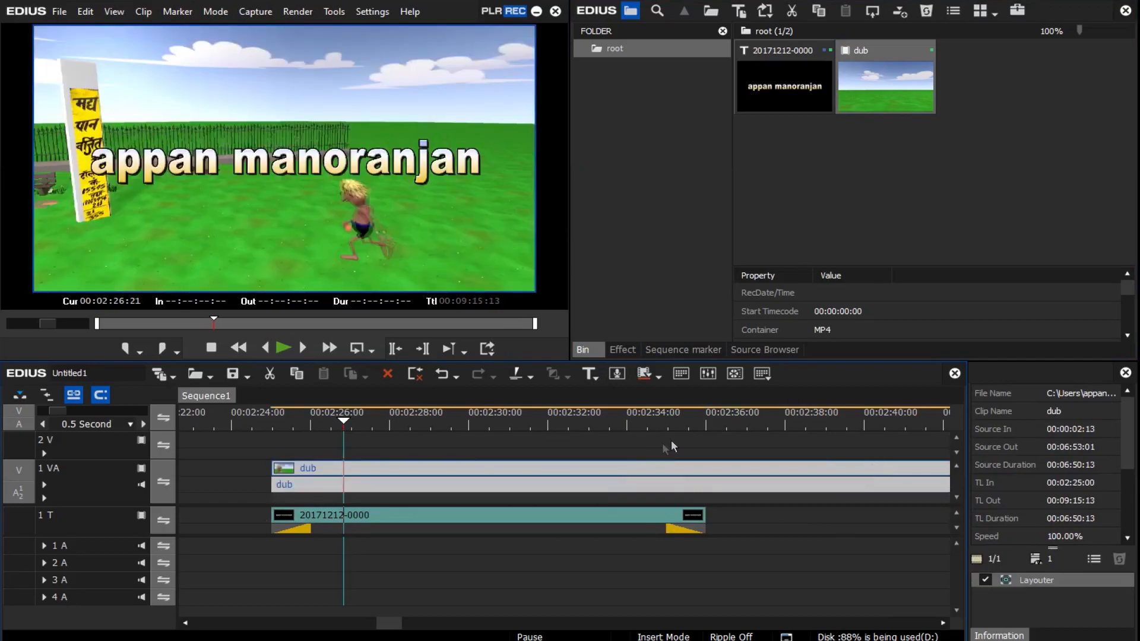
# Trim the end of the dub clip to 00:02:36:00 to match the title, and return the playhead to the clips' start
pyautogui.moveTo(668, 419); pyautogui.dragTo(705, 425)
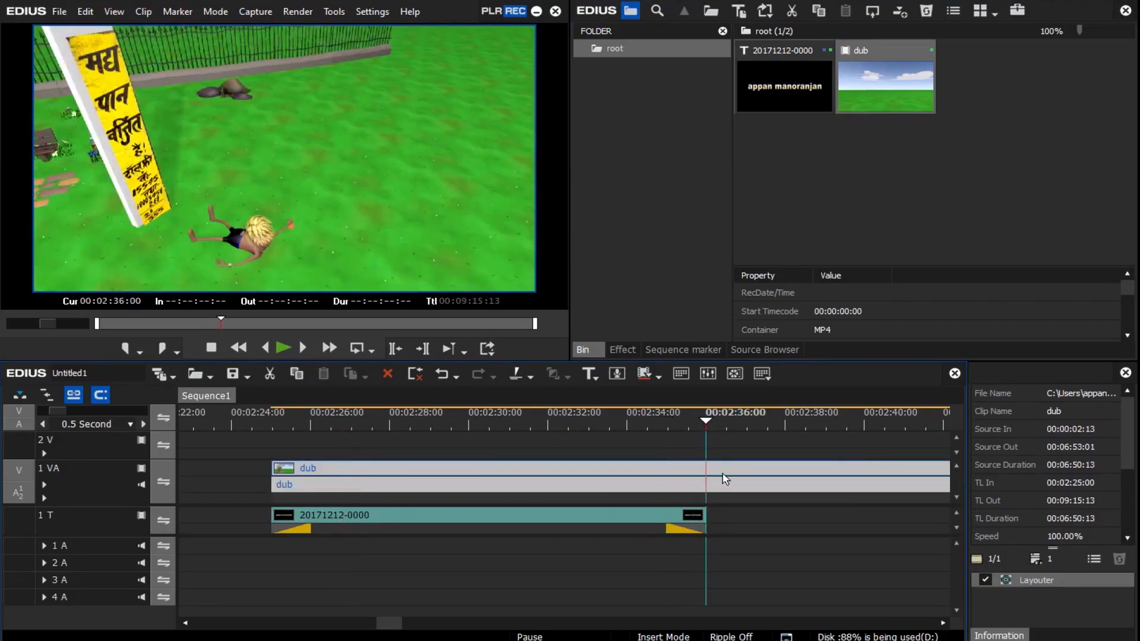
pyautogui.press('m')
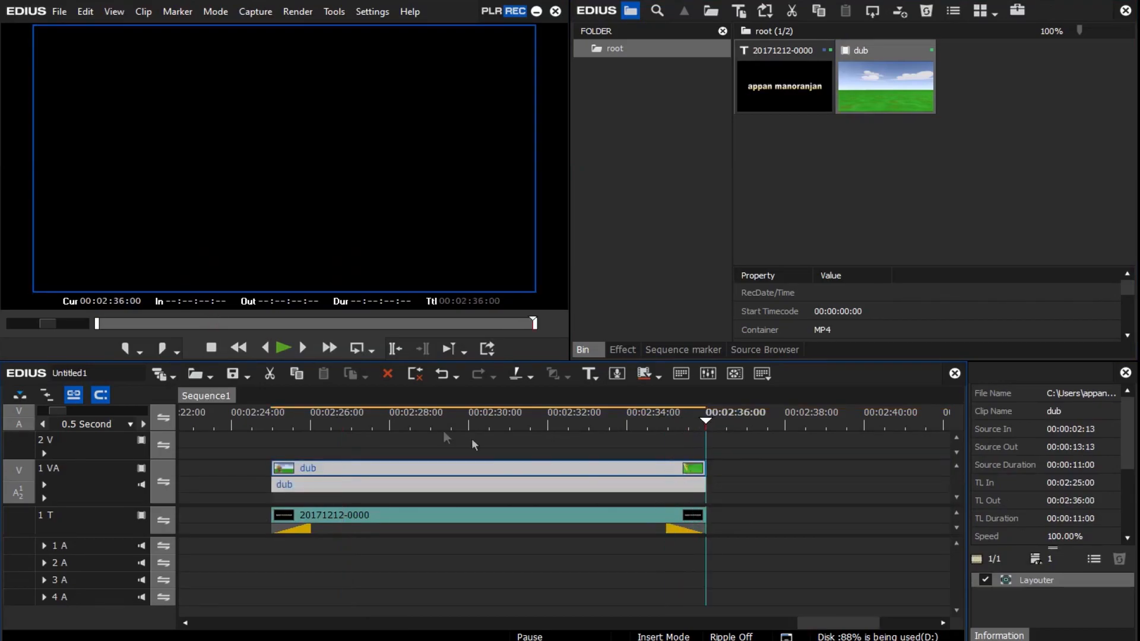
pyautogui.click(373, 419)
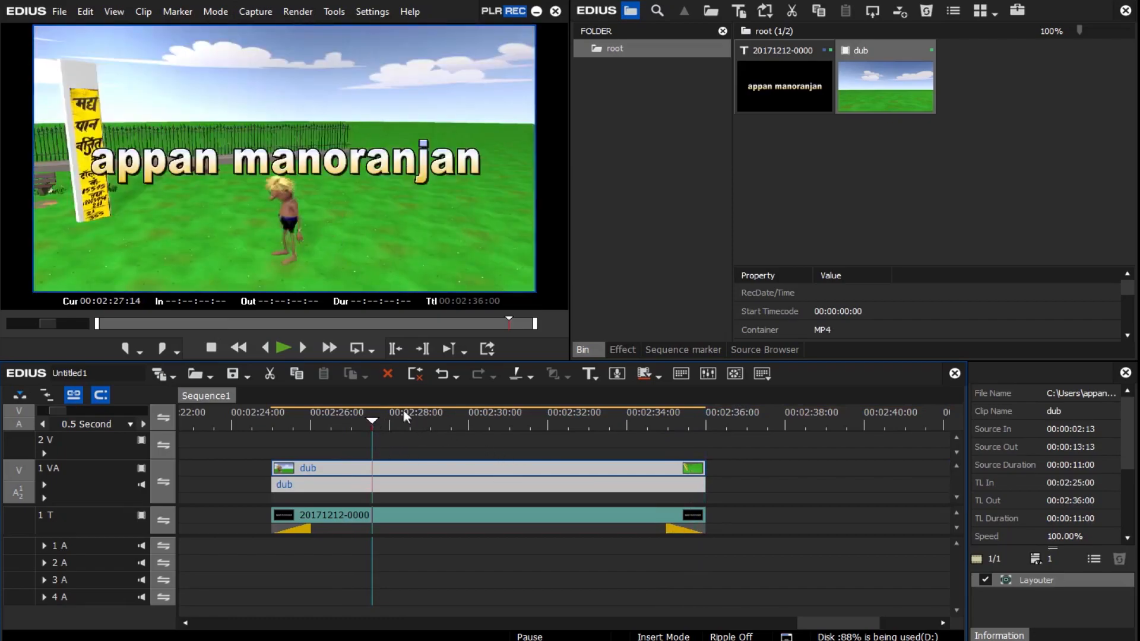
pyautogui.click(269, 423)
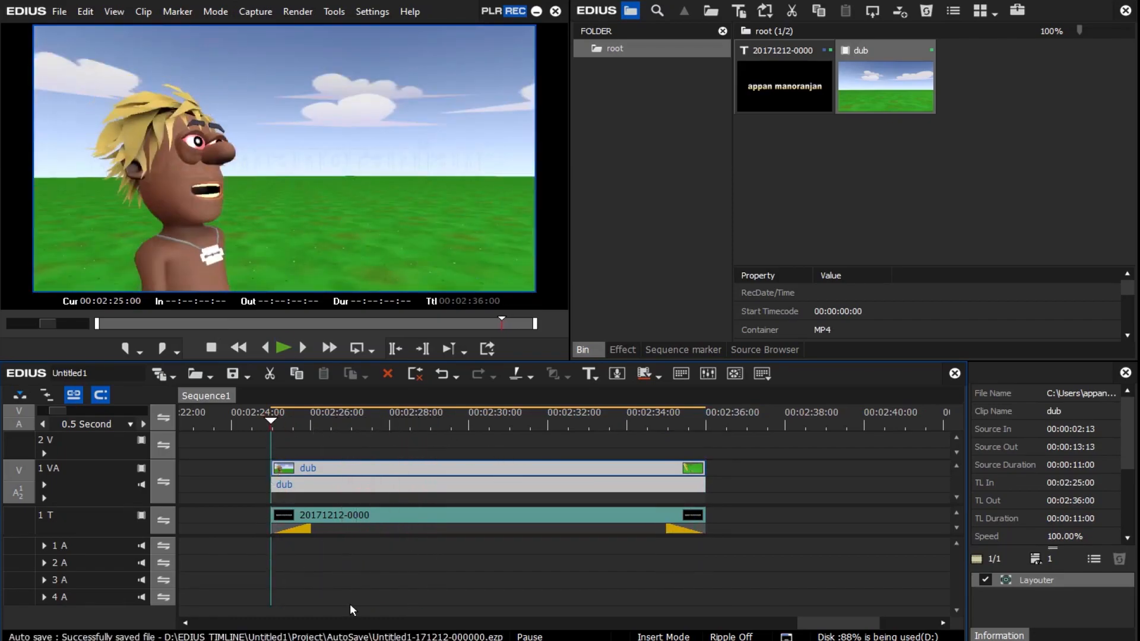
# Lengthen the title clip's fade-in to end at 00:02:27:17 and its fade-out to start at about 00:02:33:16
pyautogui.press('space')
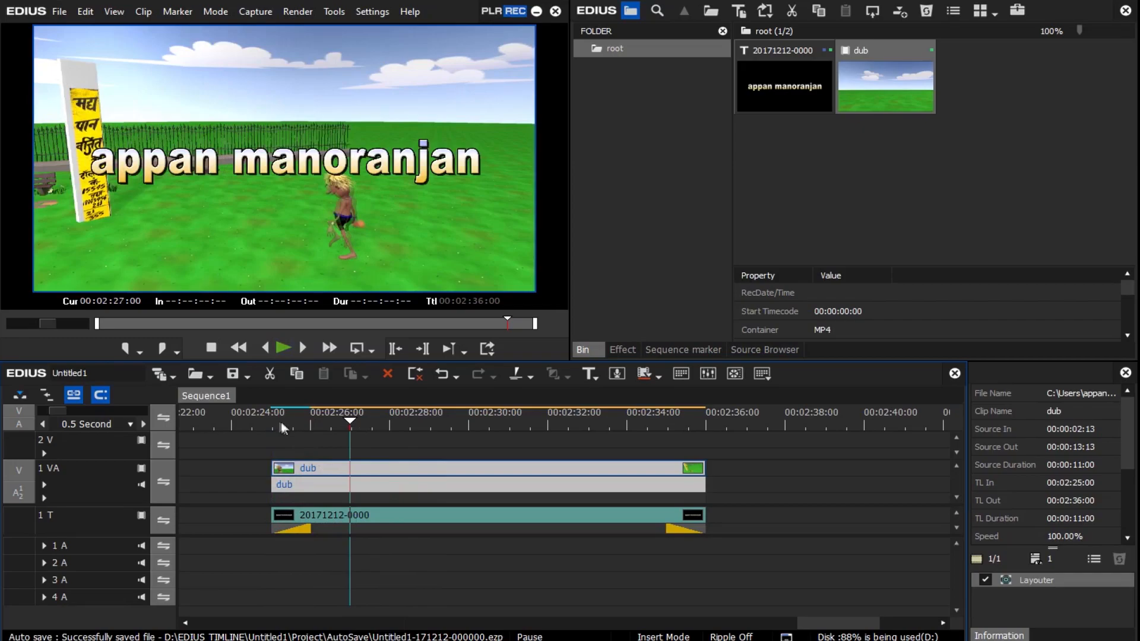
pyautogui.click(274, 422)
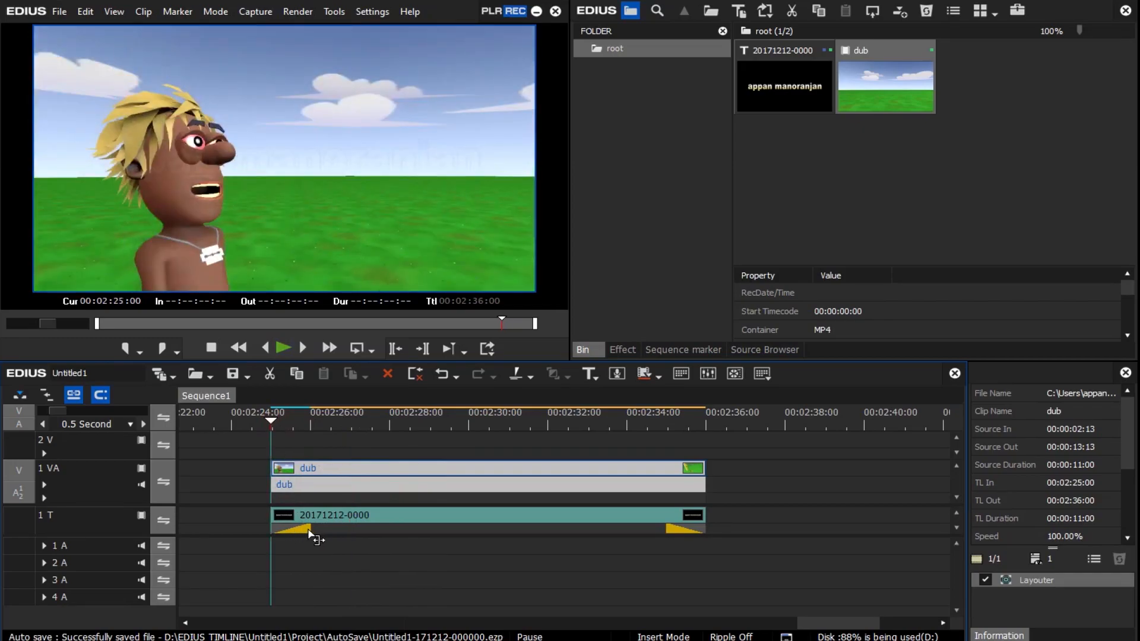
pyautogui.click(310, 530)
pyautogui.moveTo(310, 533); pyautogui.dragTo(362, 530)
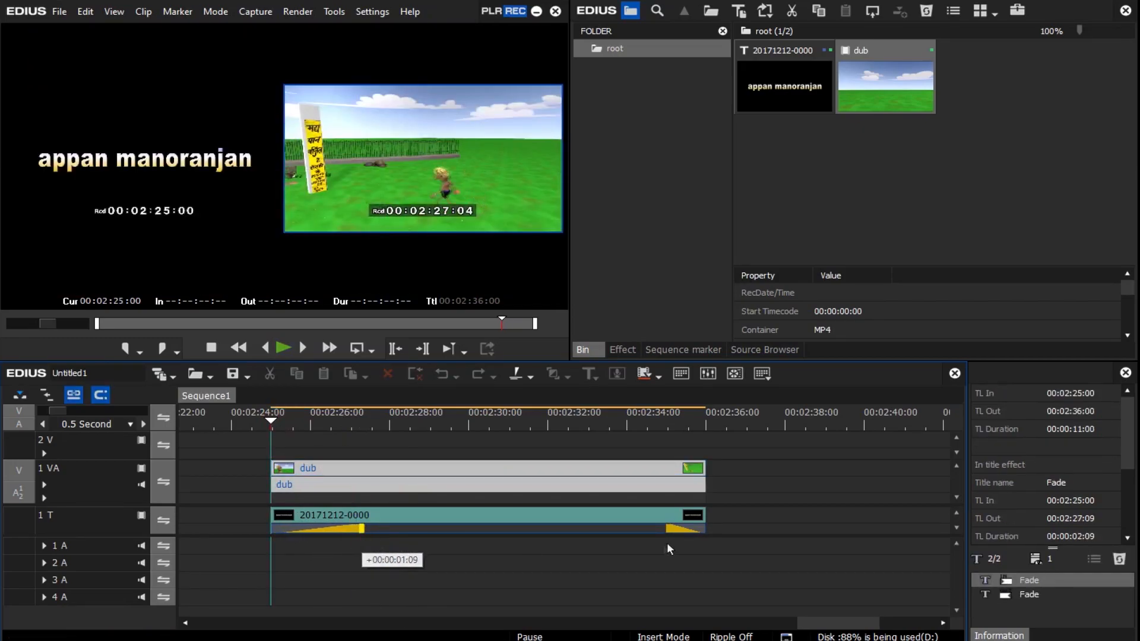
pyautogui.moveTo(671, 535); pyautogui.dragTo(615, 531)
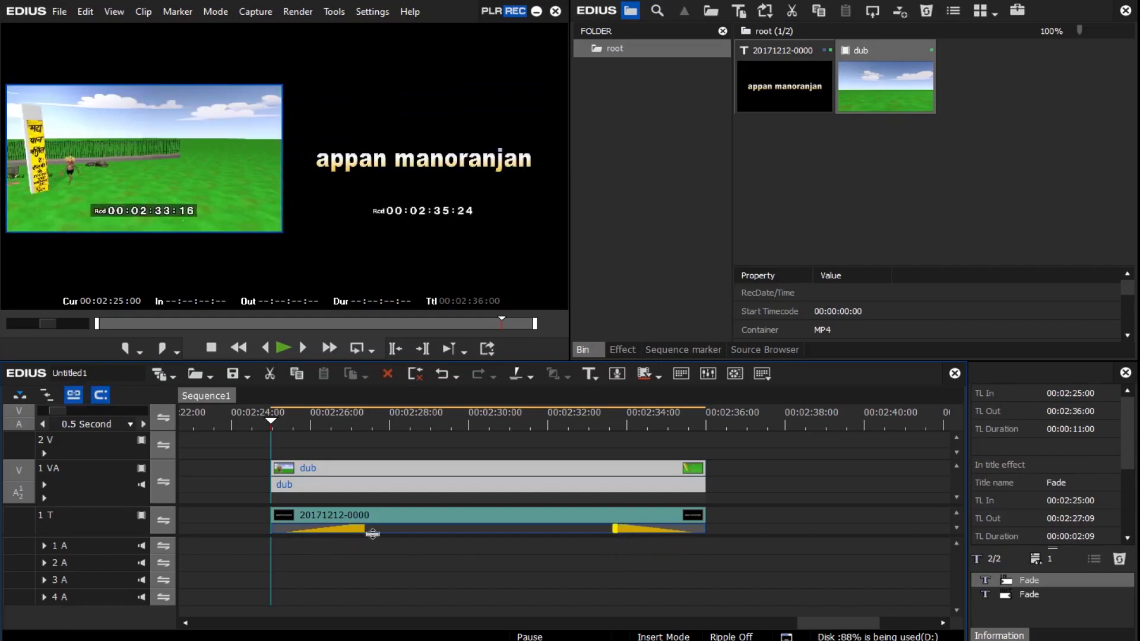
pyautogui.moveTo(365, 531); pyautogui.dragTo(374, 530)
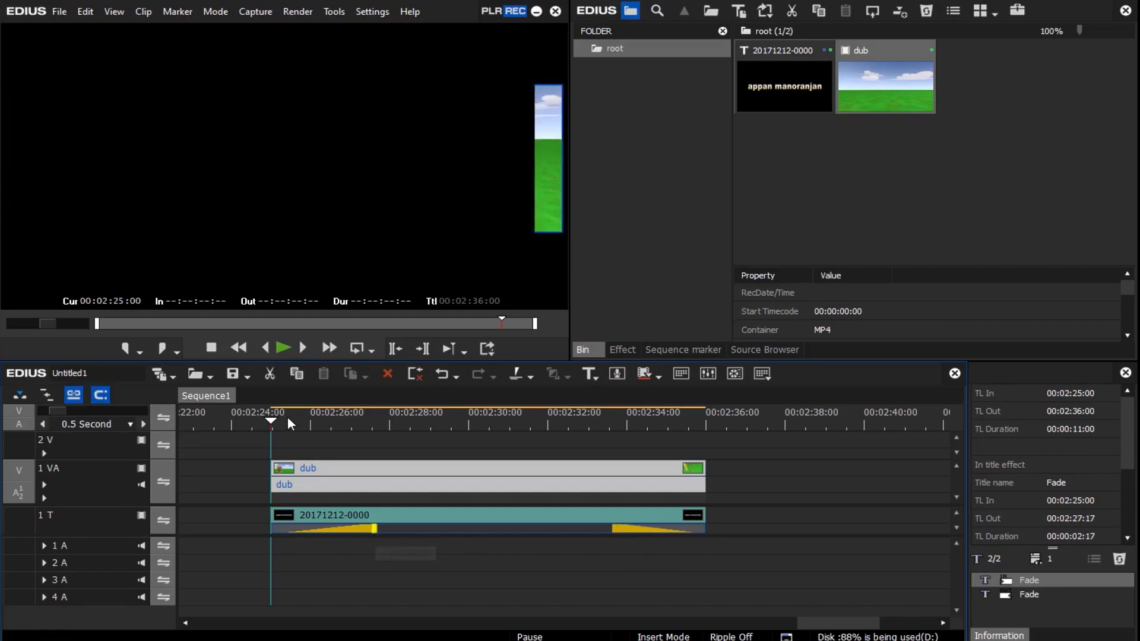
# Play the title's fade-in and fade-out over the video and bring the playhead back near the clips' start
pyautogui.press('space')
pyautogui.moveTo(570, 425); pyautogui.dragTo(612, 429)
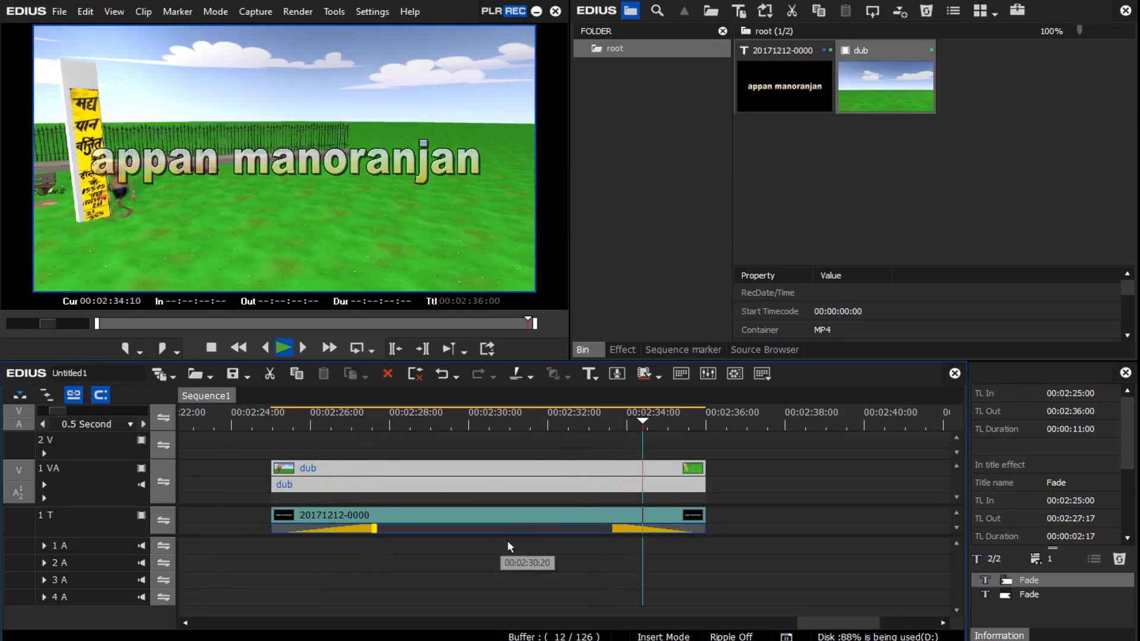
pyautogui.moveTo(526, 427); pyautogui.dragTo(291, 426)
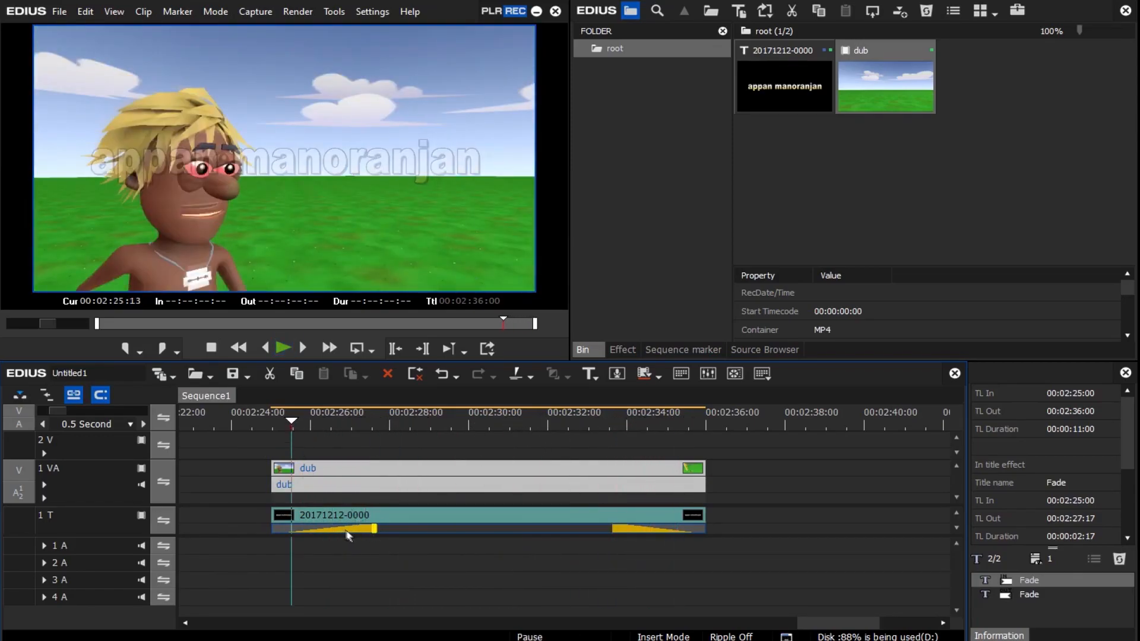
# Open the effects library and expand the TitleMixers category
pyautogui.click(346, 532)
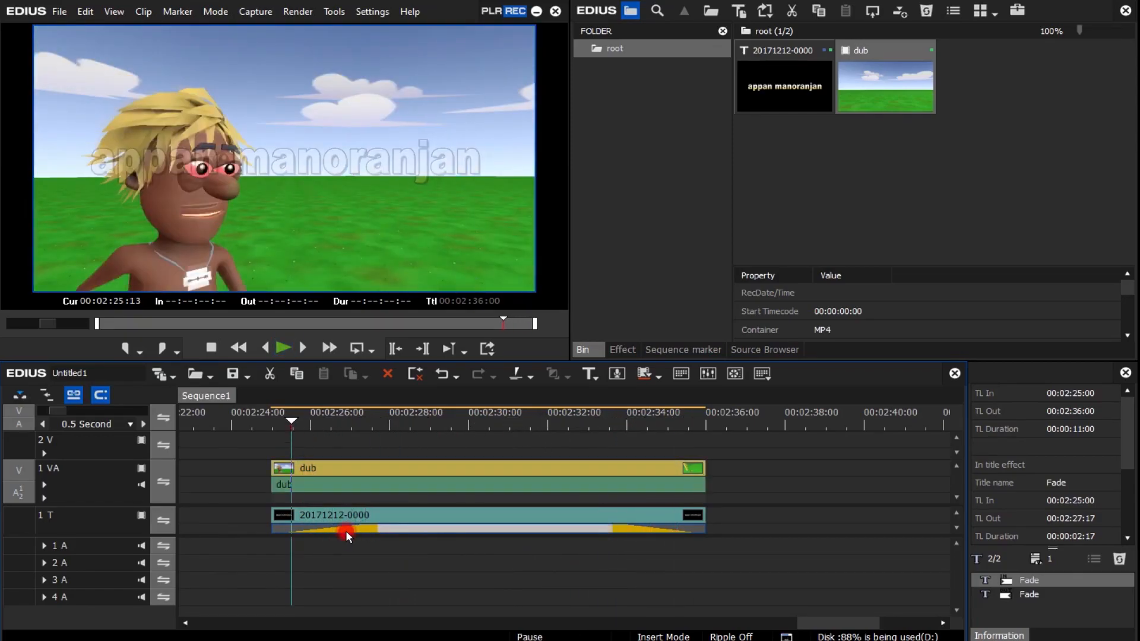
pyautogui.click(626, 350)
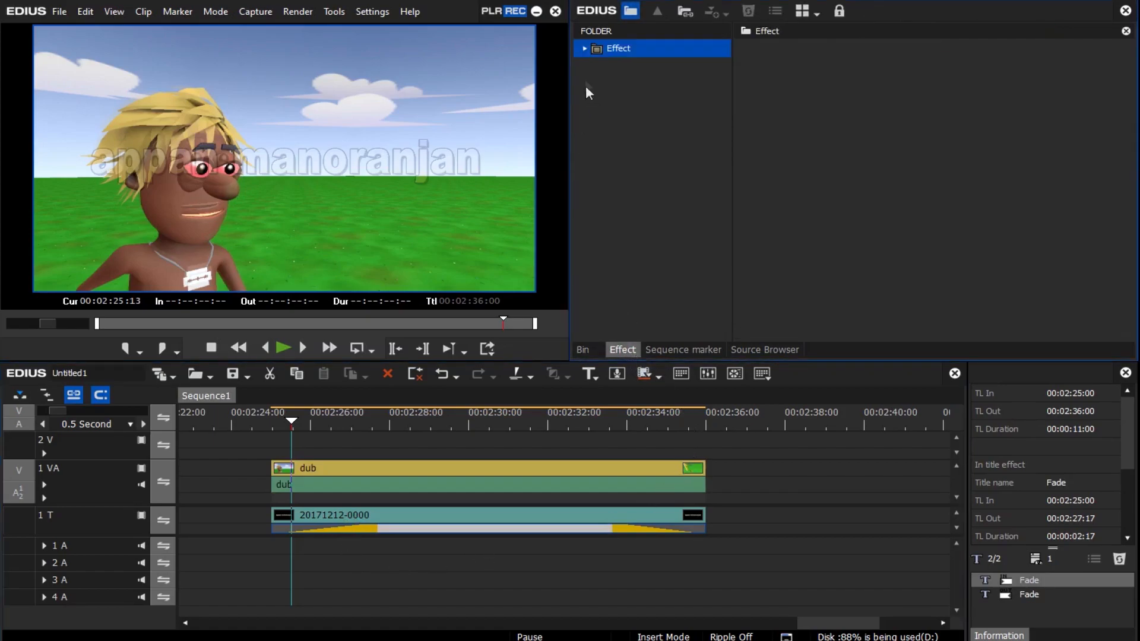
pyautogui.click(585, 49)
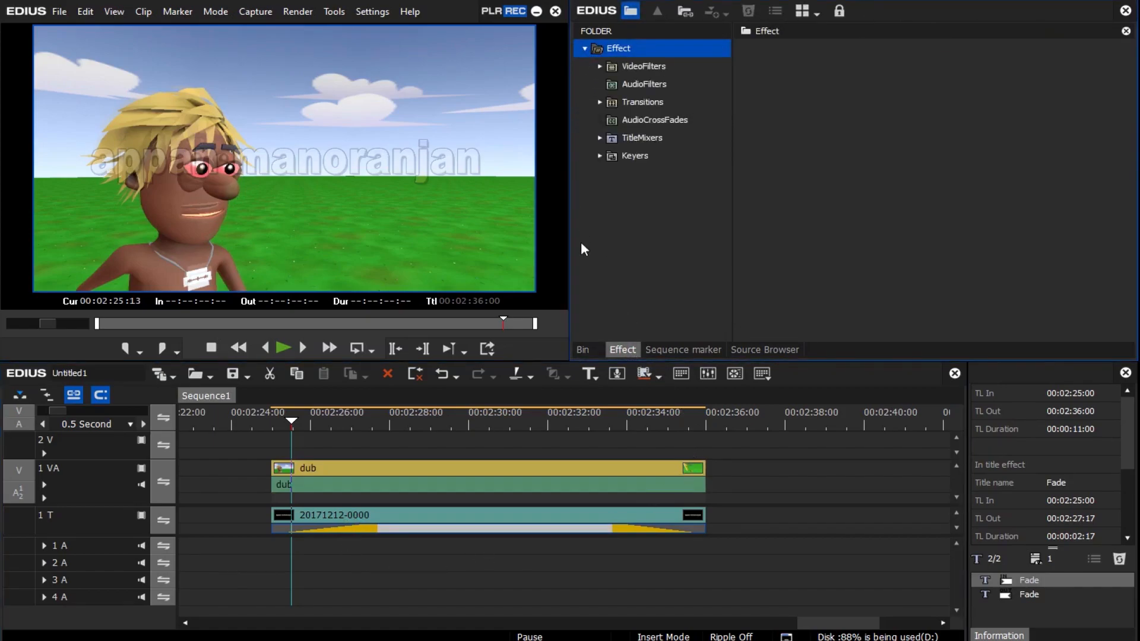
pyautogui.click(599, 138)
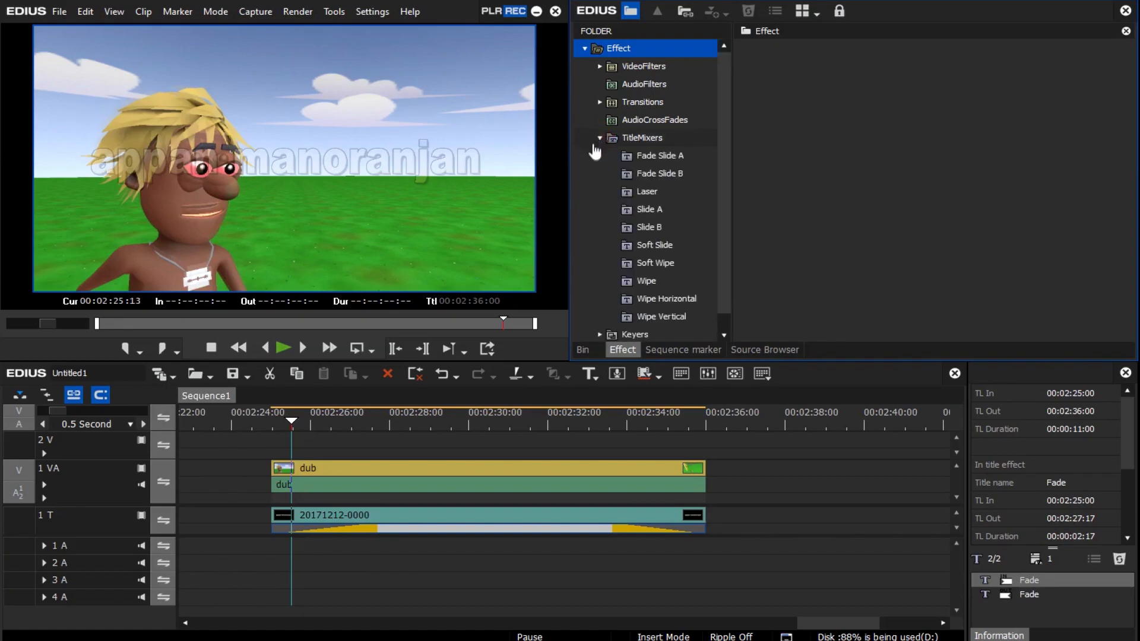
# Apply the Fade Slide A Down title mixer to the title's fade-in and play it
pyautogui.click(657, 157)
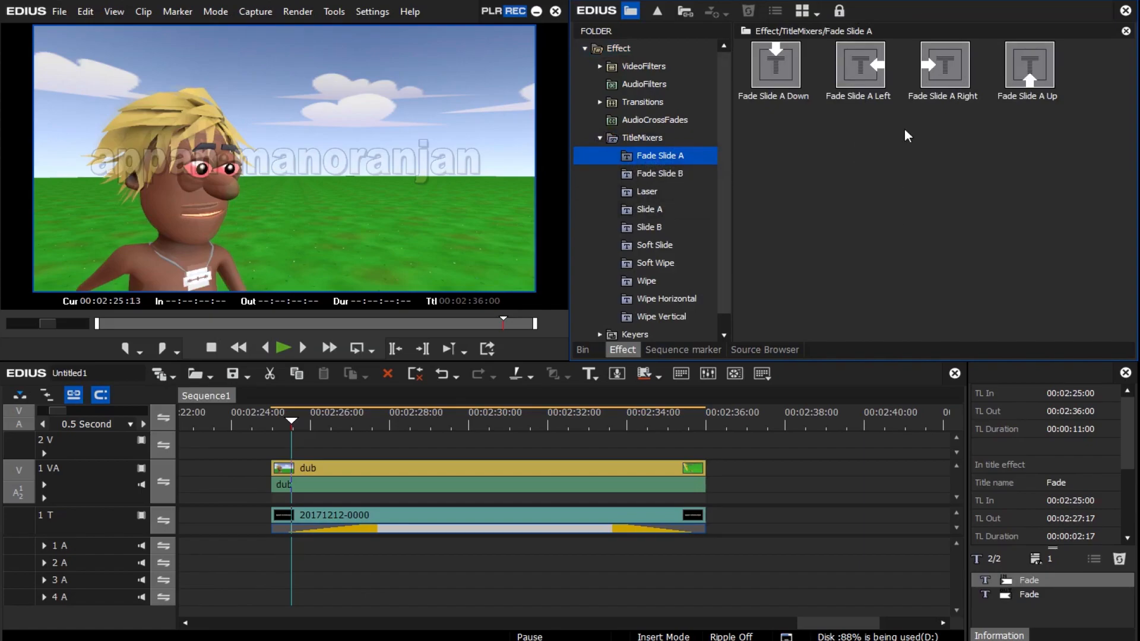
pyautogui.moveTo(776, 64); pyautogui.dragTo(369, 530)
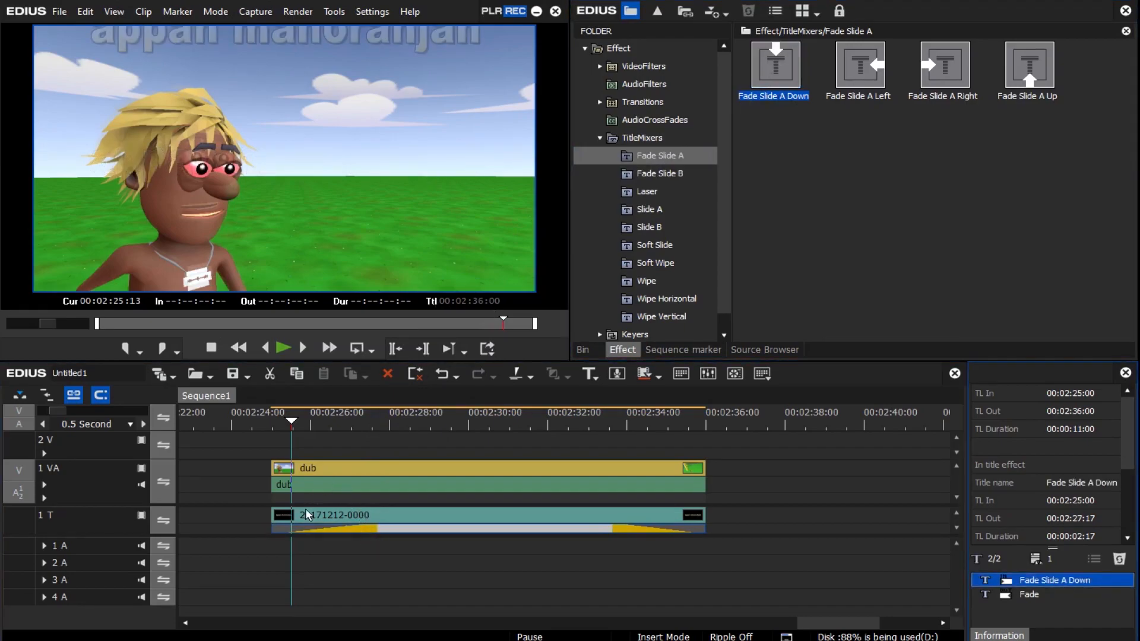
pyautogui.press('space')
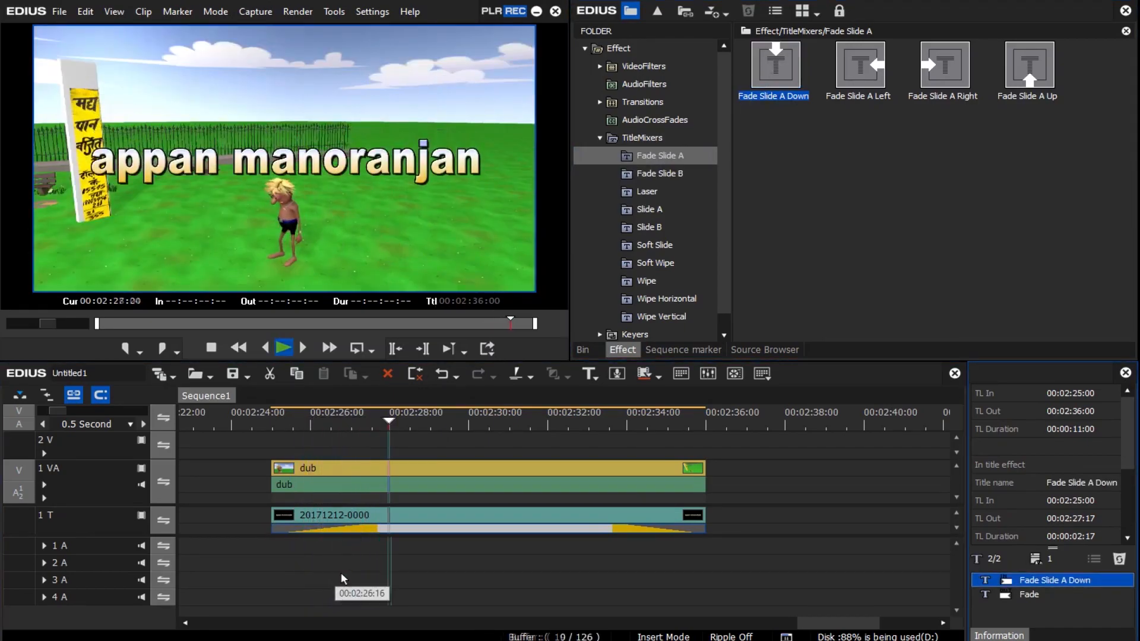
pyautogui.press('space')
pyautogui.click(341, 425)
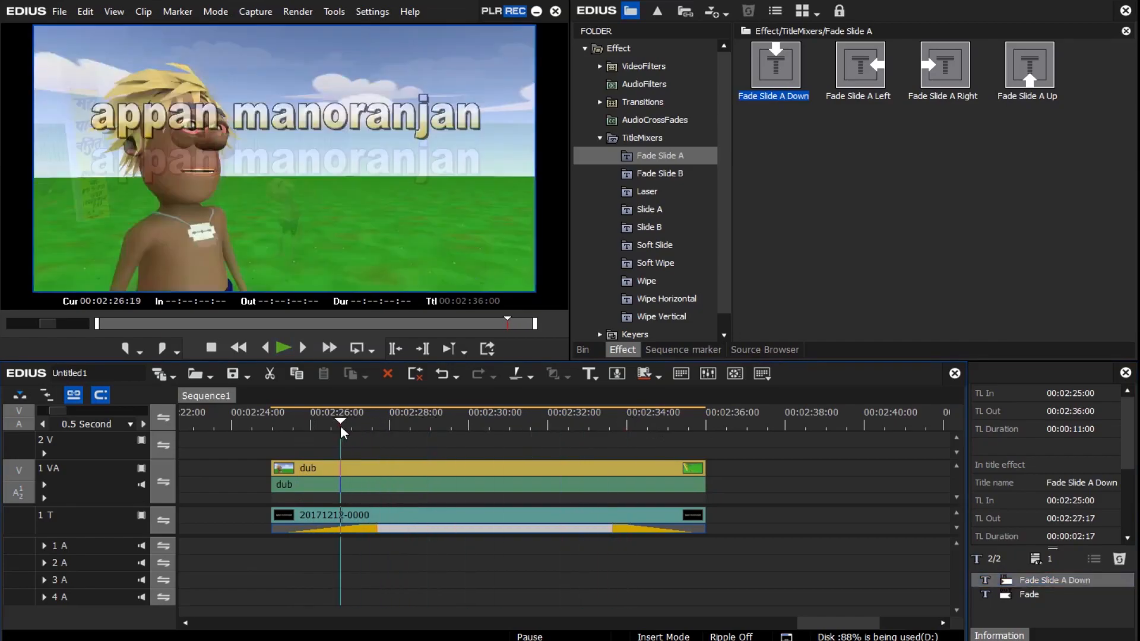
# Apply the Fade Slide A Left title mixer to the title clip's in and out transitions and preview its entrance
pyautogui.moveTo(861, 65); pyautogui.dragTo(627, 202)
pyautogui.moveTo(391, 519); pyautogui.dragTo(372, 525)
pyautogui.click(276, 423)
pyautogui.press('space')
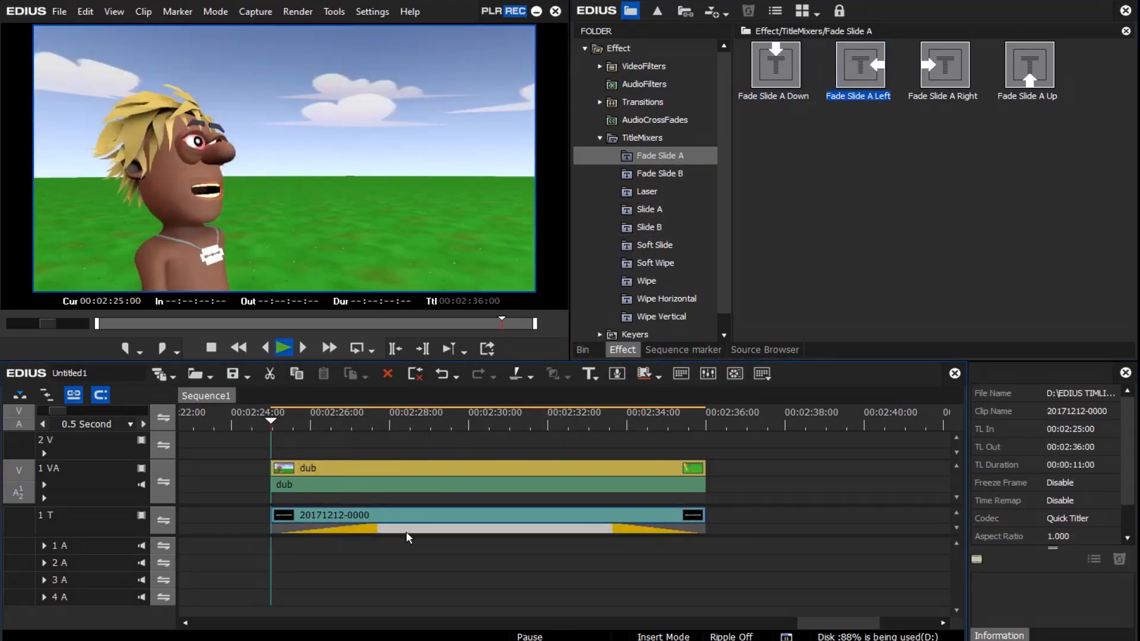
pyautogui.press('space')
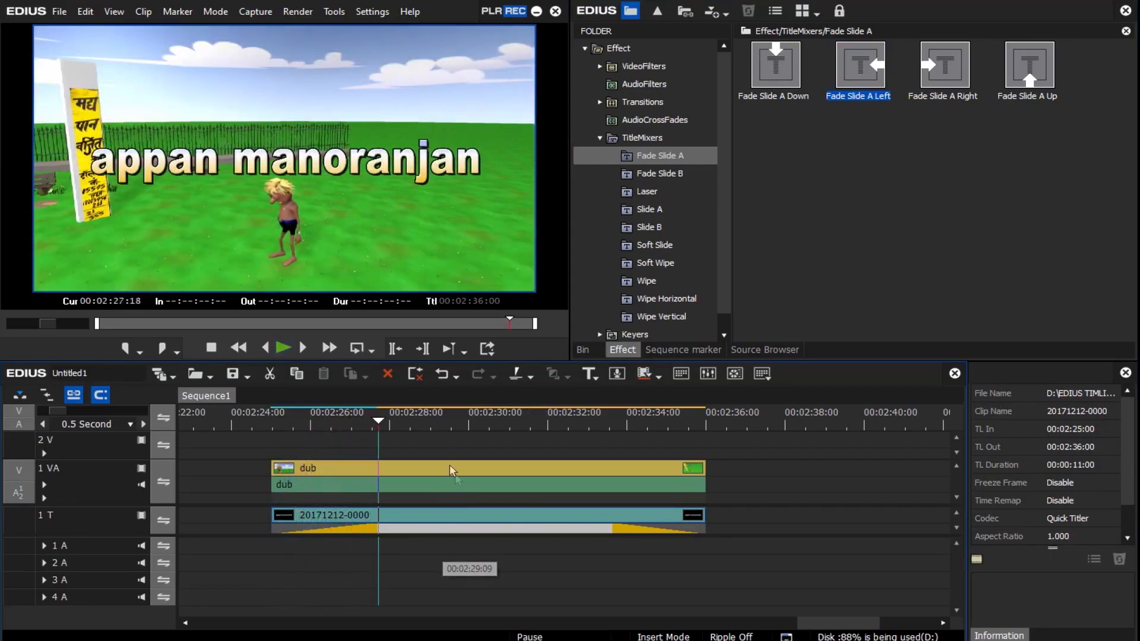
pyautogui.click(314, 419)
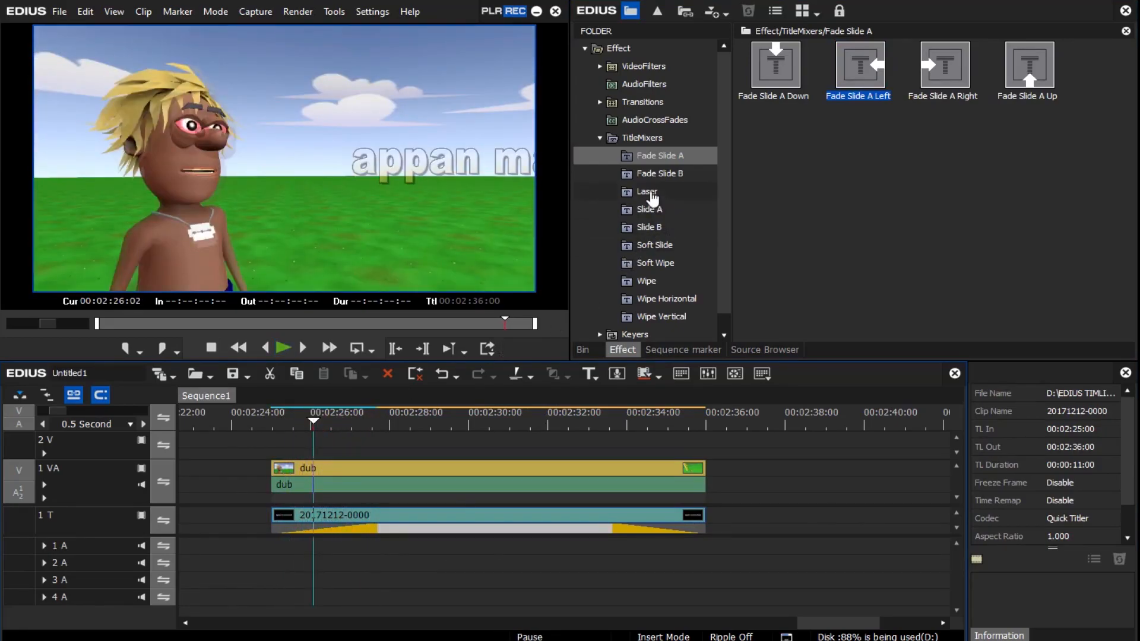
# Apply the Laser Left title mixer to the title's in transition and play it from the start
pyautogui.click(649, 193)
pyautogui.moveTo(839, 80); pyautogui.dragTo(352, 534)
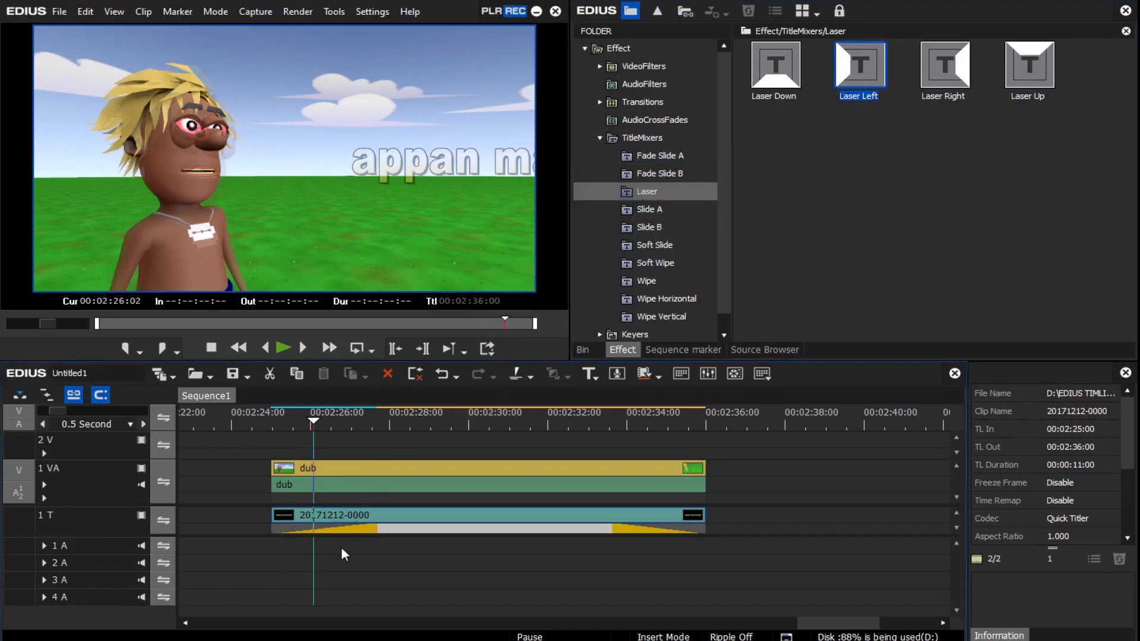
pyautogui.click(282, 424)
pyautogui.press('space')
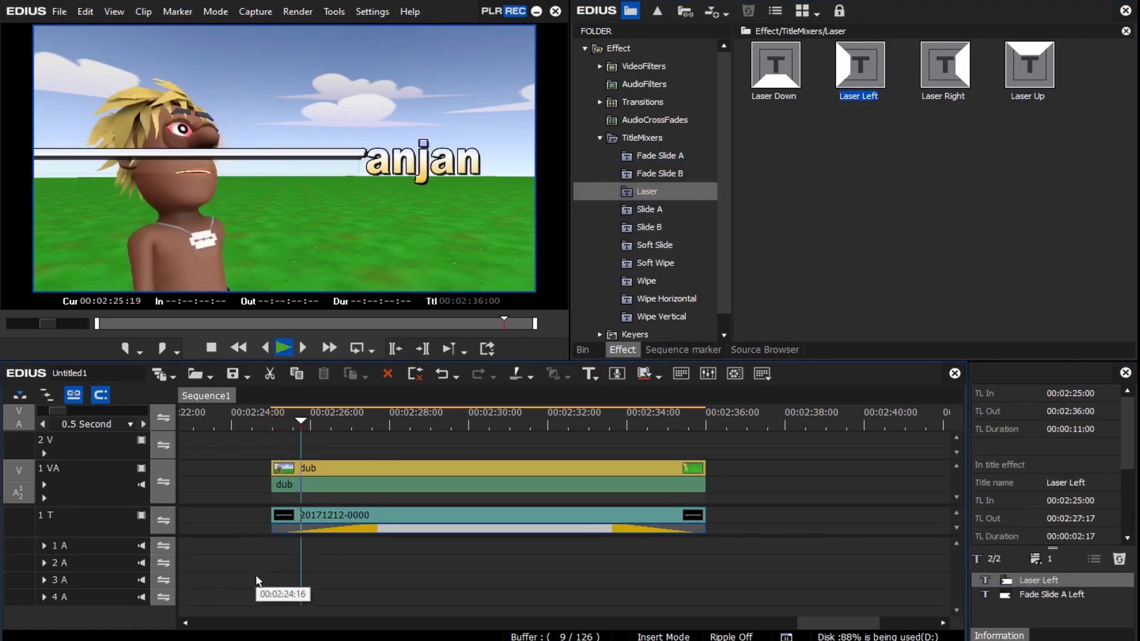
pyautogui.press('space')
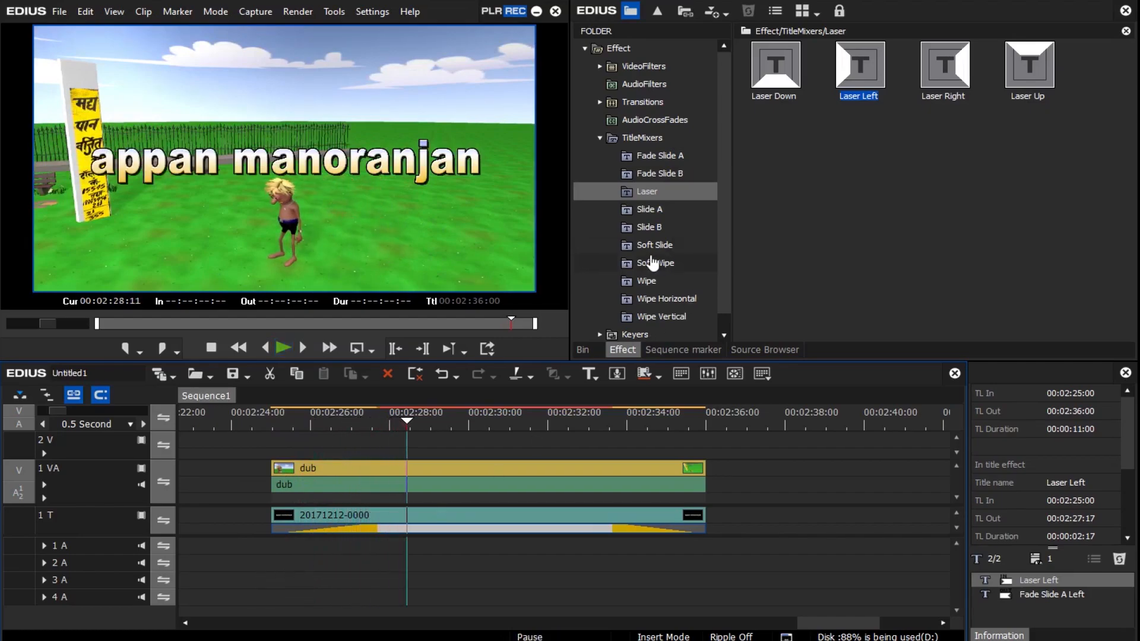
# Apply the Soft Wipe Down title mixer to the title clip's in and out transitions and preview both ends
pyautogui.click(649, 265)
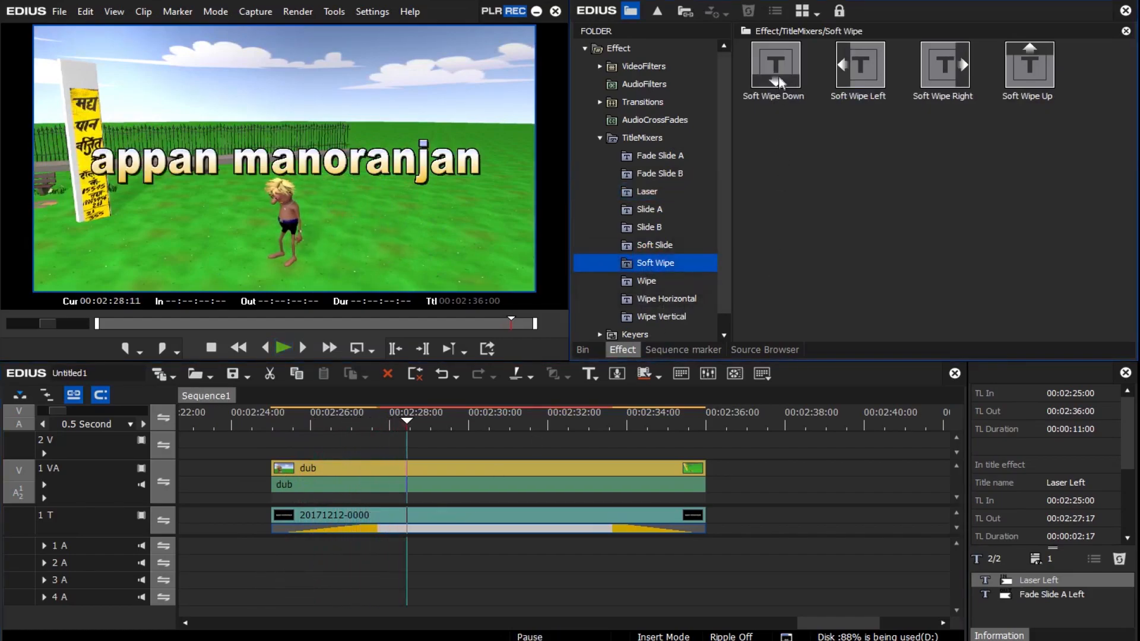
pyautogui.moveTo(780, 82); pyautogui.dragTo(353, 526)
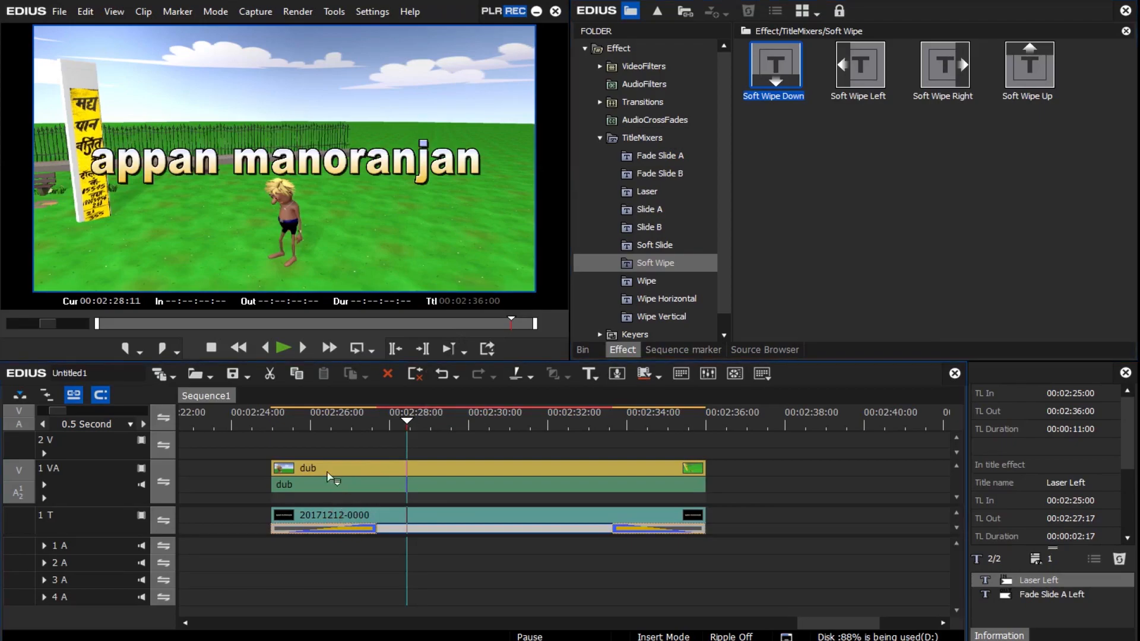
pyautogui.click(289, 423)
pyautogui.press('space')
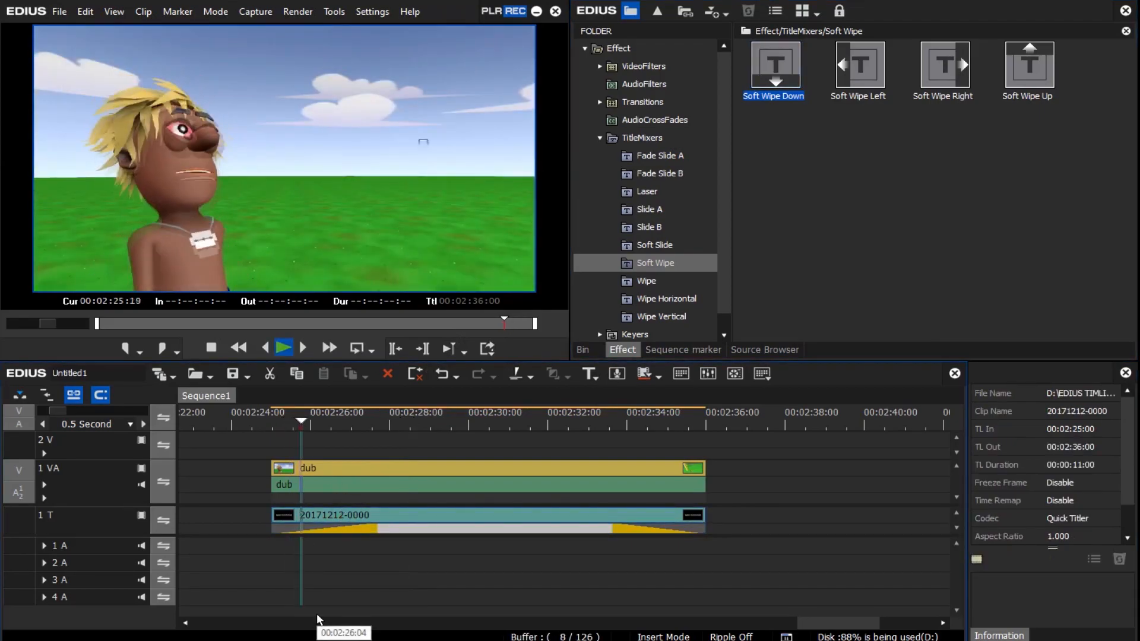
pyautogui.moveTo(514, 424); pyautogui.dragTo(633, 423)
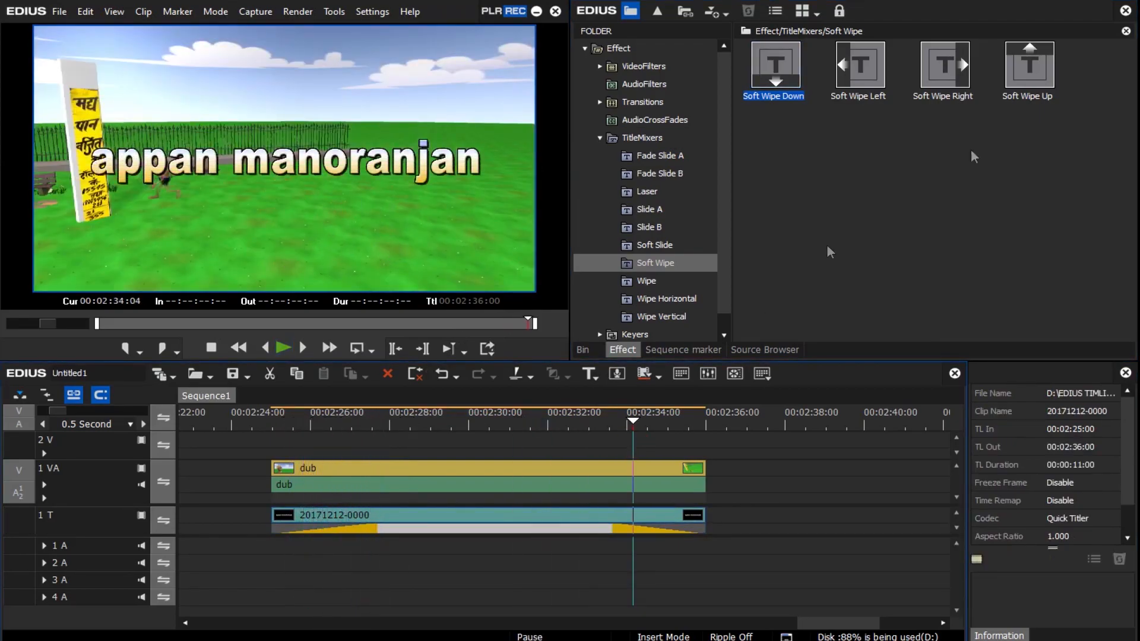
# Apply Soft Wipe Up to the title's out transition, lengthen it by 13 frames, and play the title's end
pyautogui.moveTo(1036, 75); pyautogui.dragTo(596, 532)
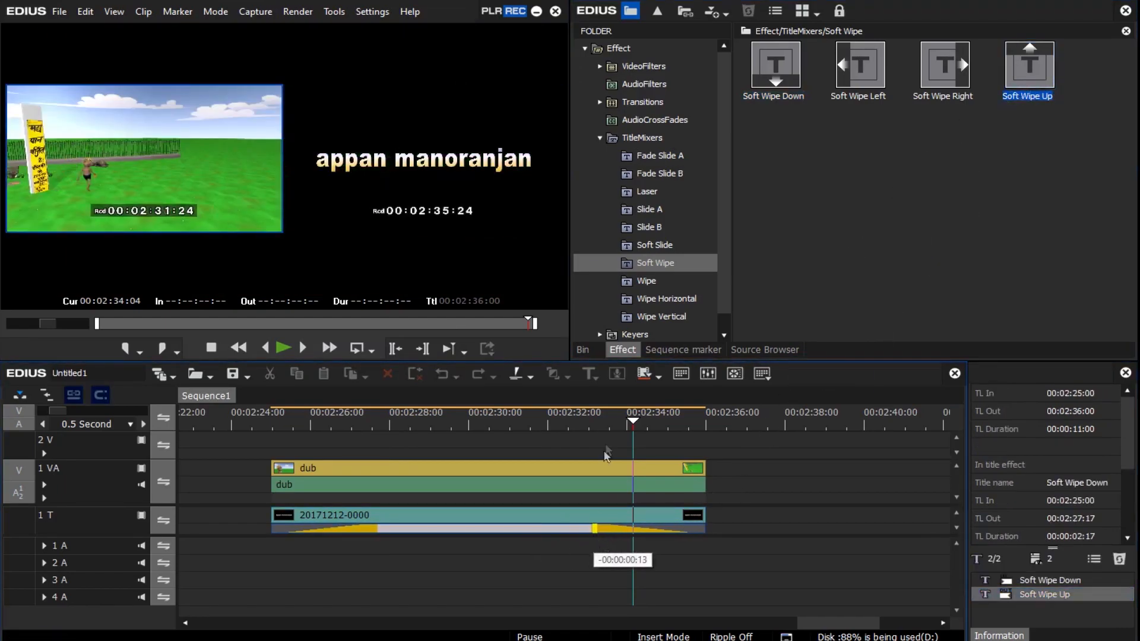
pyautogui.click(589, 419)
pyautogui.press('space')
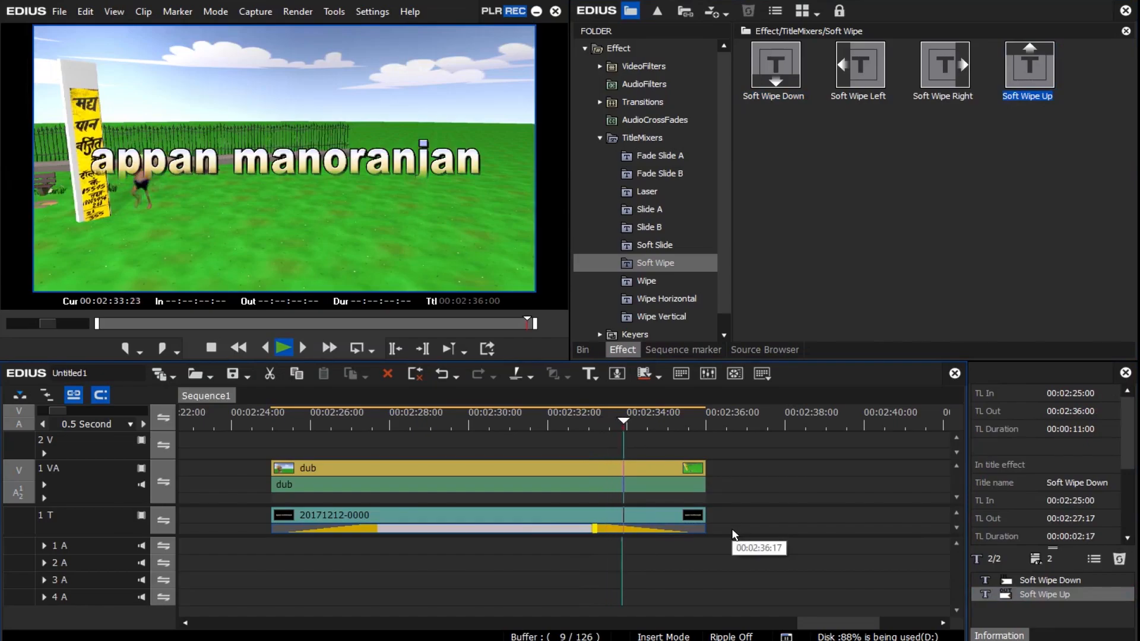
pyautogui.press('space')
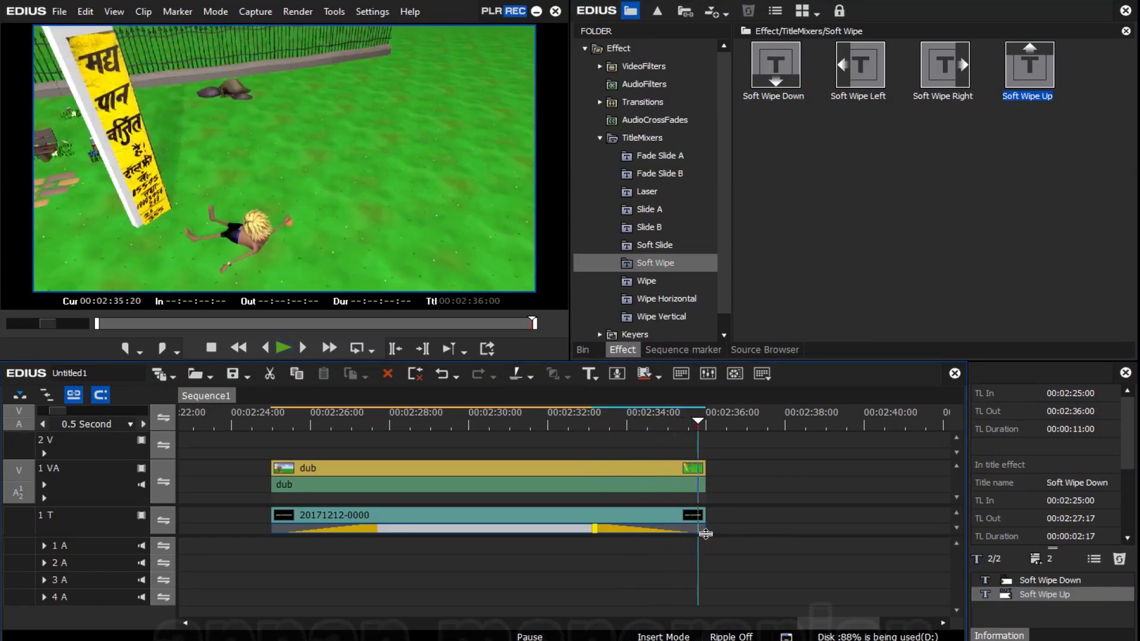
# Move the dub and title clips together to start at 00:02:06:08 and set the playhead to 00:02:10:19
pyautogui.scroll(-2, 705, 533)
pyautogui.click(647, 425)
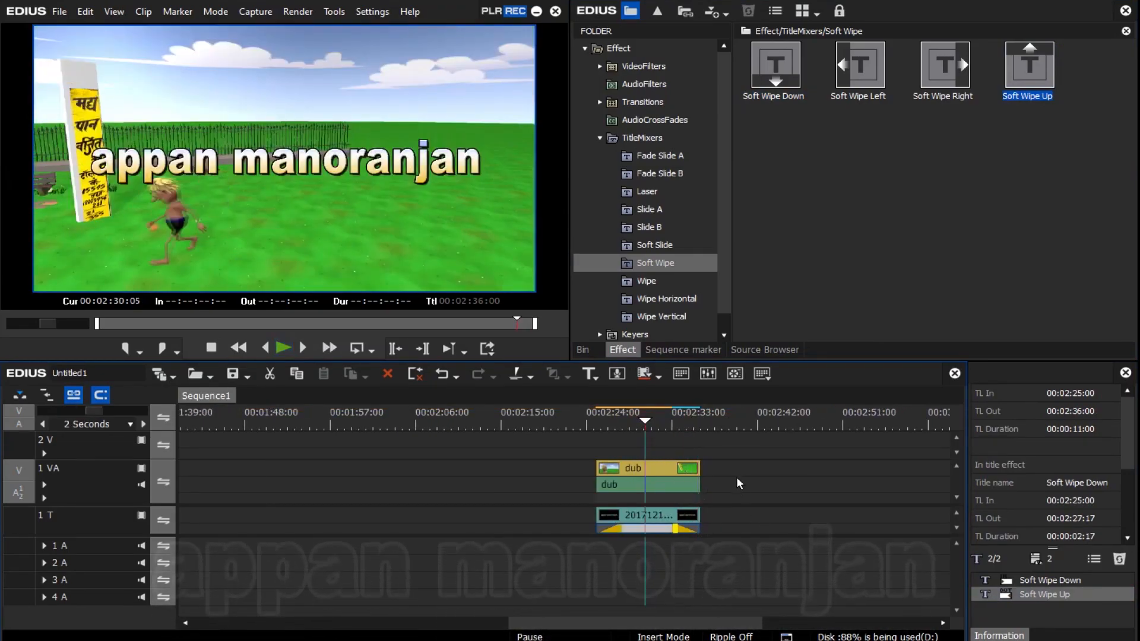
pyautogui.moveTo(686, 547); pyautogui.dragTo(503, 505)
pyautogui.click(476, 422)
pyautogui.moveTo(476, 422); pyautogui.dragTo(461, 423)
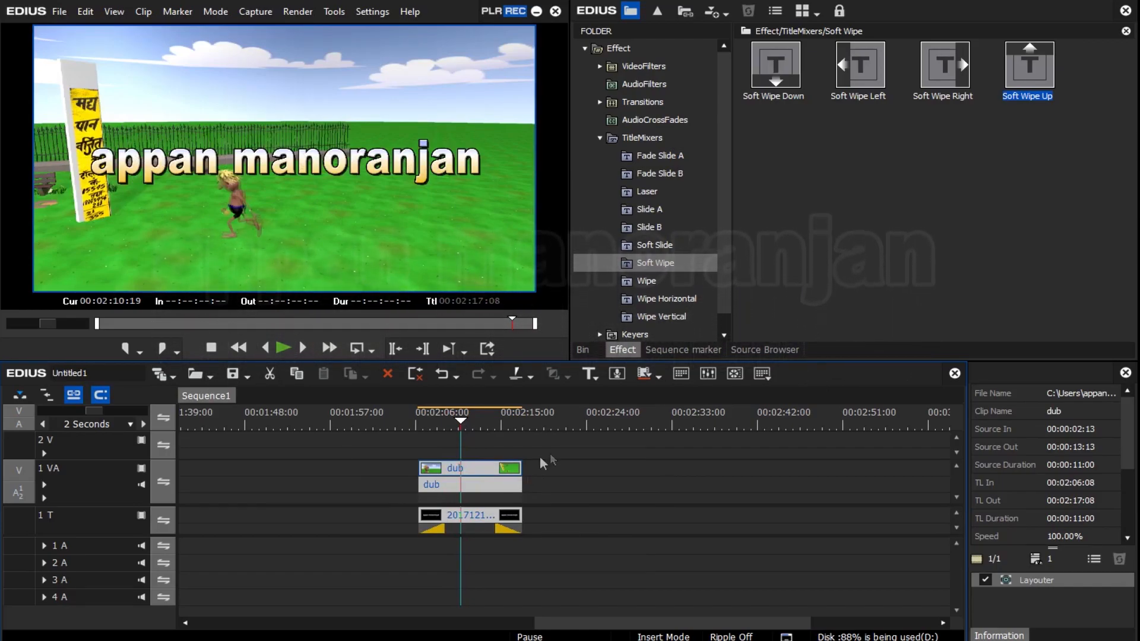
pyautogui.click(585, 352)
pyautogui.click(987, 194)
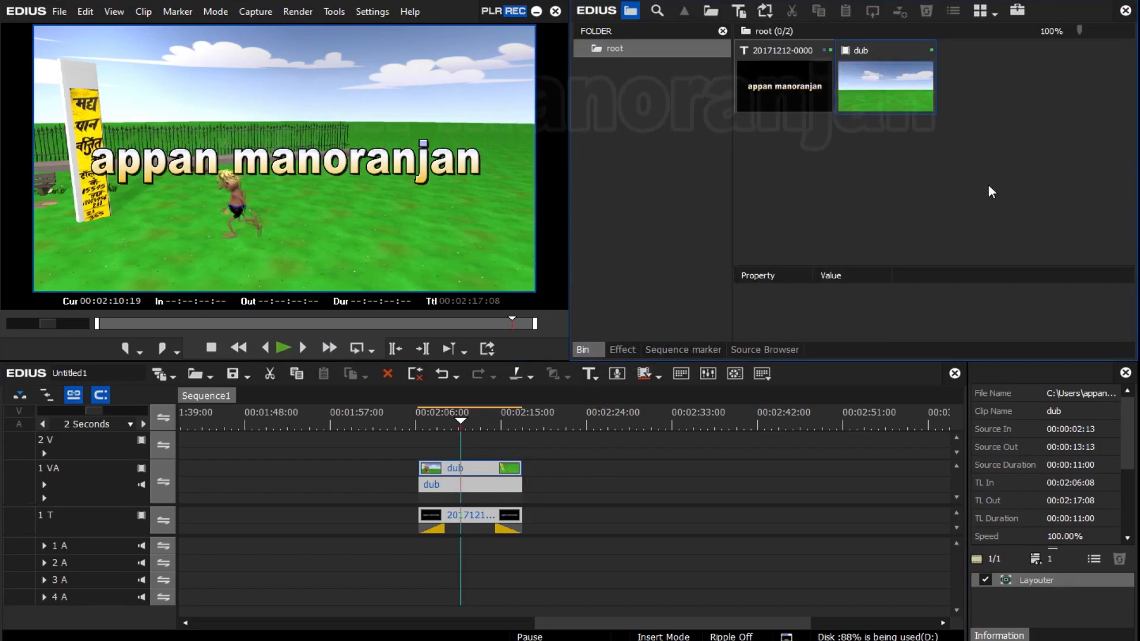
pyautogui.click(742, 13)
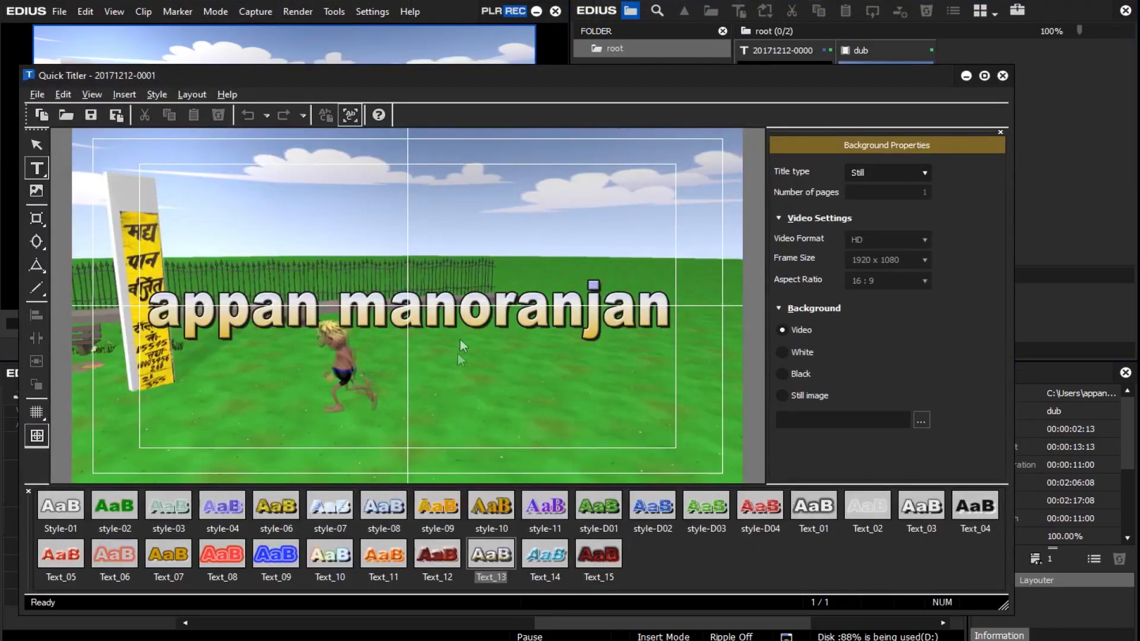
pyautogui.click(1004, 76)
# Move only the dub clip to start at 00:02:21:08 and set the playhead within it at 00:02:25:21
pyautogui.click(458, 473)
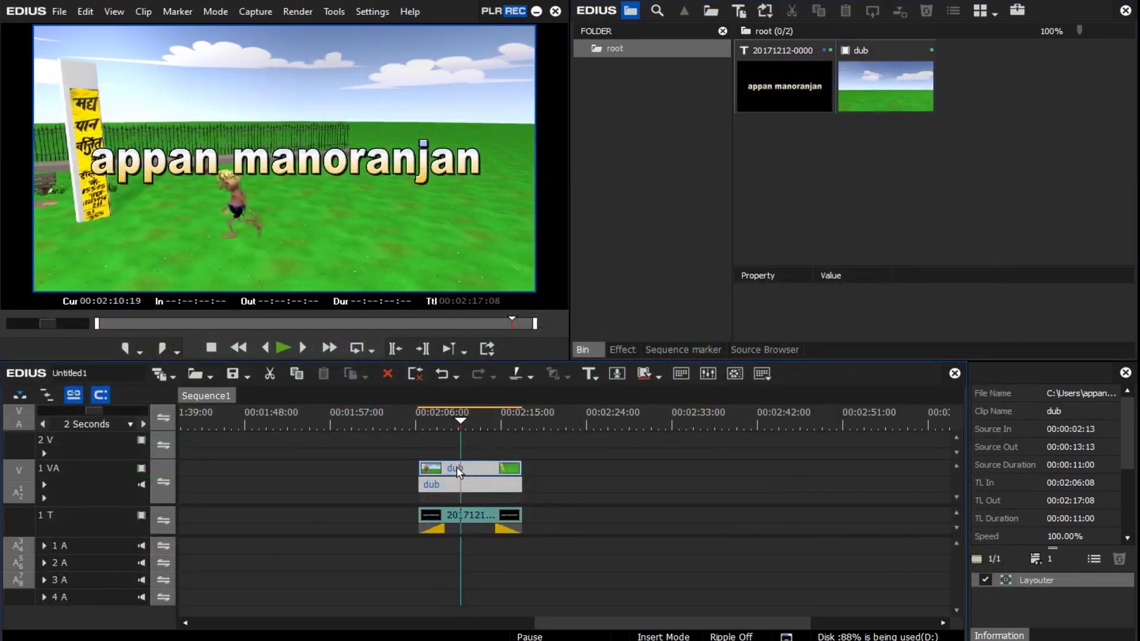
pyautogui.moveTo(459, 473); pyautogui.dragTo(601, 473)
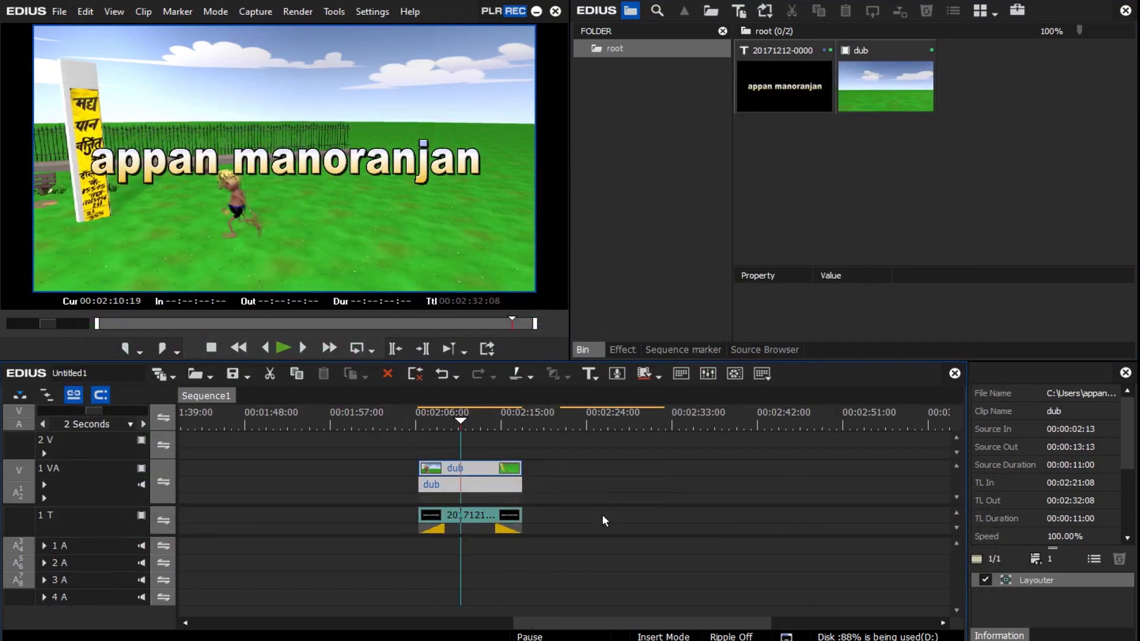
pyautogui.click(604, 419)
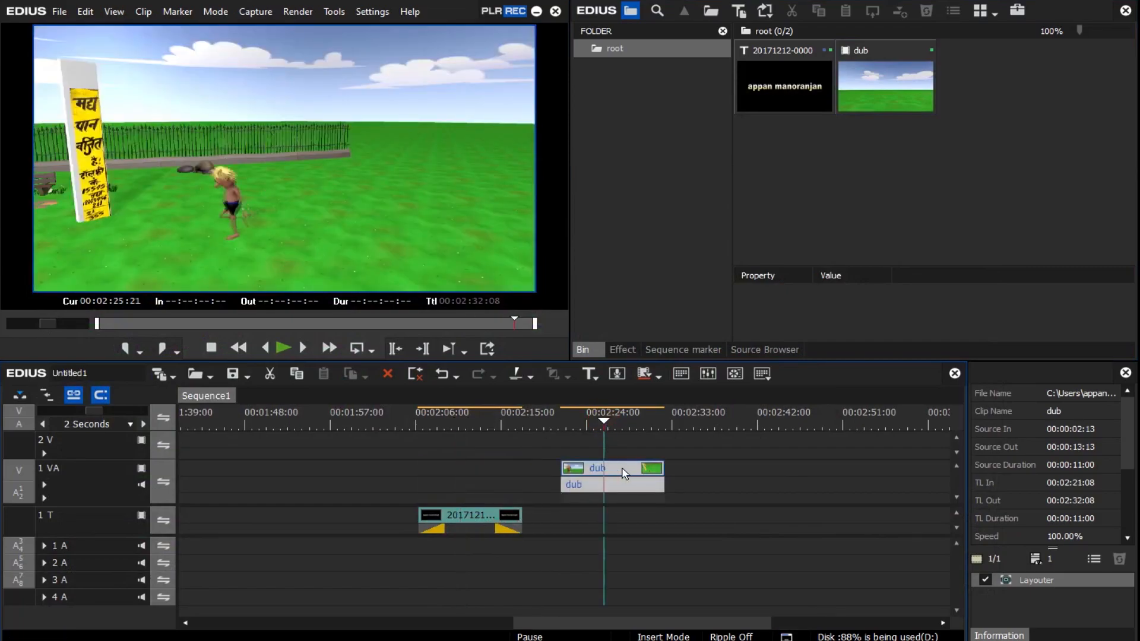
# Create a new Quick Titler title reading "appan manoranjan" in the Text_13 style and place it at about X 498, Y 721
pyautogui.click(950, 196)
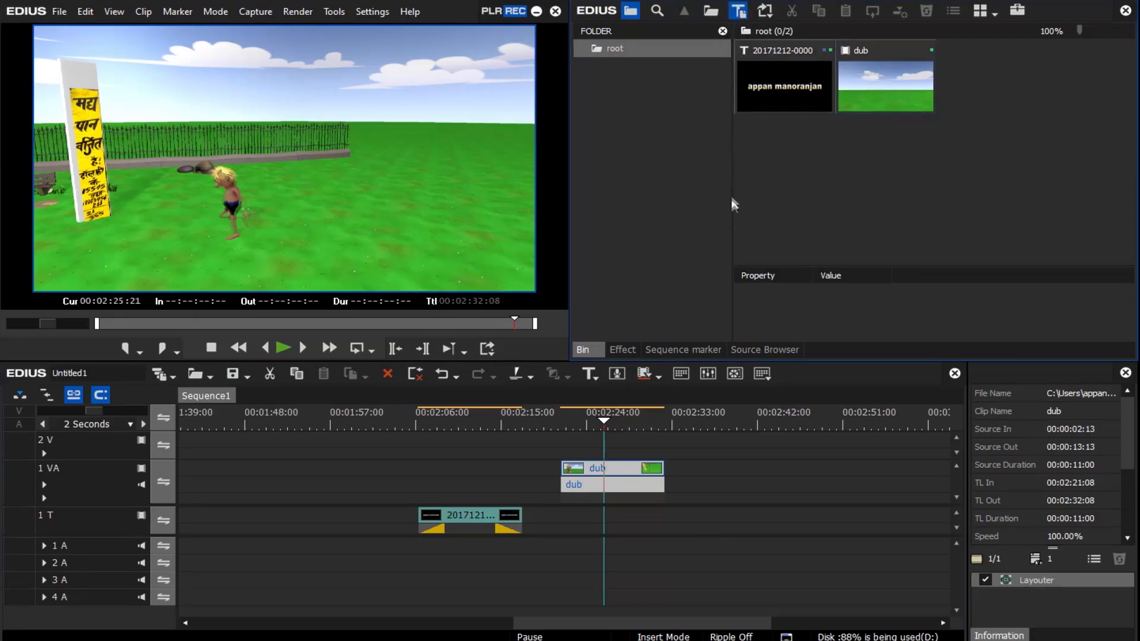
pyautogui.hotkey('ctrl', 't')
pyautogui.moveTo(483, 69); pyautogui.dragTo(591, 45)
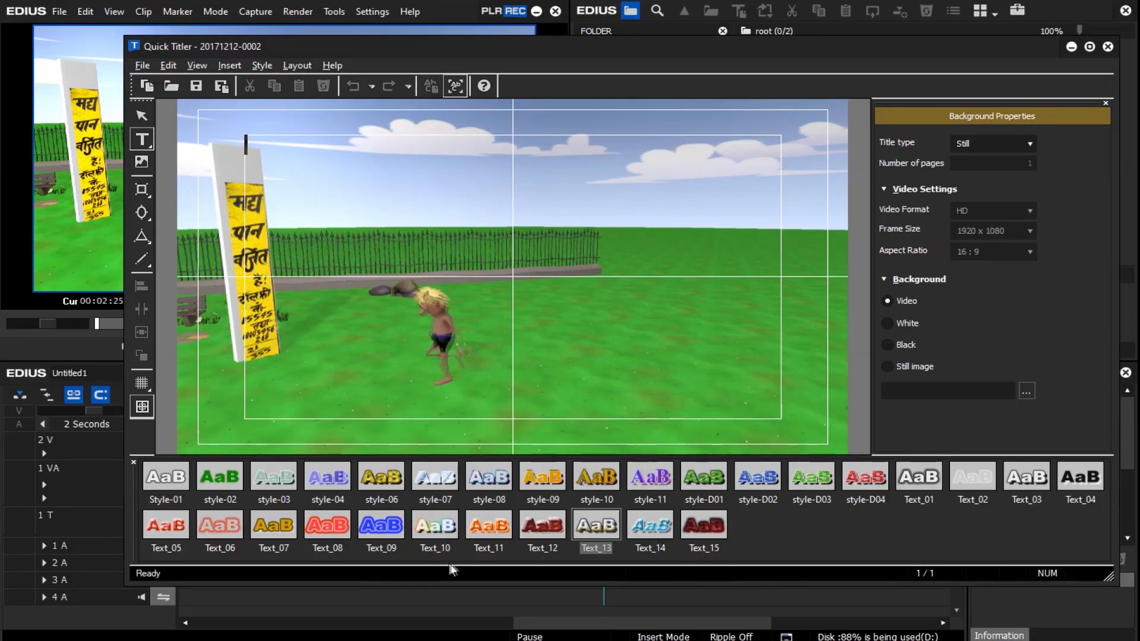
pyautogui.click(603, 527)
pyautogui.write('a')
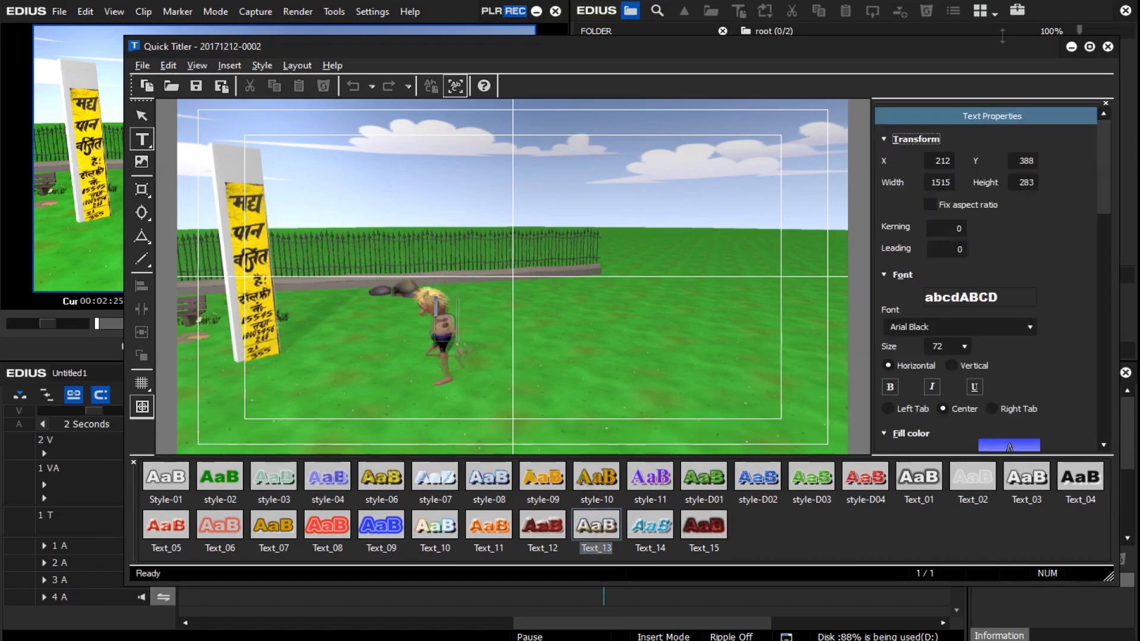
pyautogui.press('Escape')
pyautogui.write('ppan ma')
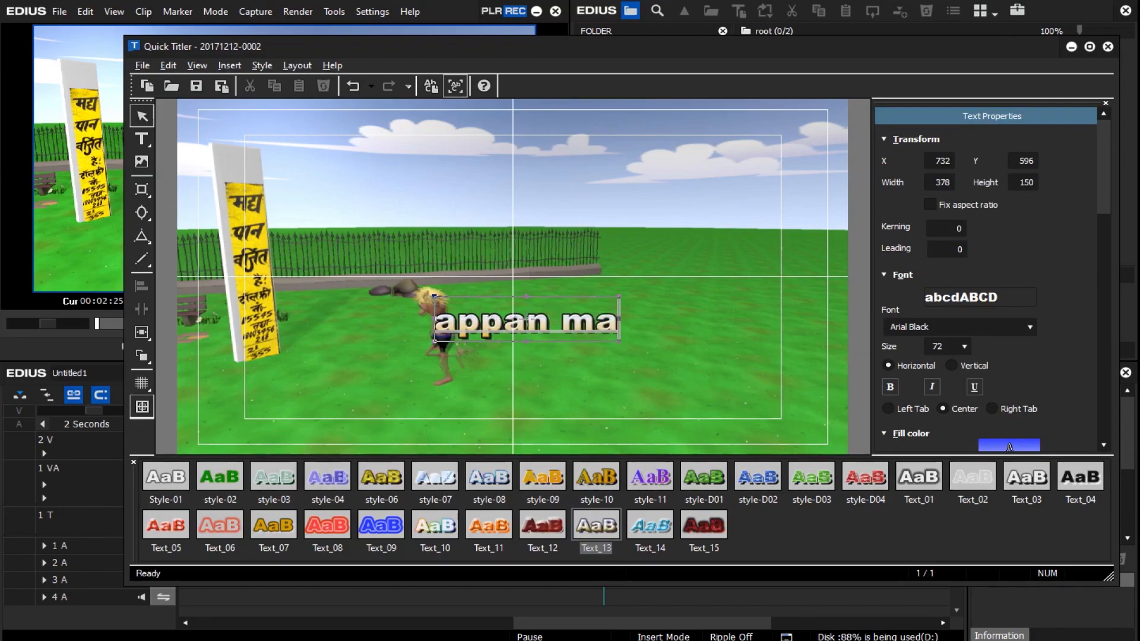
pyautogui.write('noranjan')
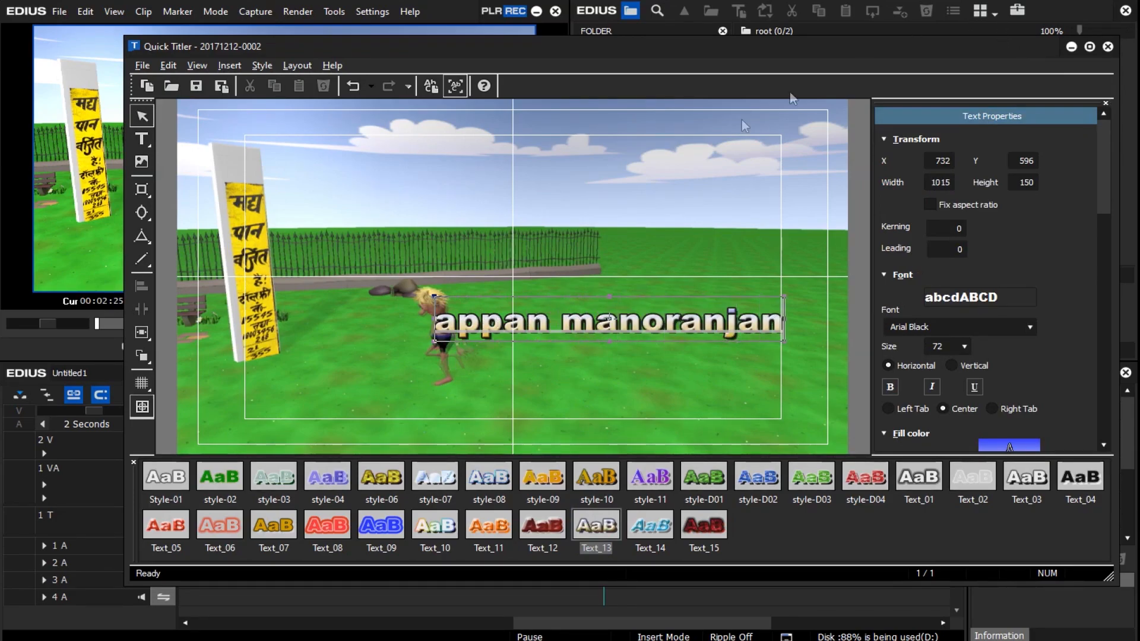
pyautogui.click(663, 326)
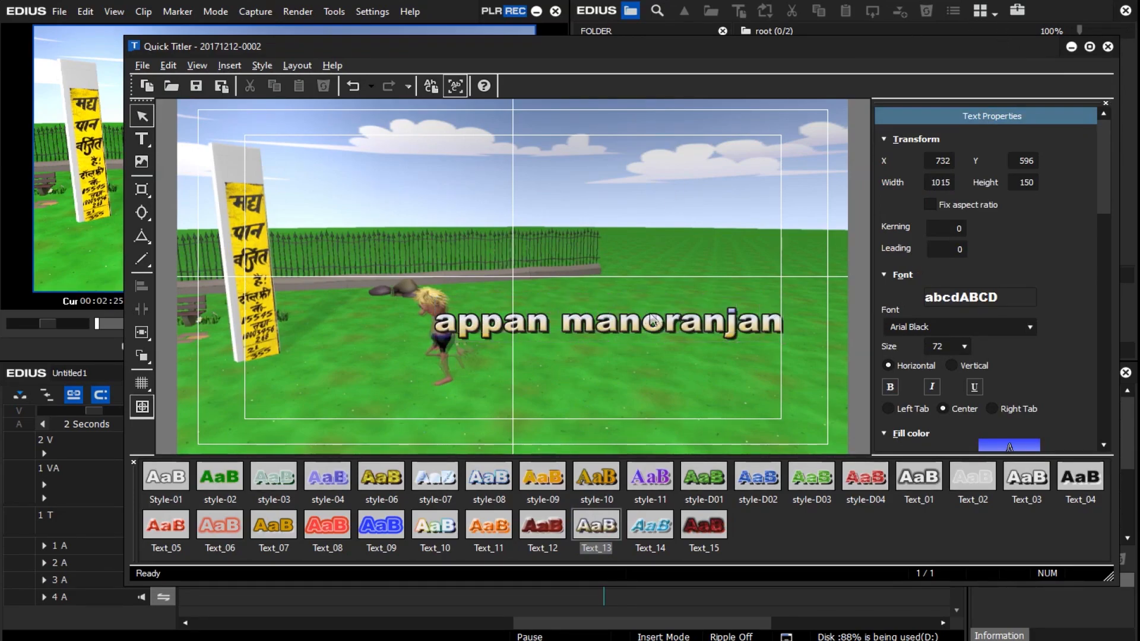
pyautogui.moveTo(663, 325); pyautogui.dragTo(518, 363)
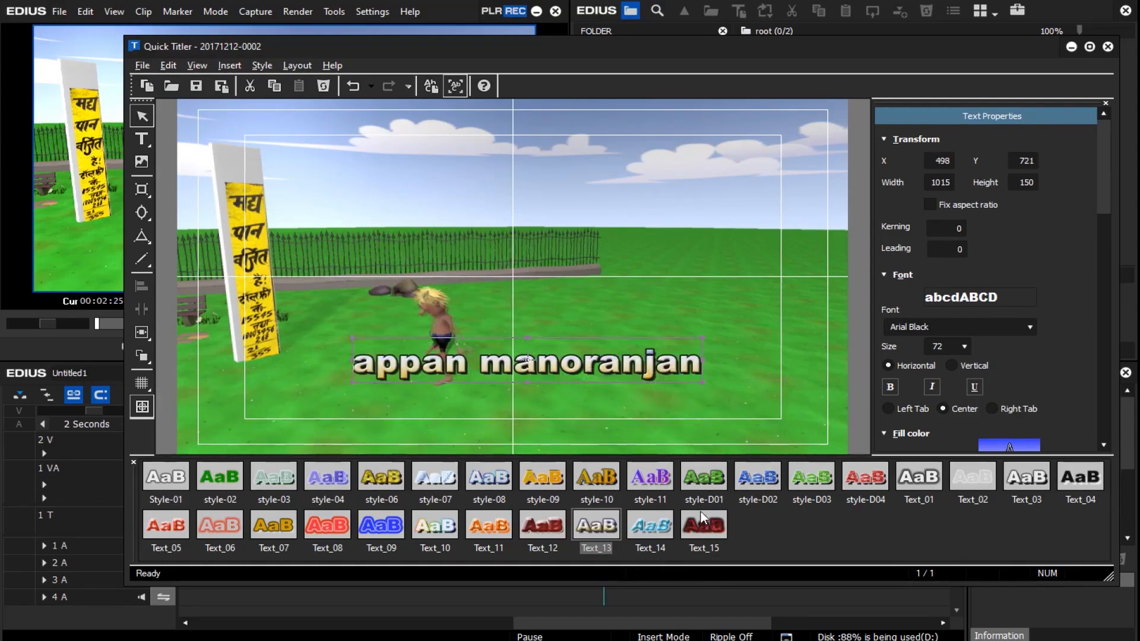
# Try the Text_15, Text_13, style-D03 and Text_03 styles on the title text and apply style-D04
pyautogui.click(705, 529)
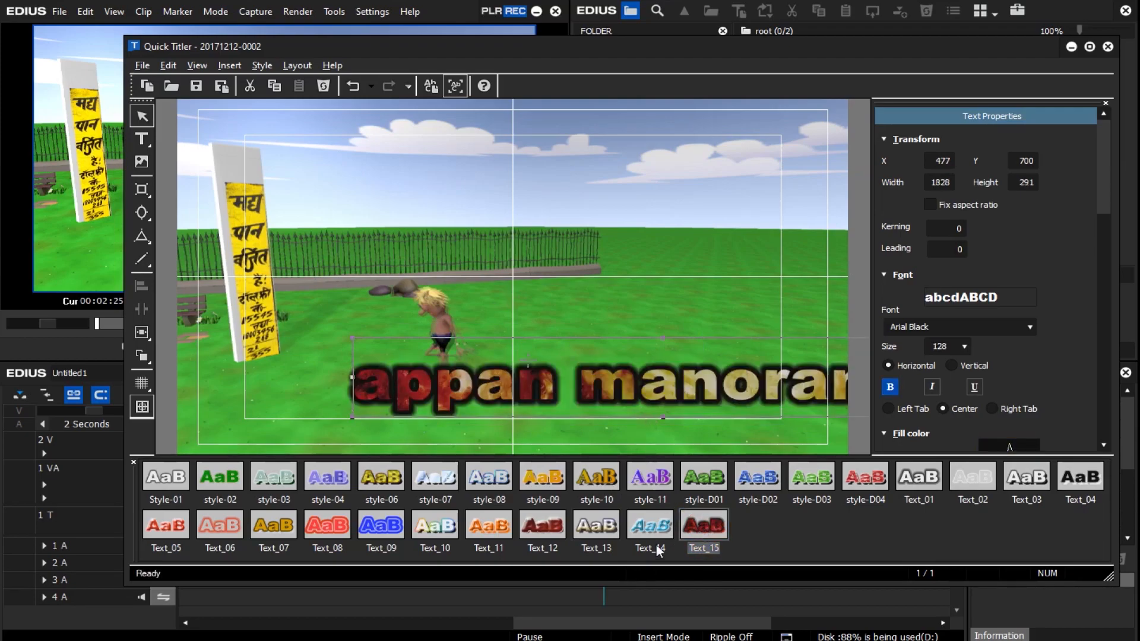
pyautogui.click(595, 527)
pyautogui.click(814, 481)
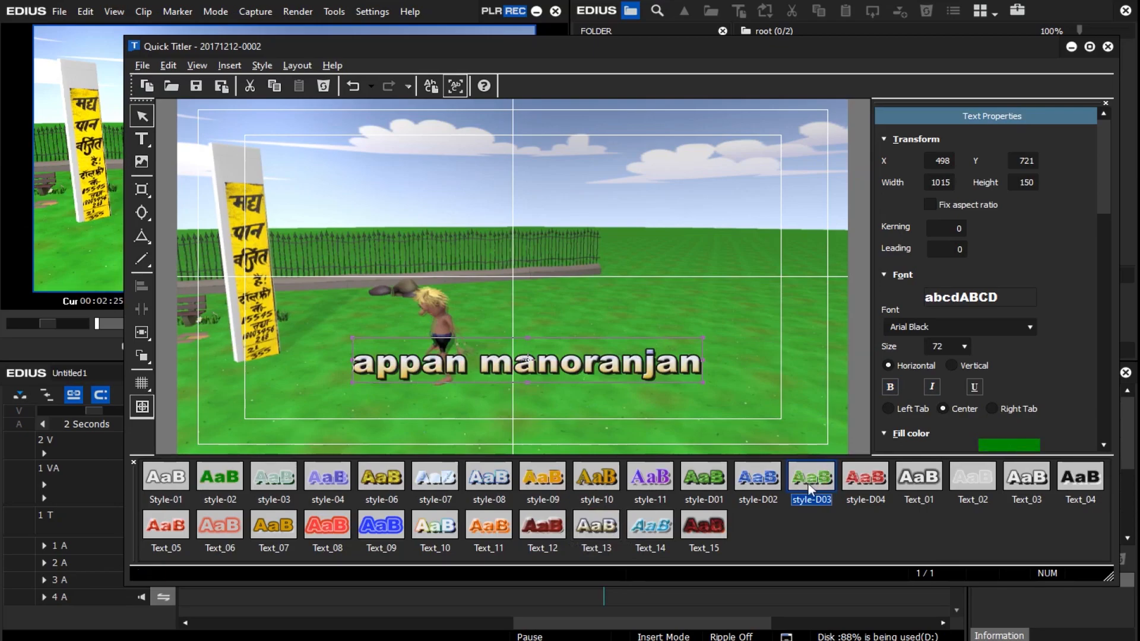
pyautogui.click(884, 489)
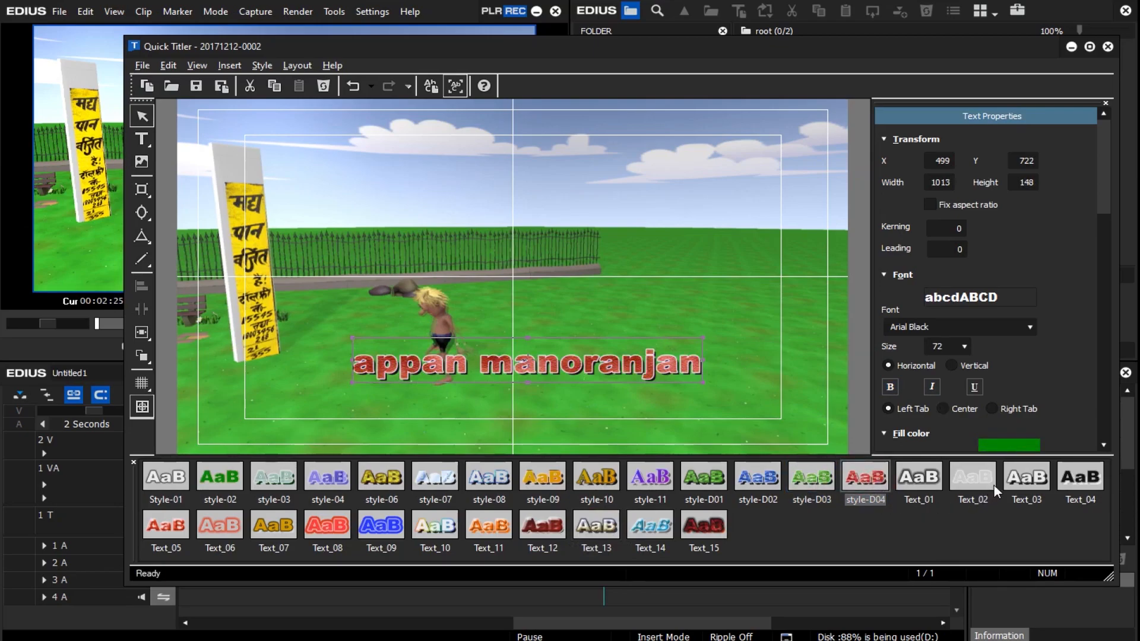
pyautogui.click(1039, 481)
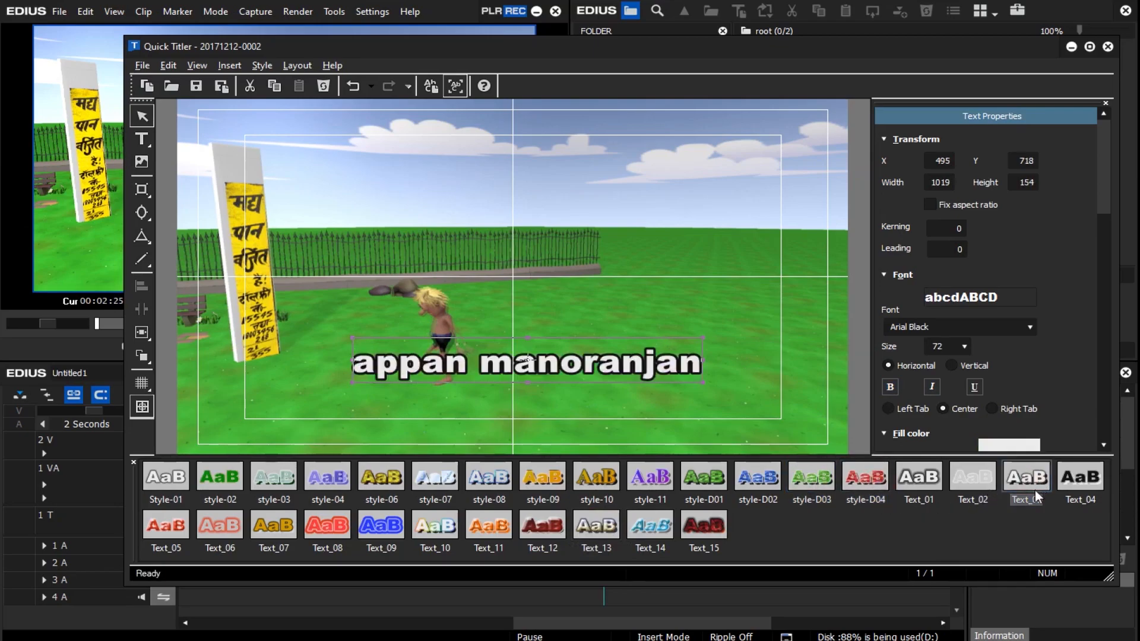
pyautogui.click(875, 486)
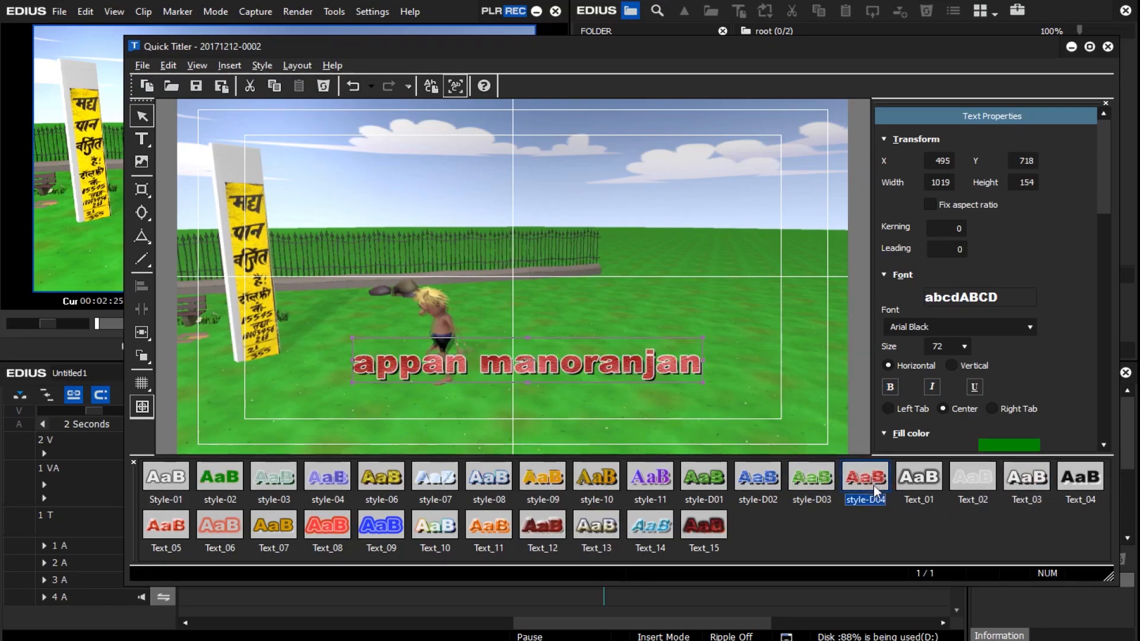
# Move the title text down the frame to about X 370, Y 783
pyautogui.click(711, 412)
pyautogui.moveTo(595, 369); pyautogui.dragTo(552, 390)
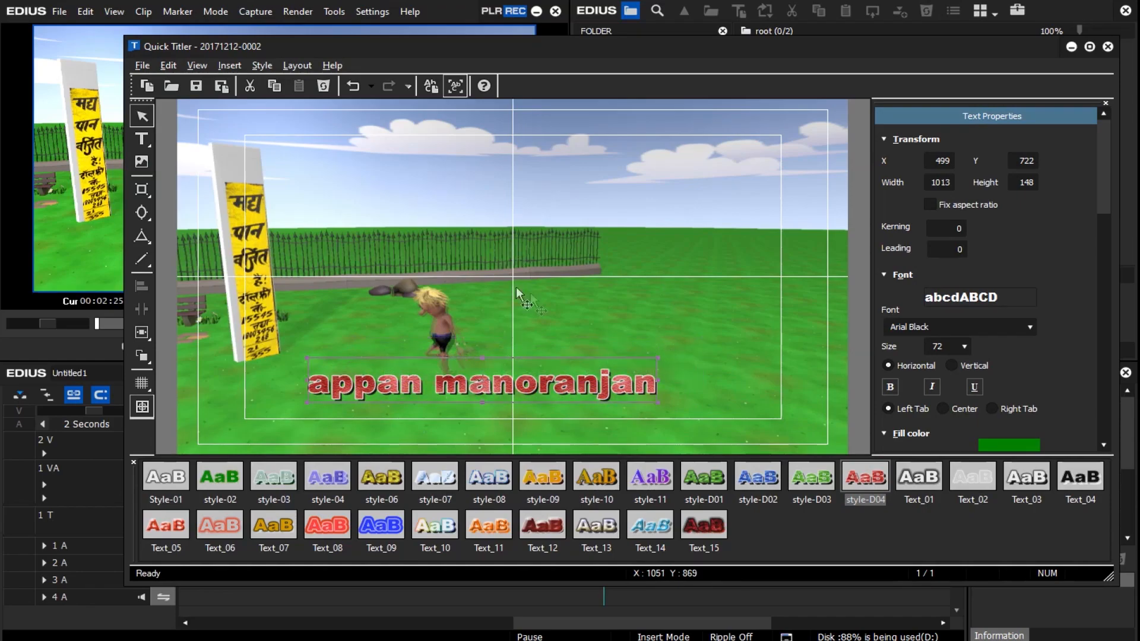
pyautogui.click(568, 333)
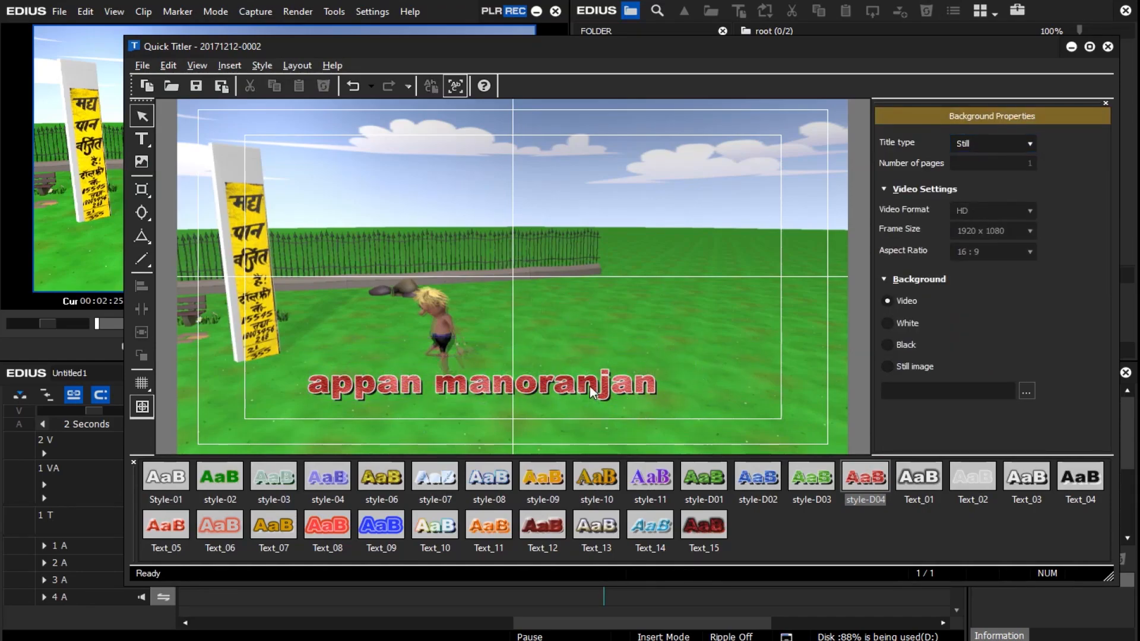
pyautogui.click(594, 389)
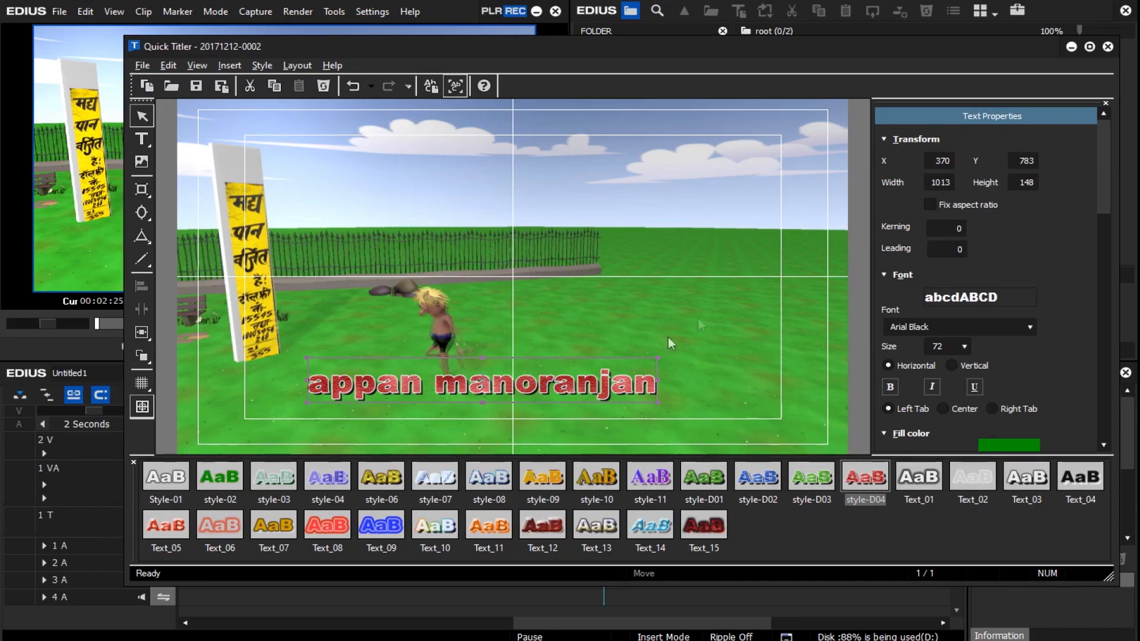
pyautogui.click(659, 306)
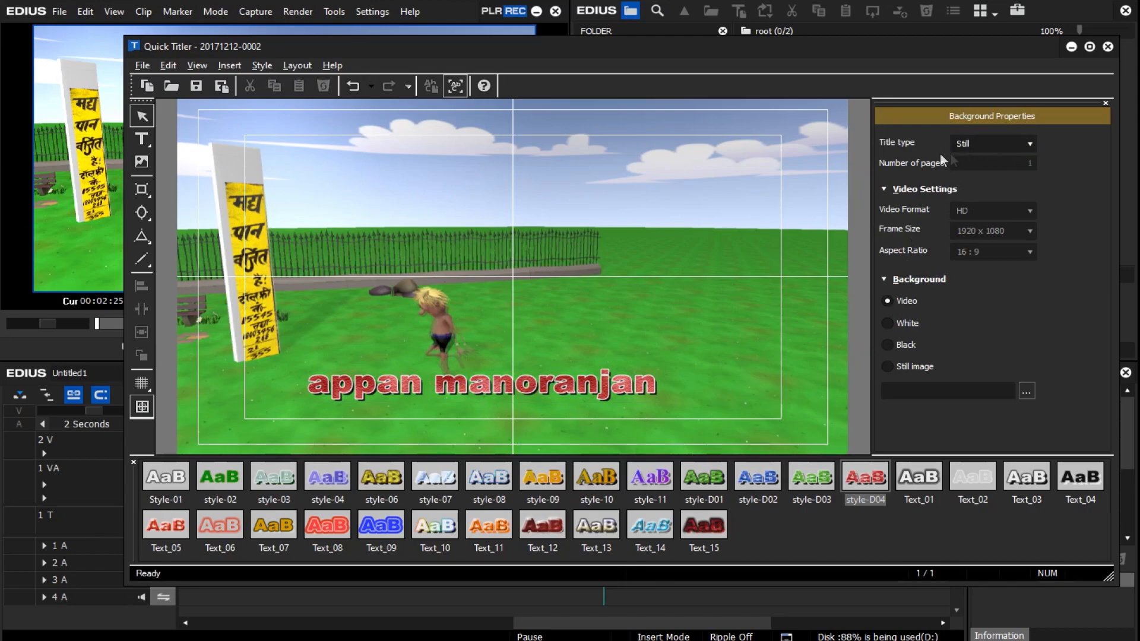
# Set the title type to Roll(from bottom) and move the text to about X 441, Y 940
pyautogui.click(1031, 145)
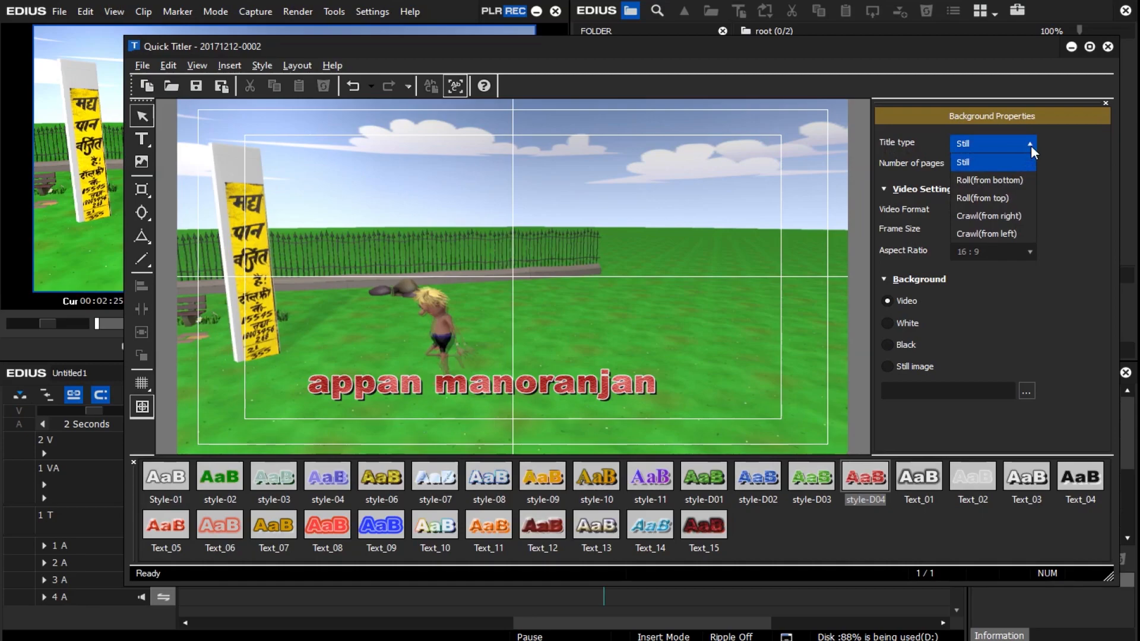
pyautogui.click(1008, 181)
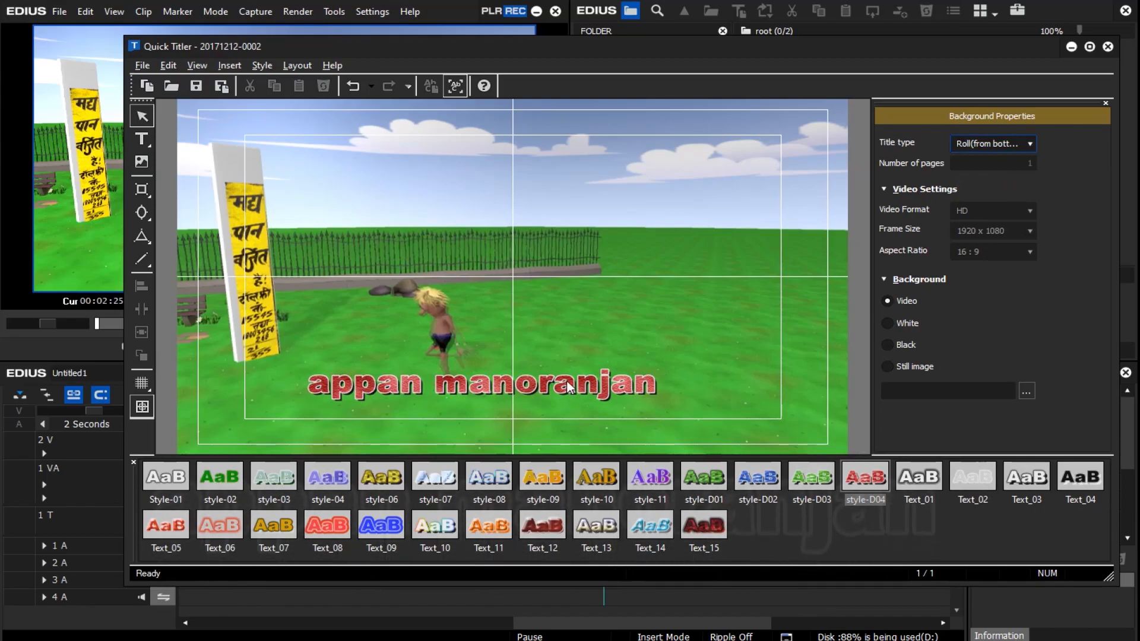
pyautogui.moveTo(555, 390); pyautogui.dragTo(591, 434)
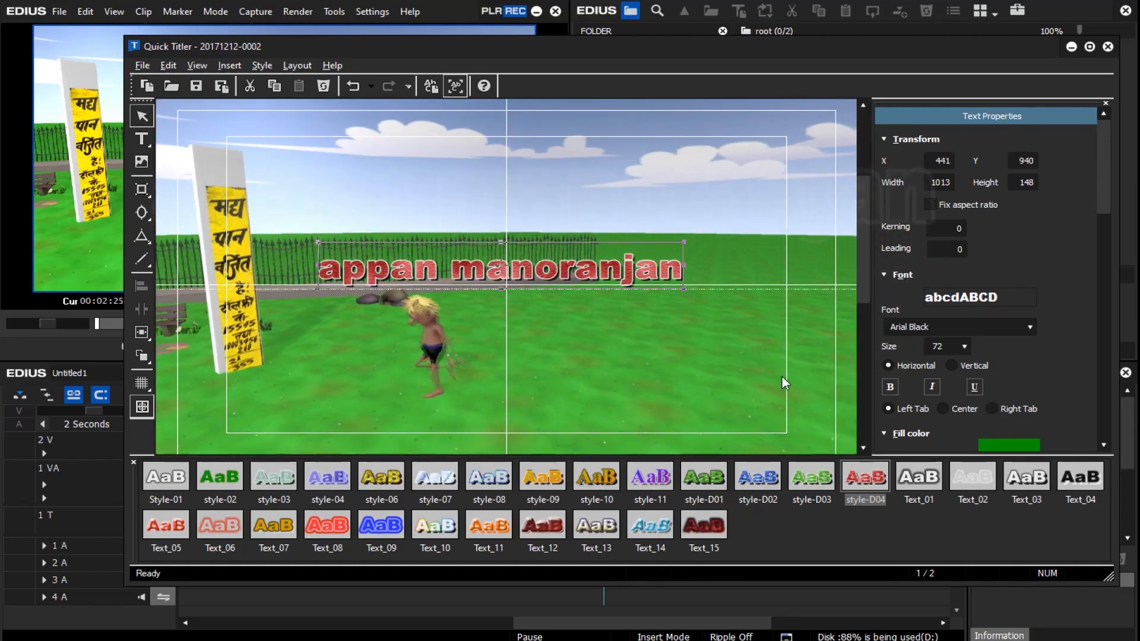
# Look over both pages of the rolling title, then close it and save it to the bin
pyautogui.scroll(-2, 783, 377)
pyautogui.scroll(-3, 782, 376)
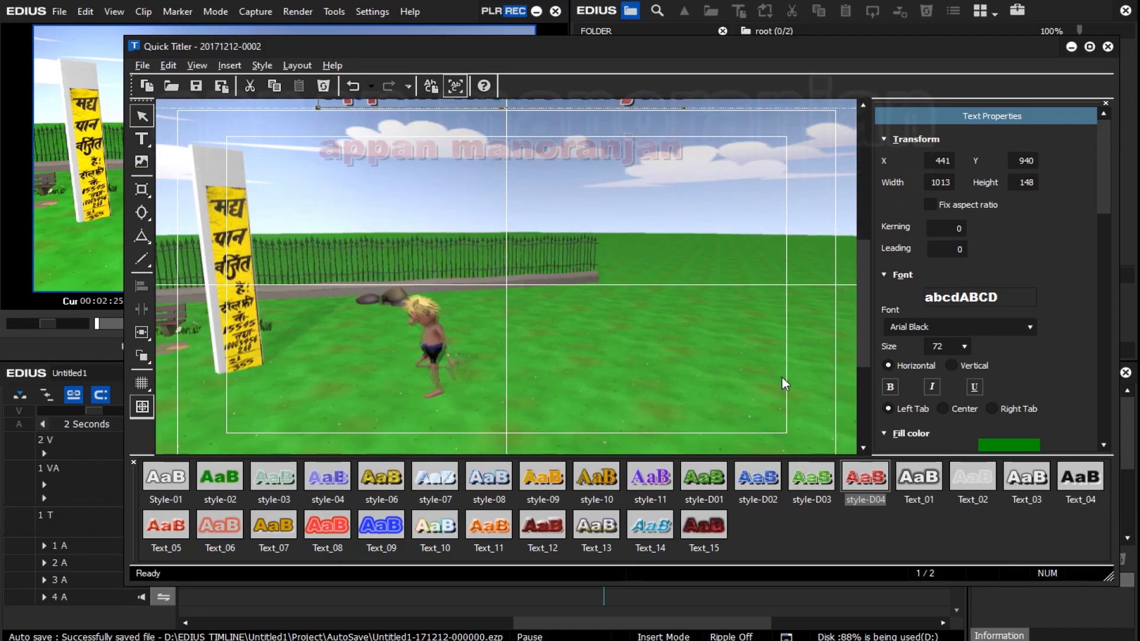
pyautogui.scroll(5, 753, 380)
pyautogui.press('alt')
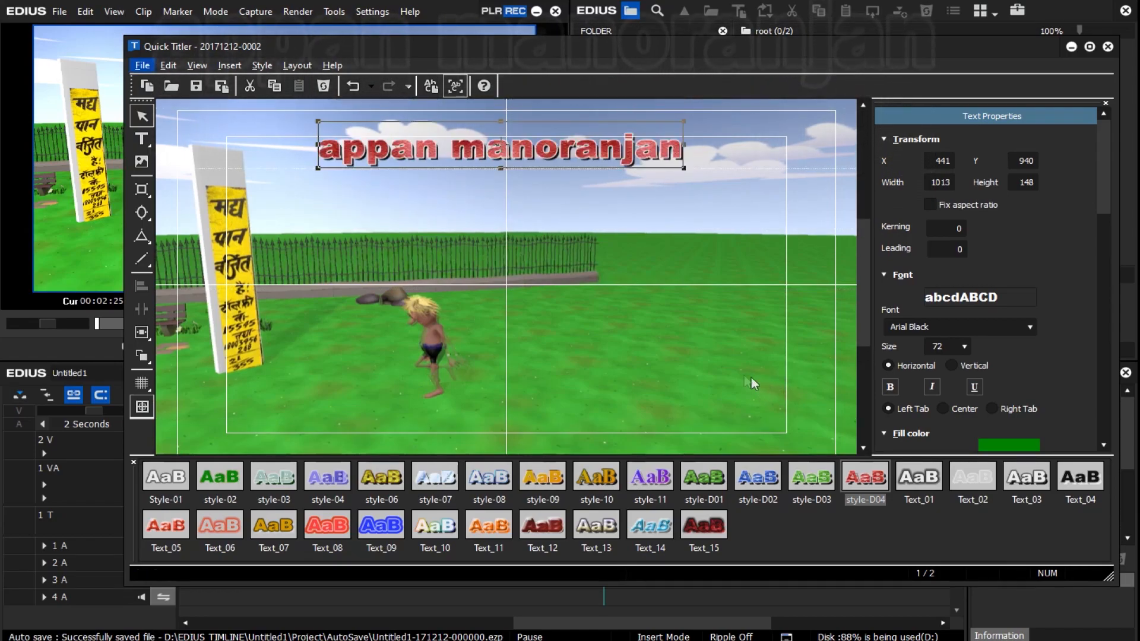
pyautogui.scroll(5, 706, 297)
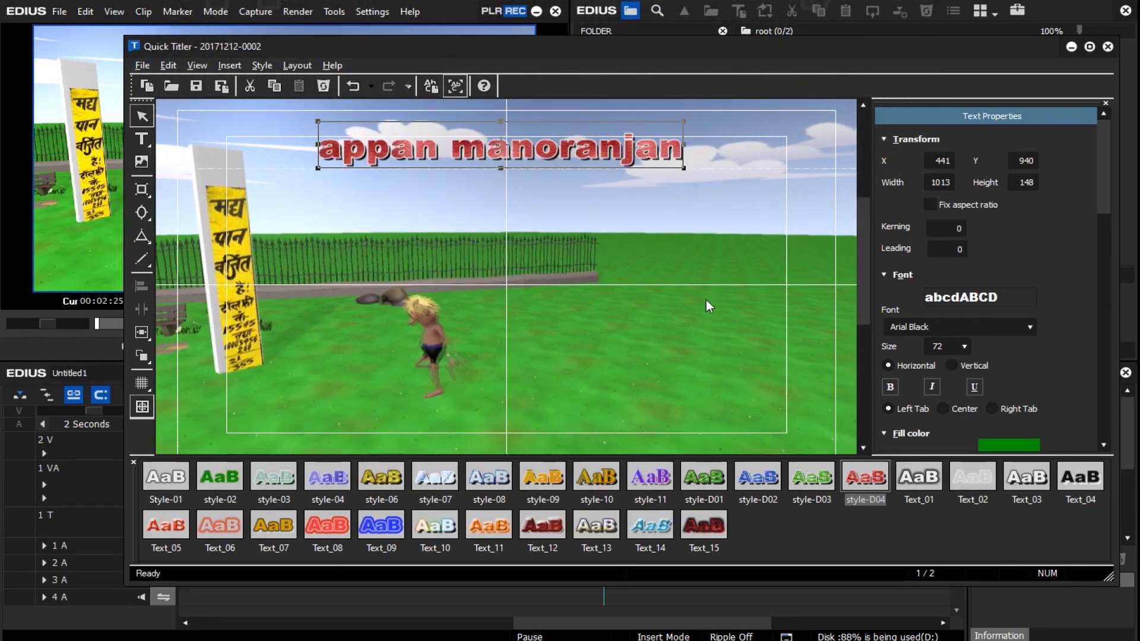
pyautogui.scroll(4, 707, 304)
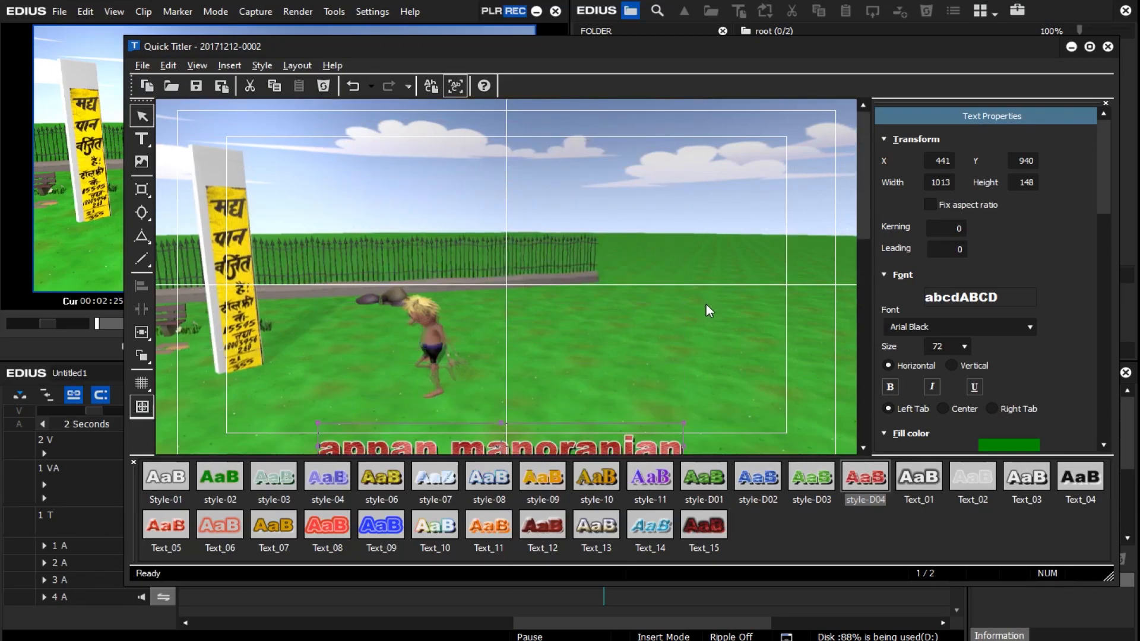
pyautogui.click(1109, 48)
pyautogui.click(565, 341)
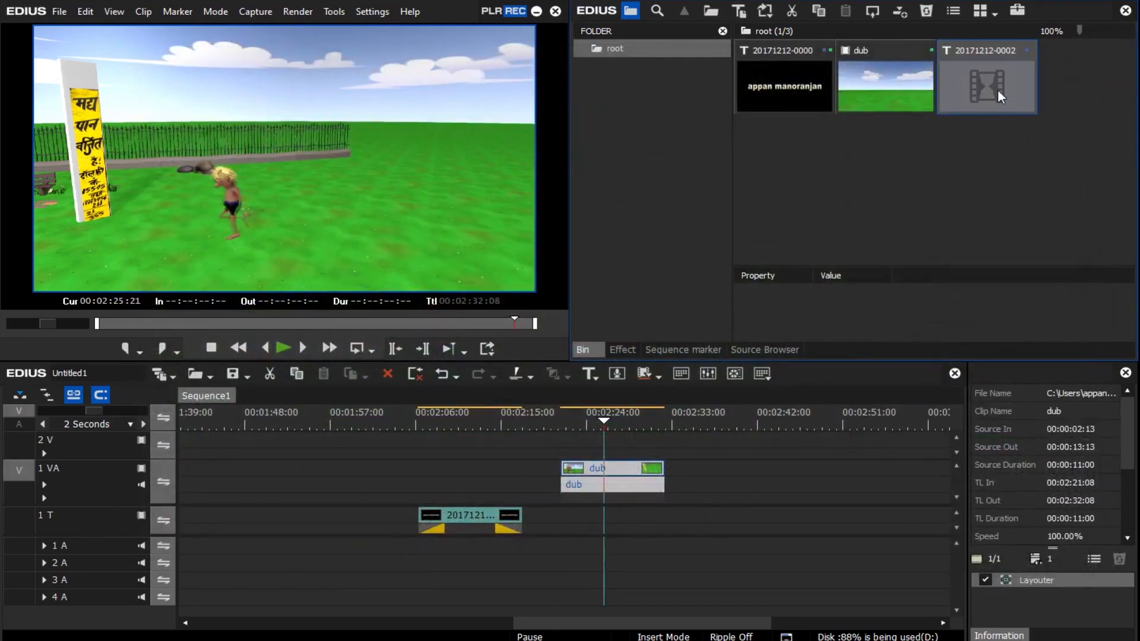
pyautogui.moveTo(710, 482); pyautogui.dragTo(711, 481)
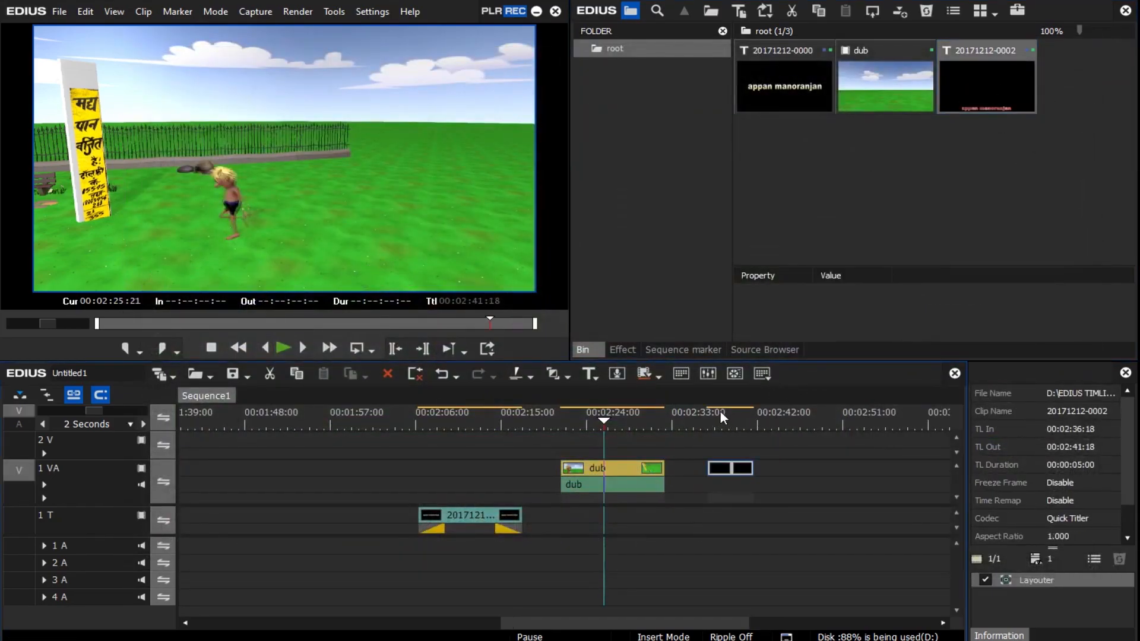
pyautogui.hotkey('ctrl', 'z')
pyautogui.moveTo(991, 82); pyautogui.dragTo(759, 524)
pyautogui.moveTo(575, 522); pyautogui.dragTo(554, 523)
pyautogui.click(583, 422)
pyautogui.press('space')
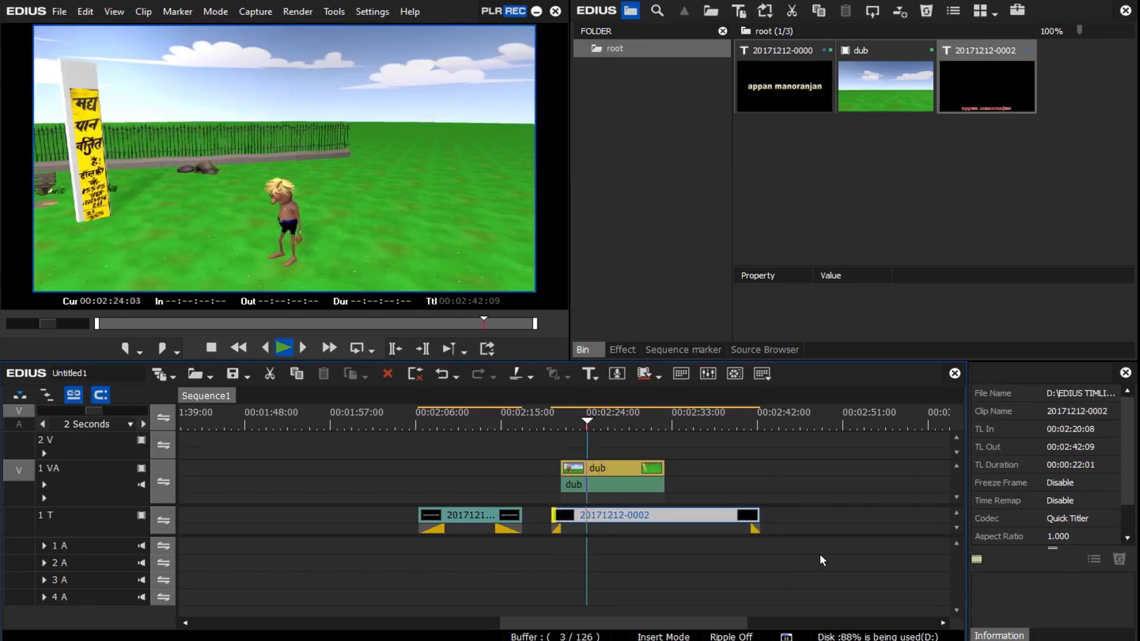
# Extend the end of the dub clip to 00:02:41:09 and play the title's roll over it
pyautogui.moveTo(670, 469); pyautogui.dragTo(756, 471)
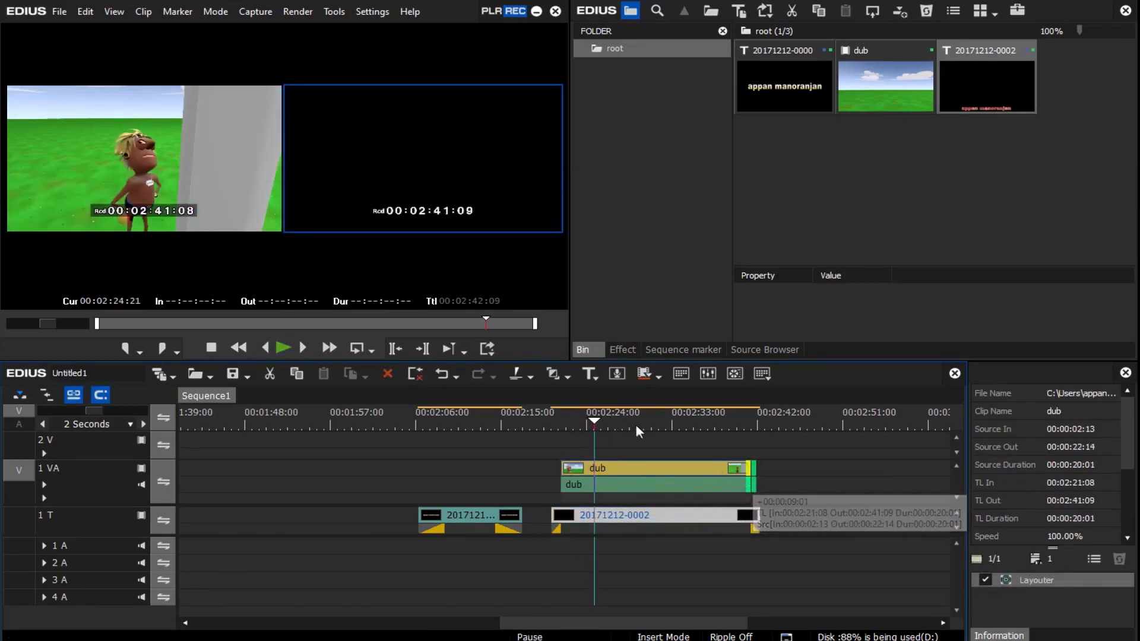
pyautogui.click(658, 422)
pyautogui.press('space')
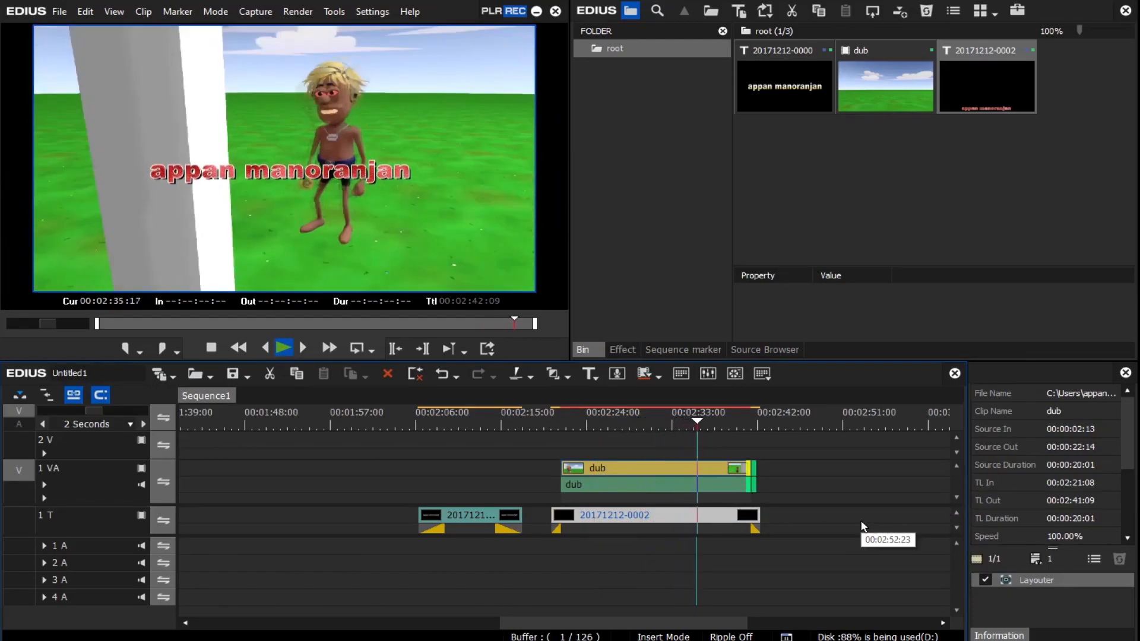
pyautogui.click(643, 439)
pyautogui.click(675, 520)
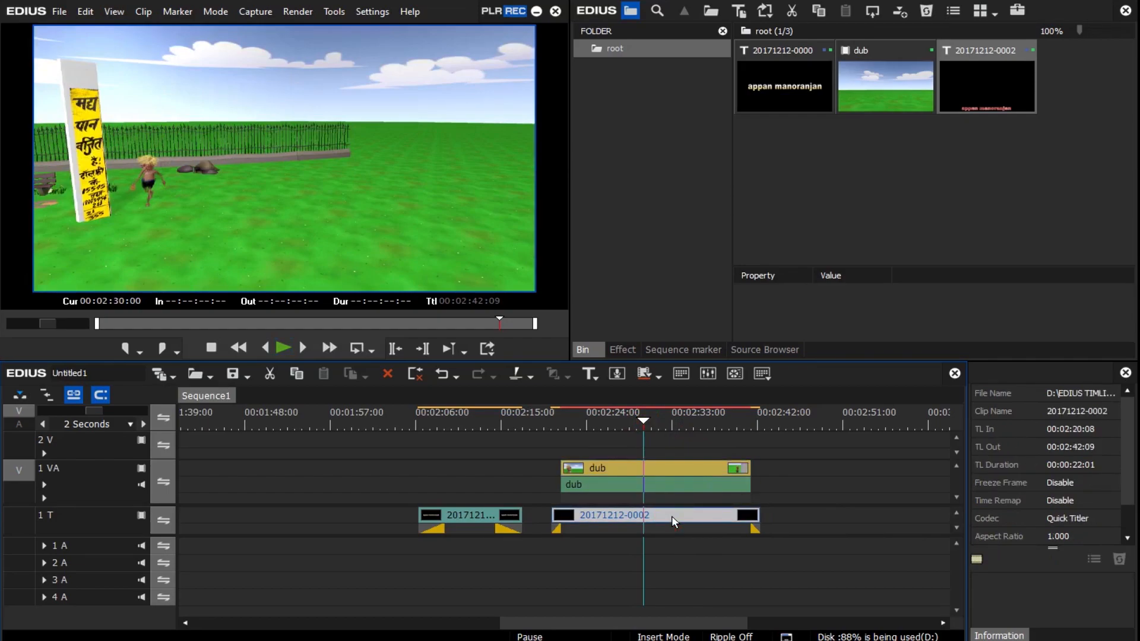
pyautogui.doubleClick(674, 521)
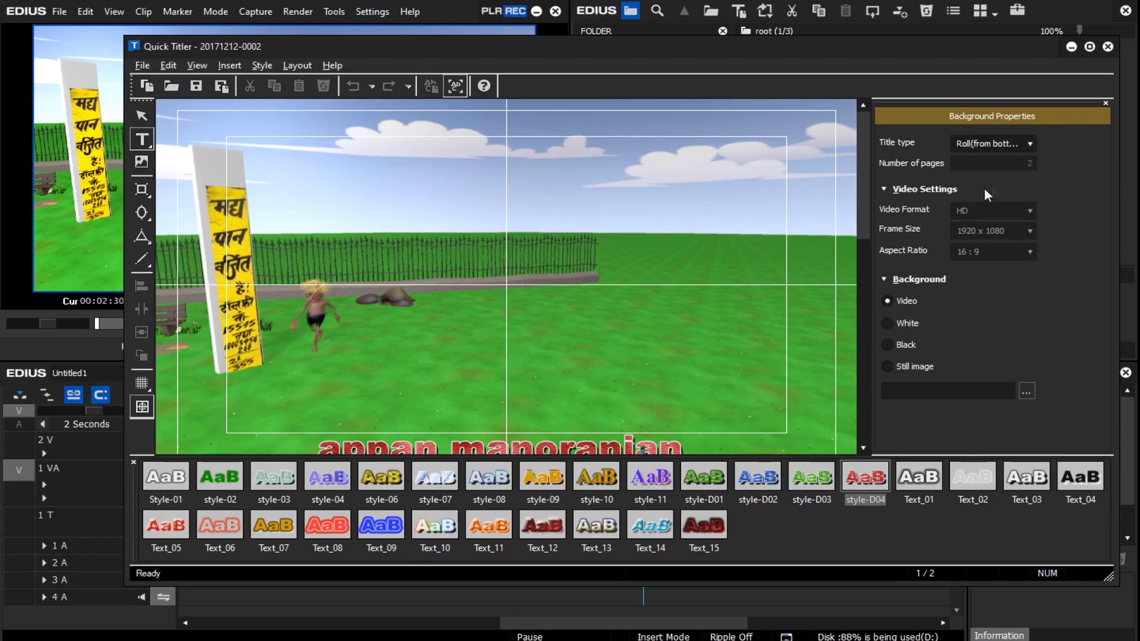
pyautogui.click(1028, 149)
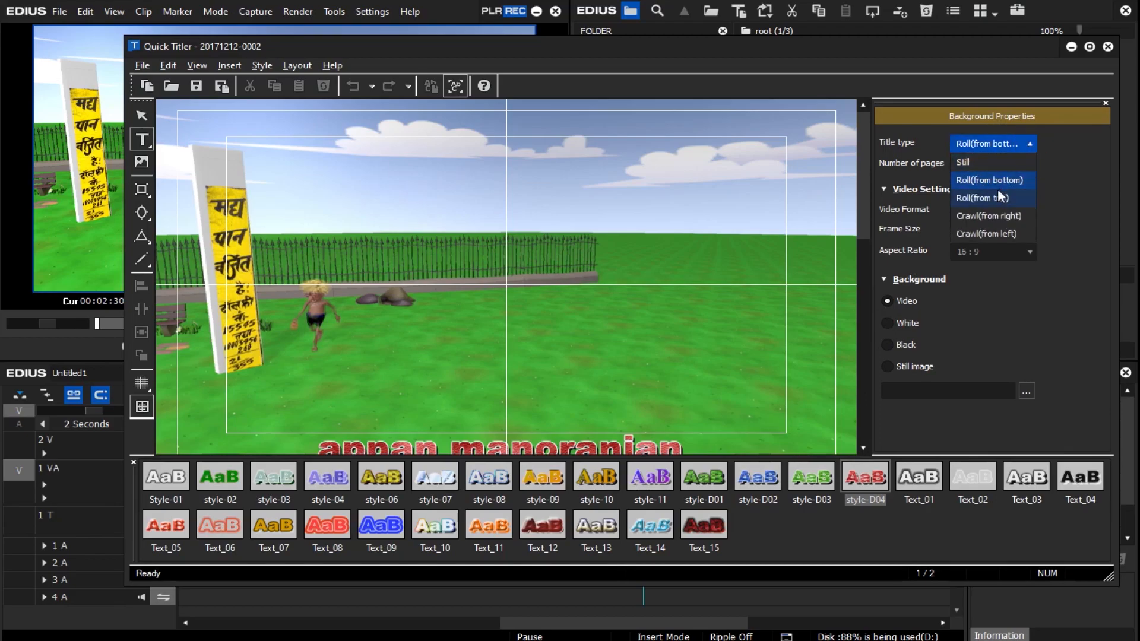
pyautogui.click(975, 200)
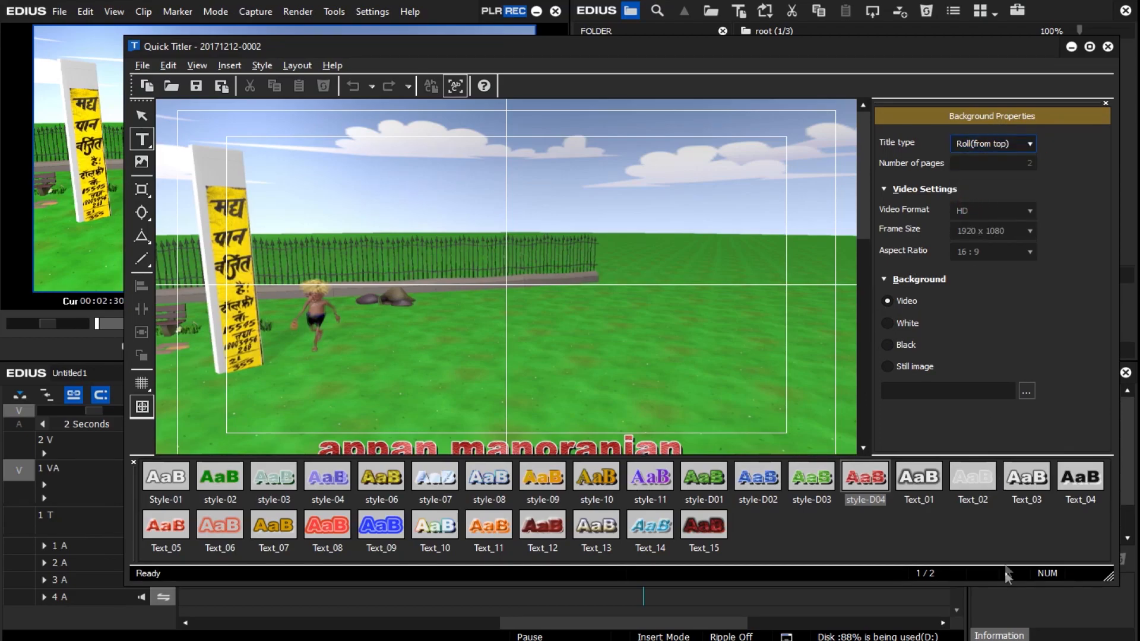
pyautogui.click(1108, 47)
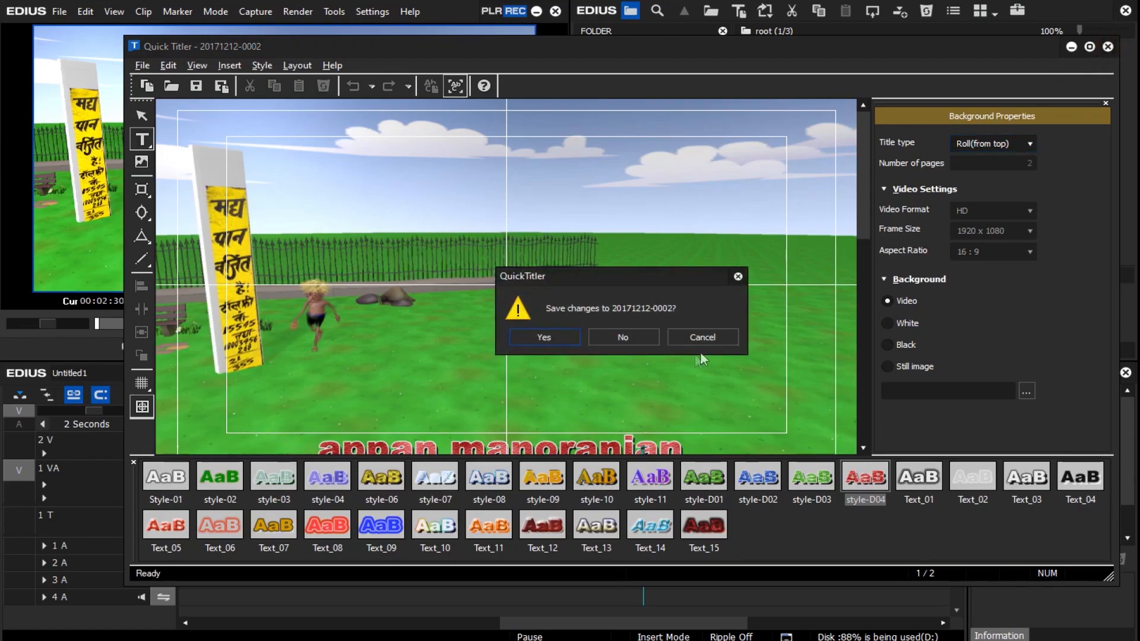
pyautogui.click(551, 337)
pyautogui.click(584, 429)
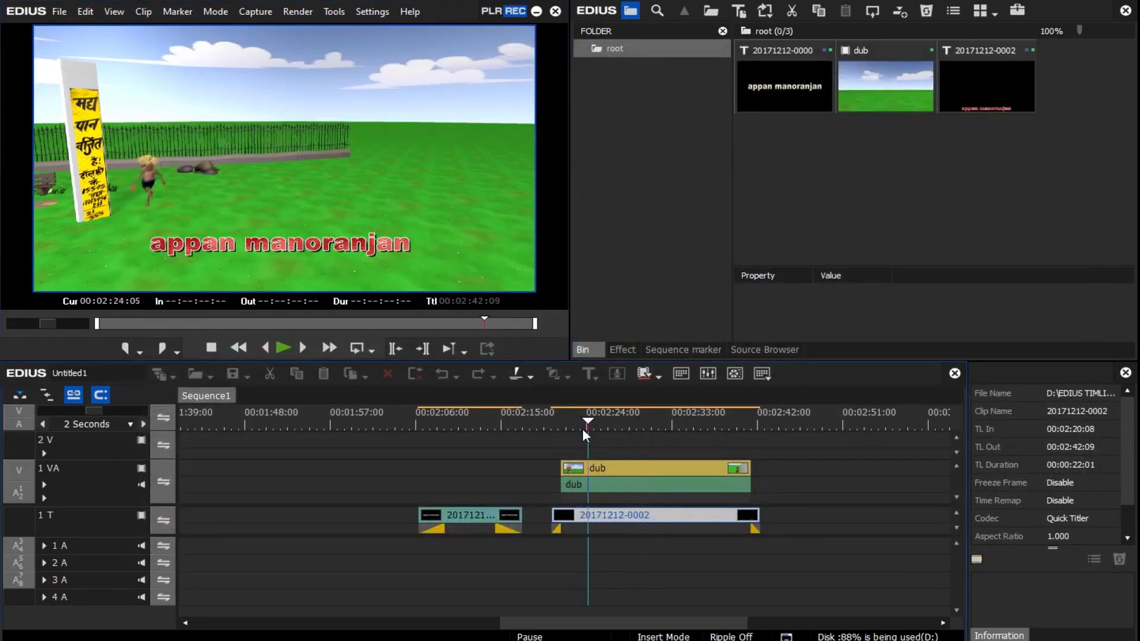
pyautogui.press('space')
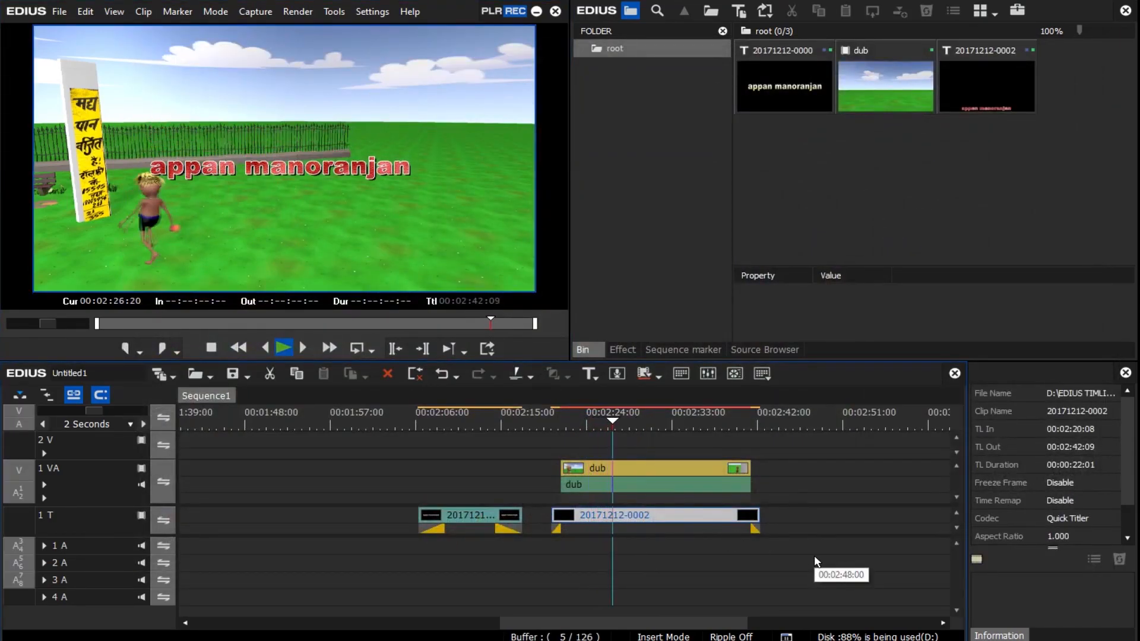
pyautogui.click(679, 515)
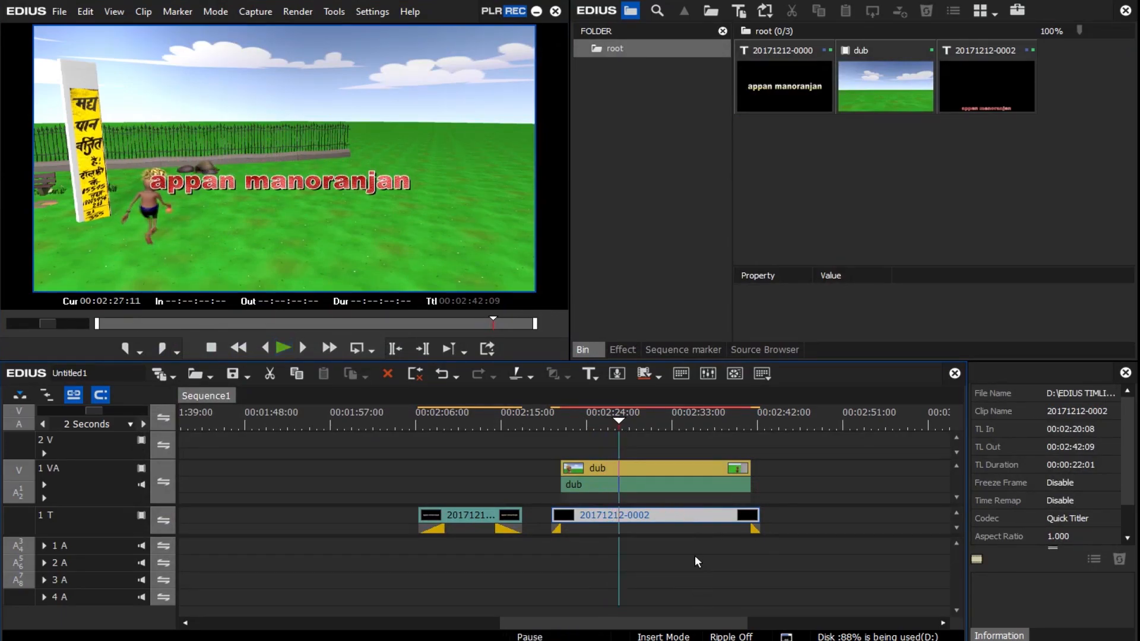
pyautogui.doubleClick(692, 515)
pyautogui.click(1010, 143)
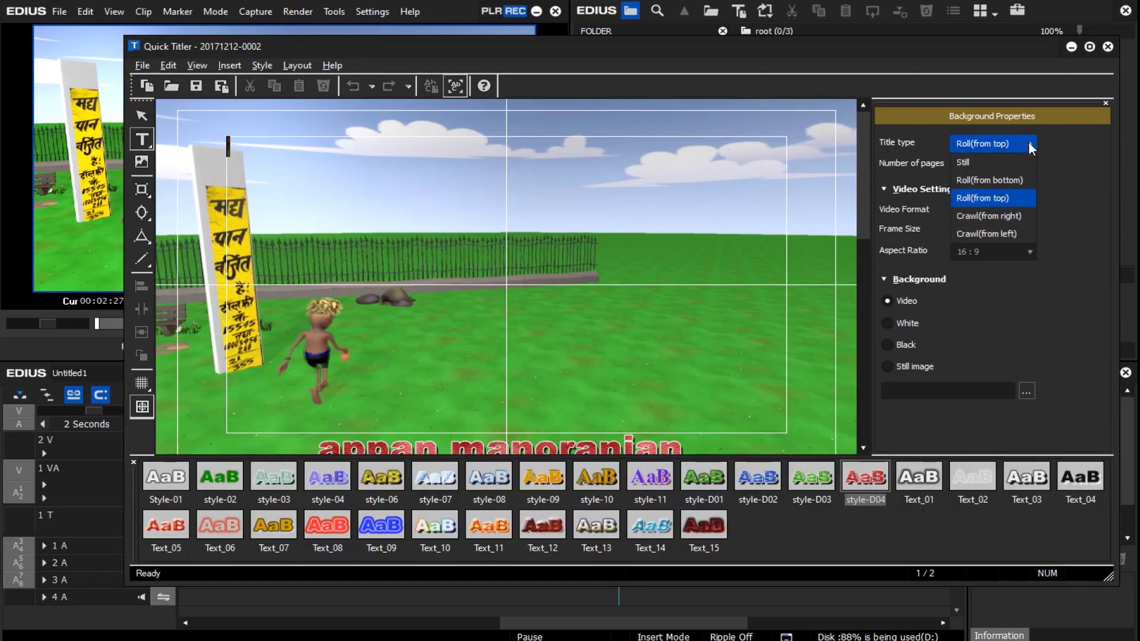
pyautogui.click(992, 216)
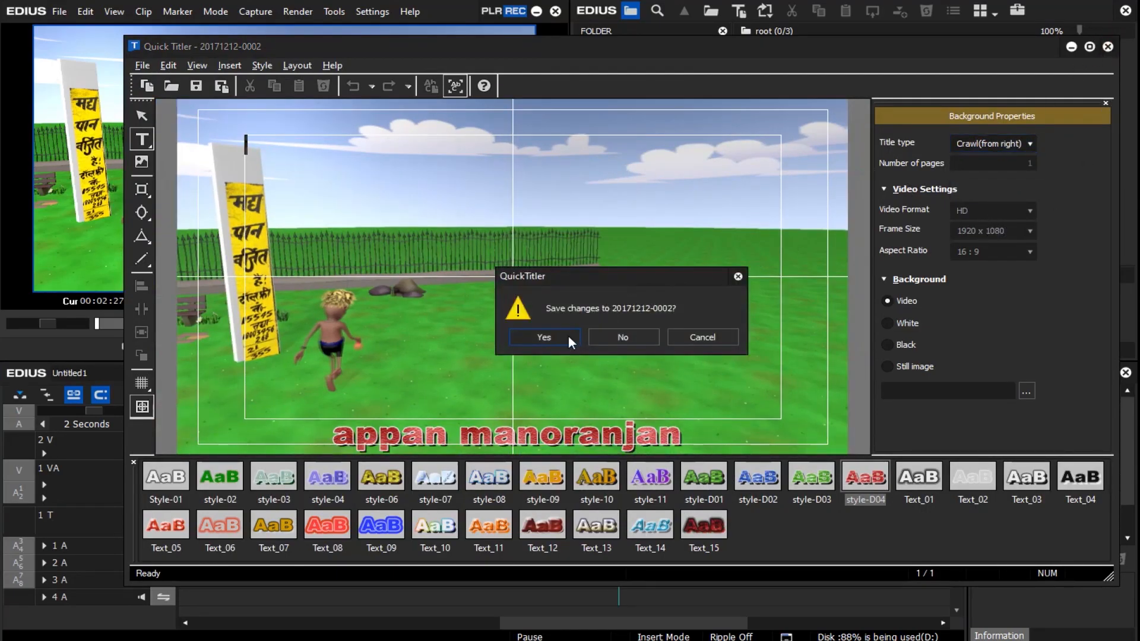
pyautogui.click(544, 337)
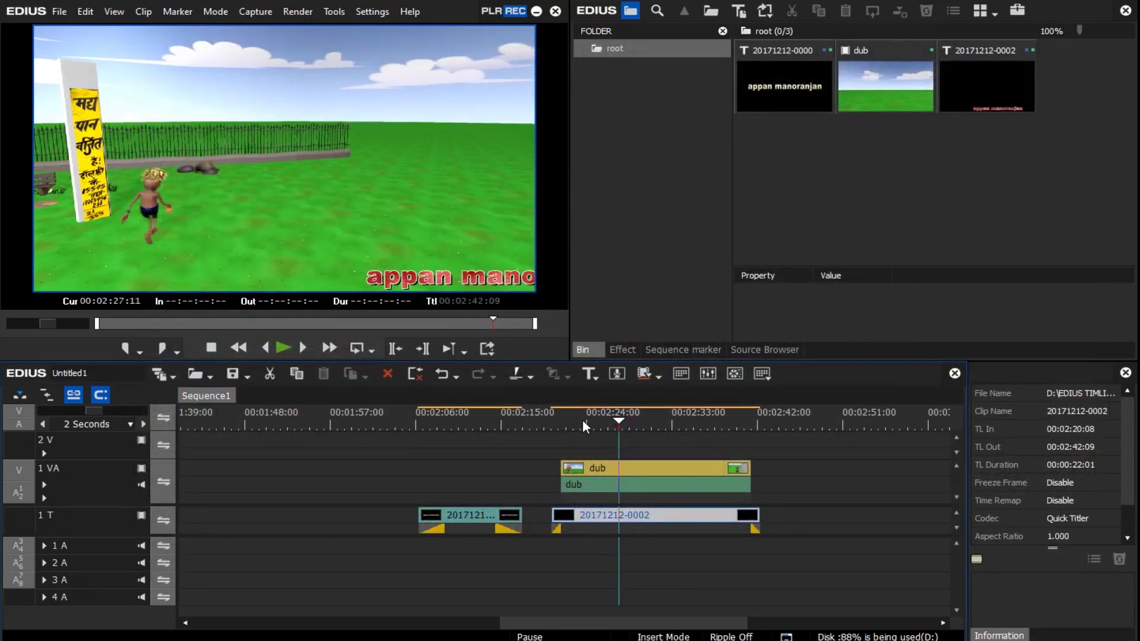
pyautogui.click(583, 423)
pyautogui.press('space')
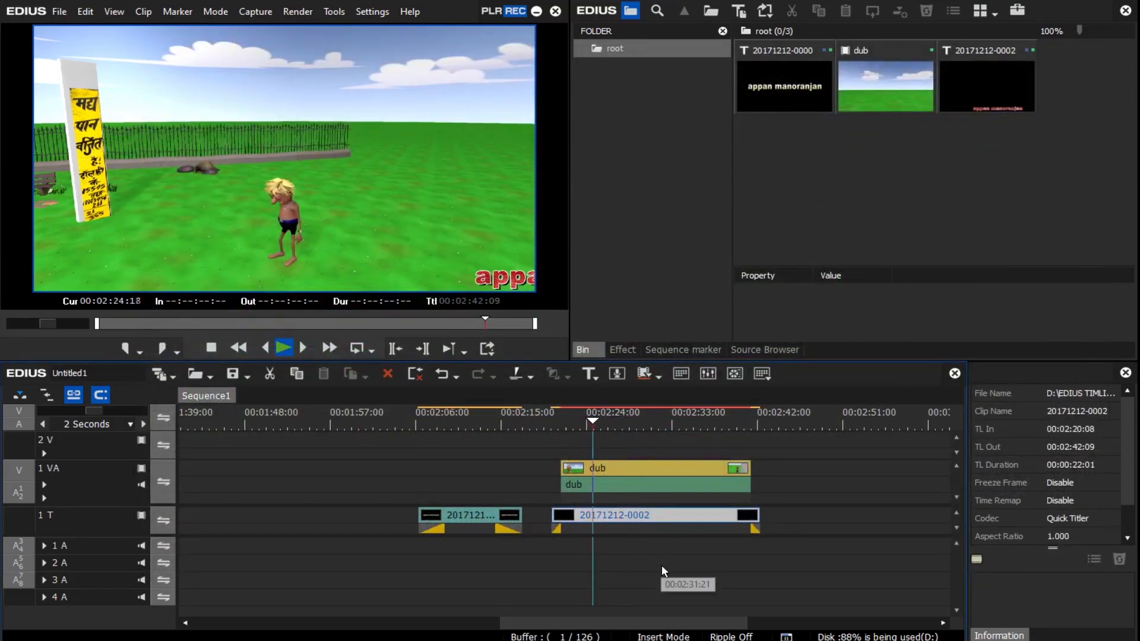
pyautogui.click(676, 425)
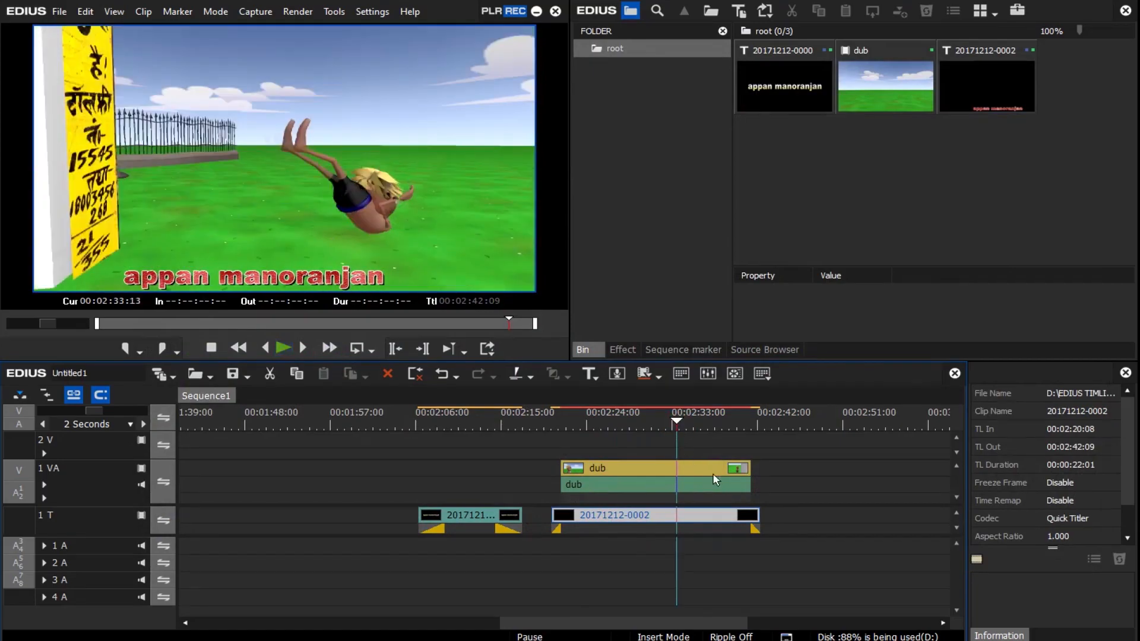
pyautogui.doubleClick(693, 519)
pyautogui.click(1027, 142)
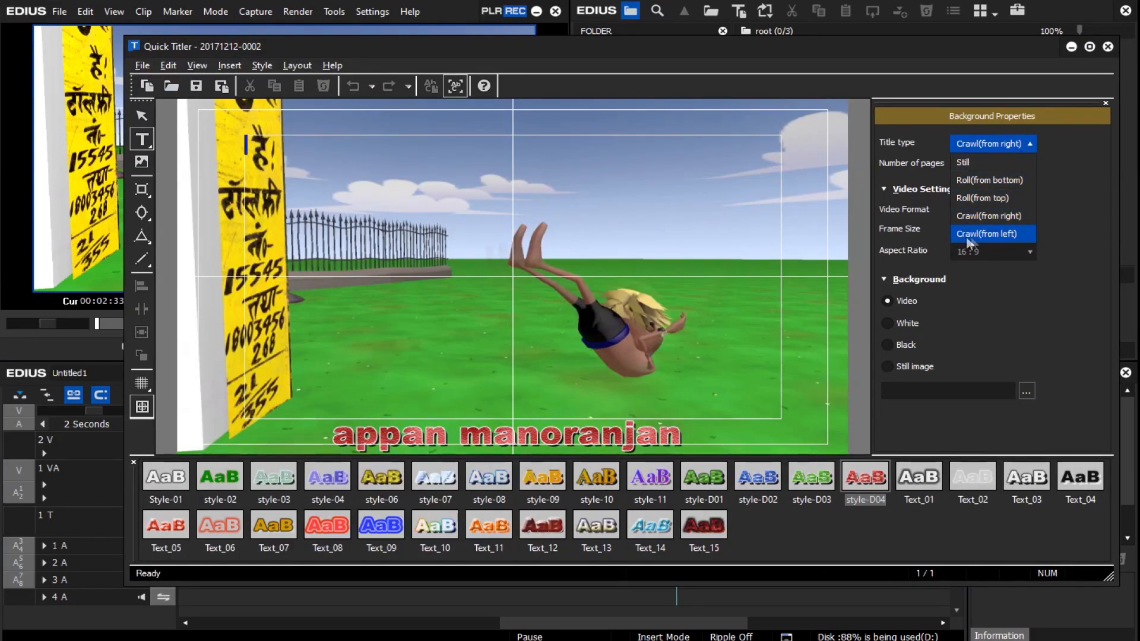
pyautogui.click(1011, 237)
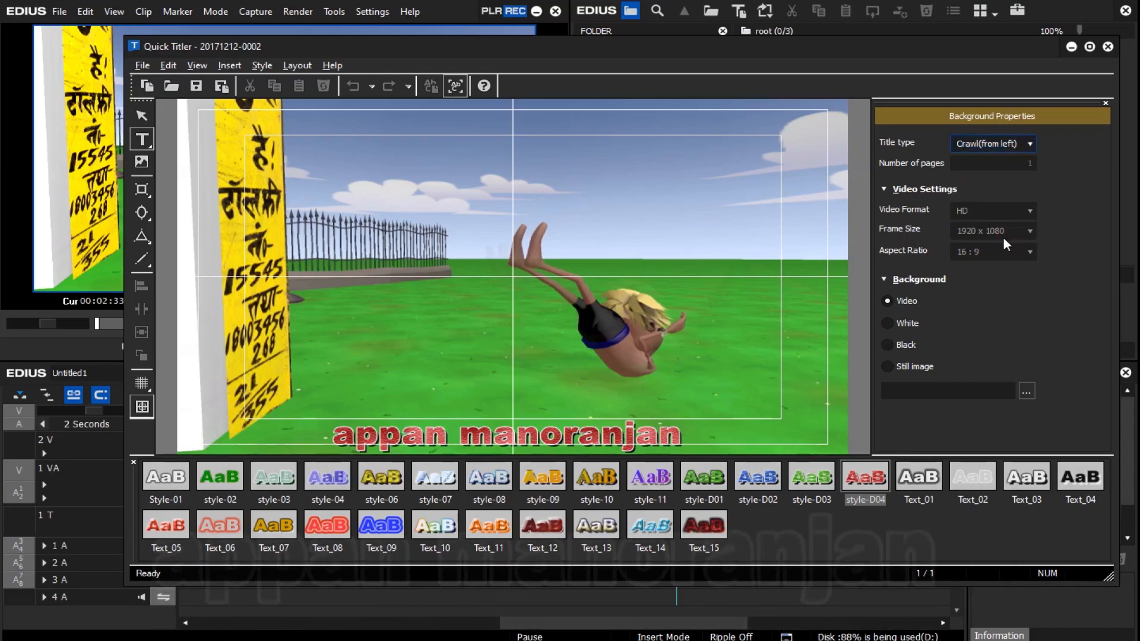
pyautogui.click(1108, 46)
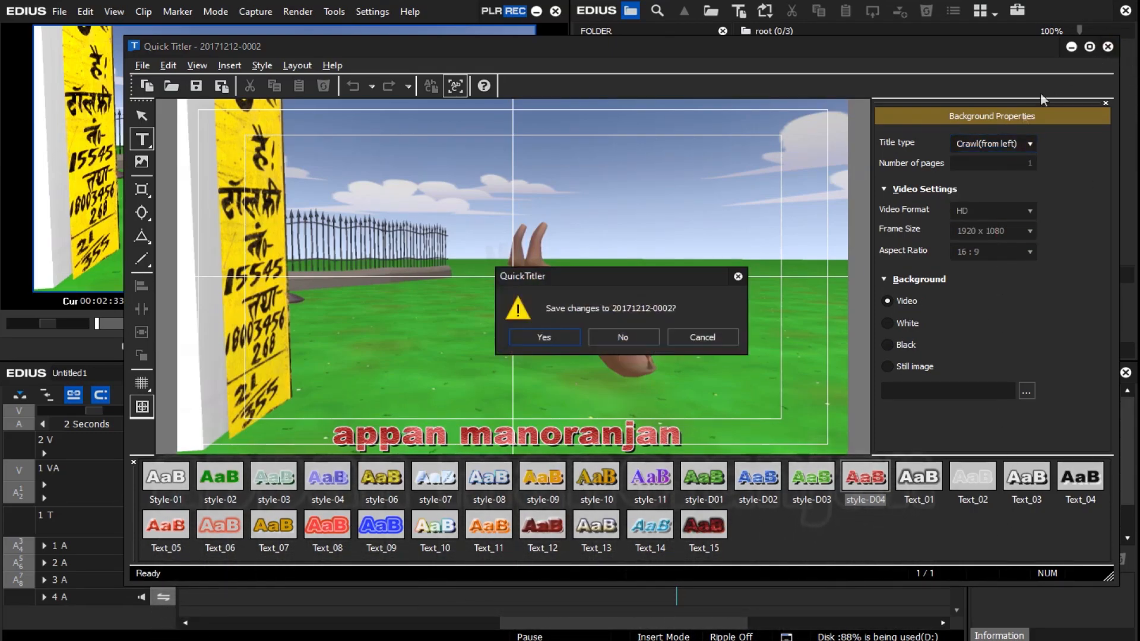
pyautogui.click(544, 337)
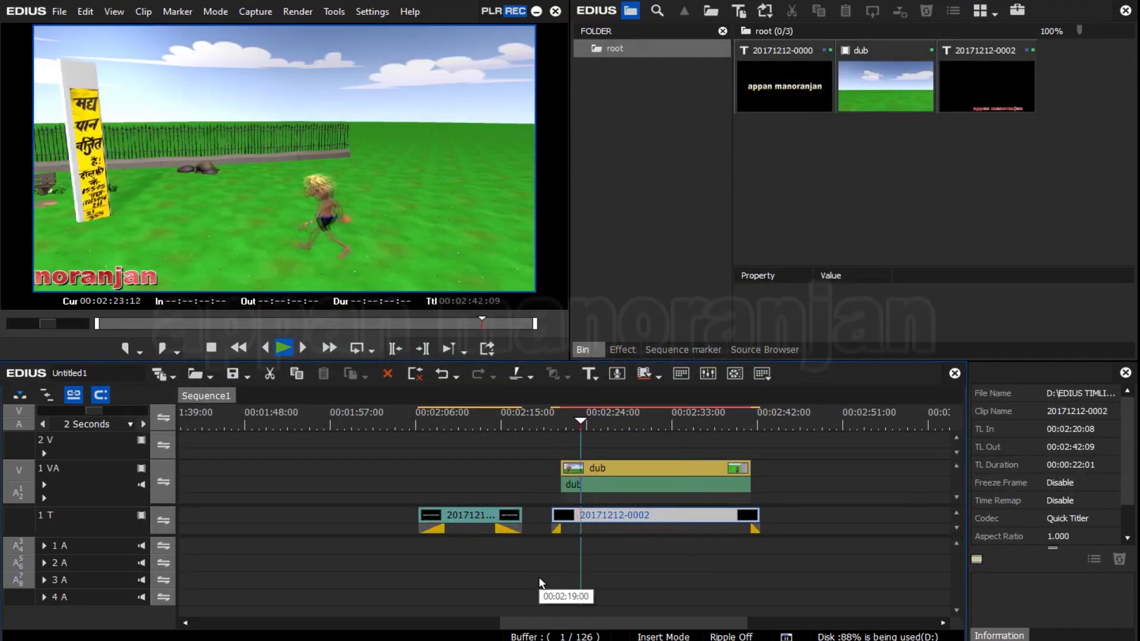
pyautogui.press('space')
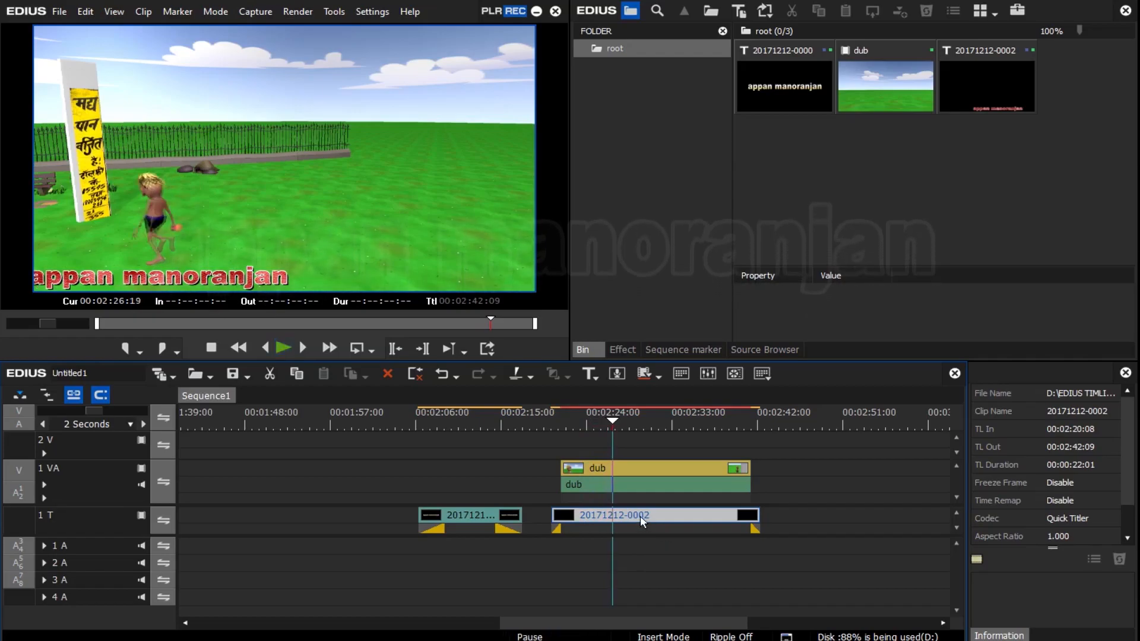
# Move the dub clip on 1 VA to start at 00:01:44:22, then show the frame at 00:02:09:00
pyautogui.click(472, 420)
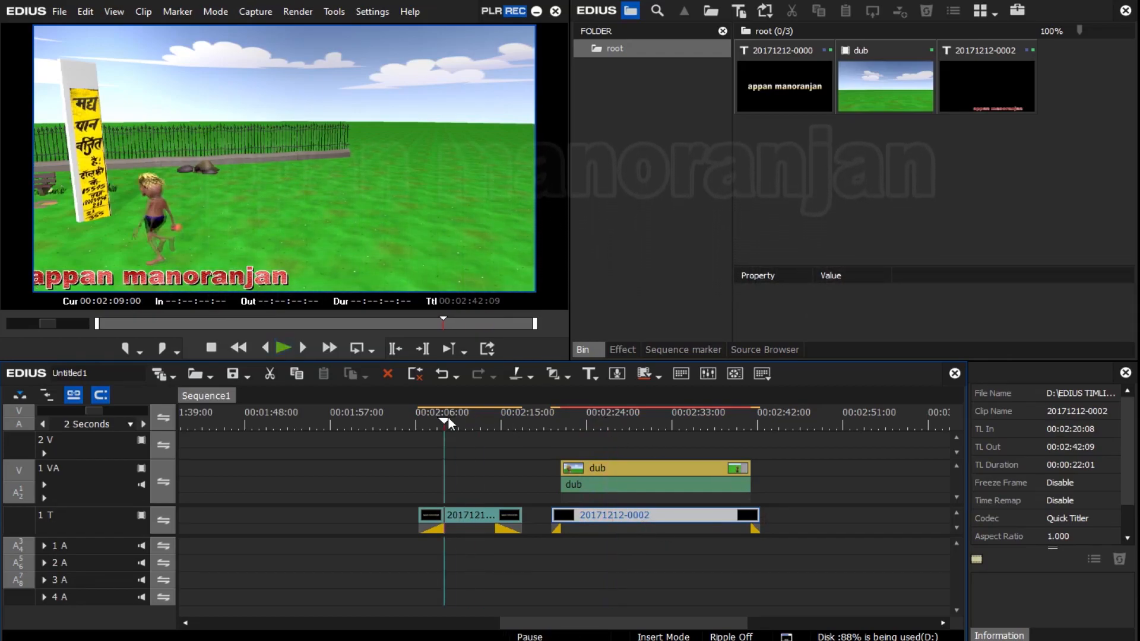
pyautogui.click(351, 424)
pyautogui.moveTo(638, 475); pyautogui.dragTo(291, 476)
pyautogui.click(444, 422)
pyautogui.click(959, 158)
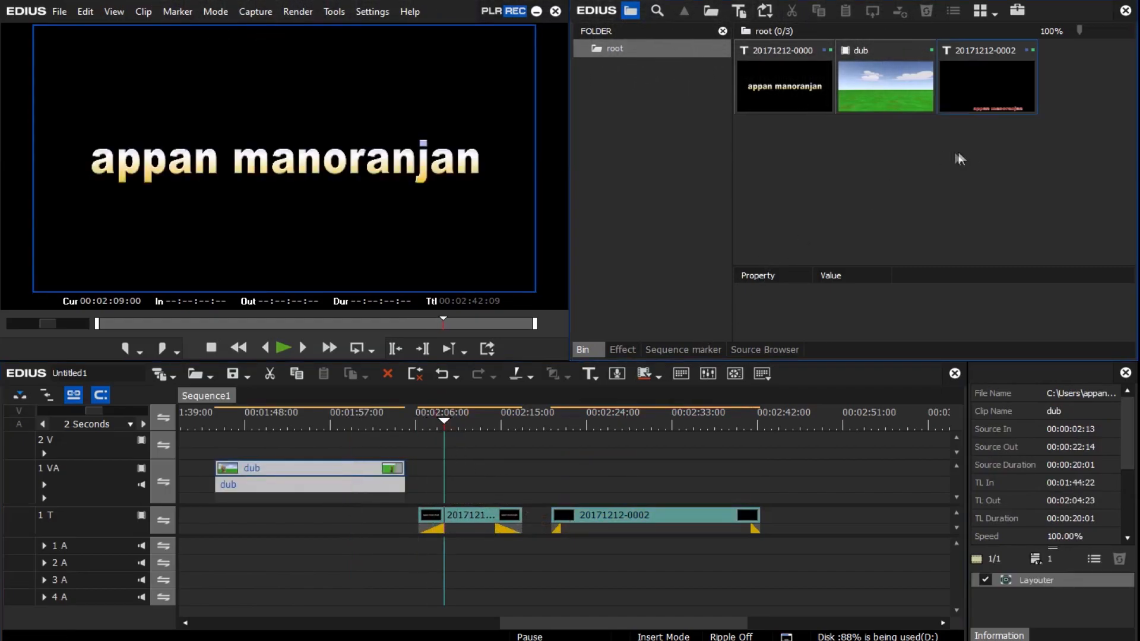
pyautogui.moveTo(789, 82); pyautogui.dragTo(297, 524)
pyautogui.click(315, 411)
pyautogui.moveTo(320, 515); pyautogui.dragTo(324, 447)
pyautogui.click(277, 423)
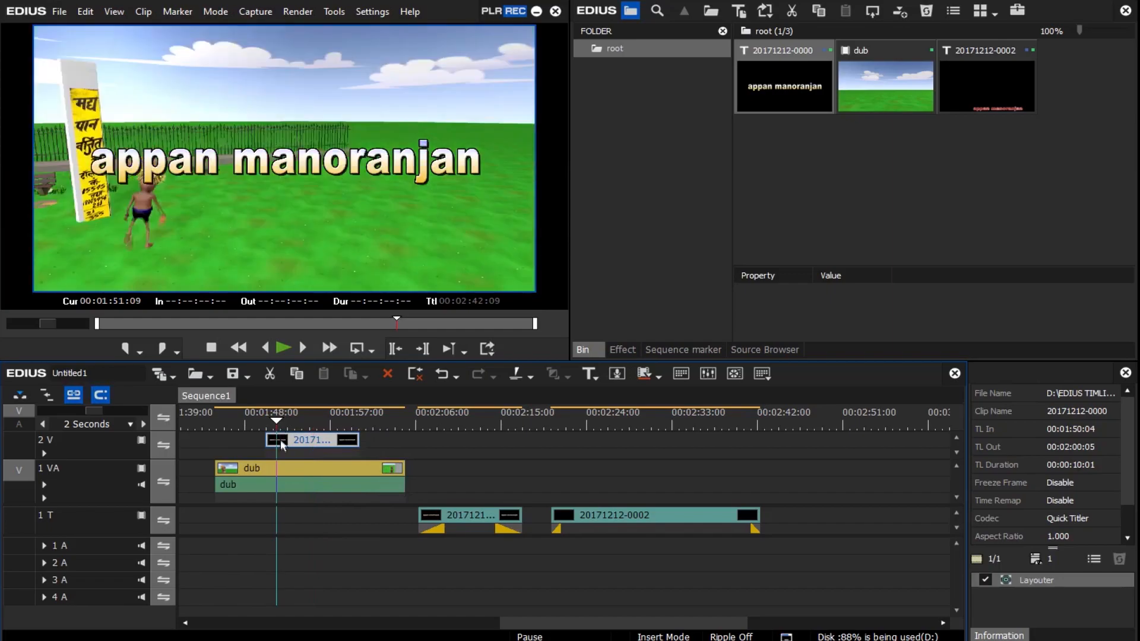
# Apply an Explosion In transition from the GPU Explosion Normal set to the start of the 2 V title and lengthen it to 00:00:03:05
pyautogui.click(623, 351)
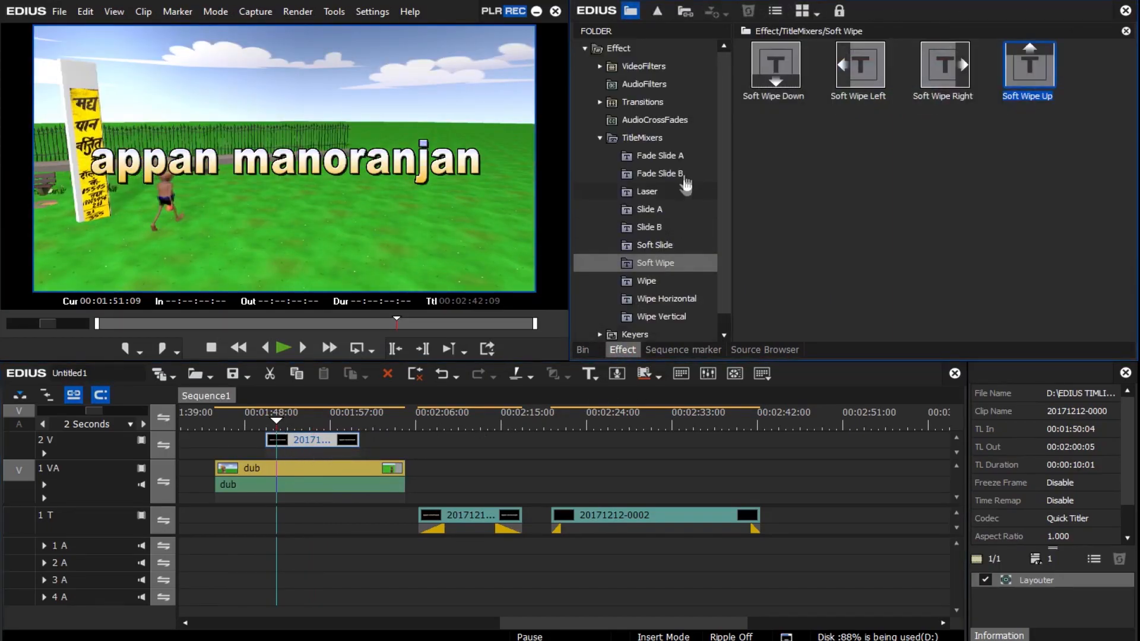
pyautogui.click(600, 138)
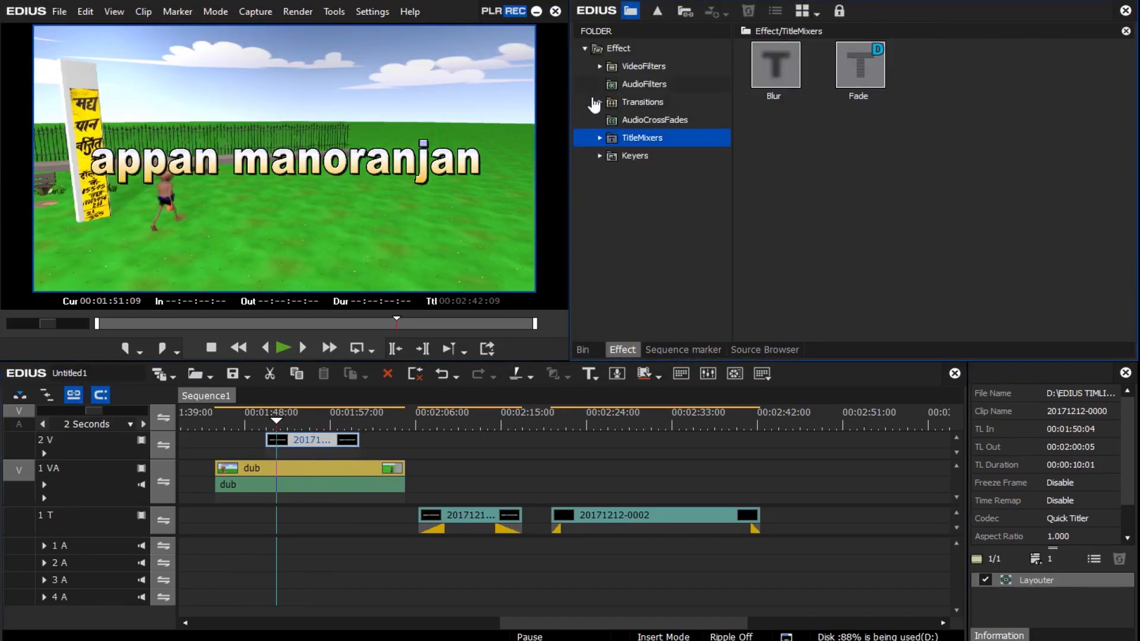
pyautogui.click(600, 103)
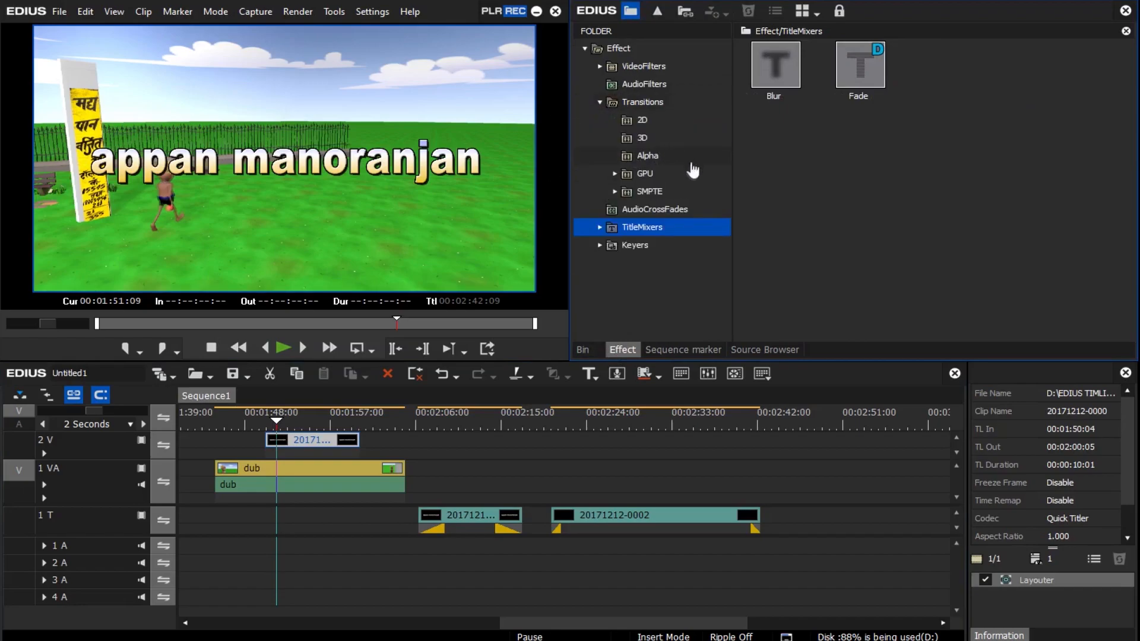
pyautogui.click(615, 174)
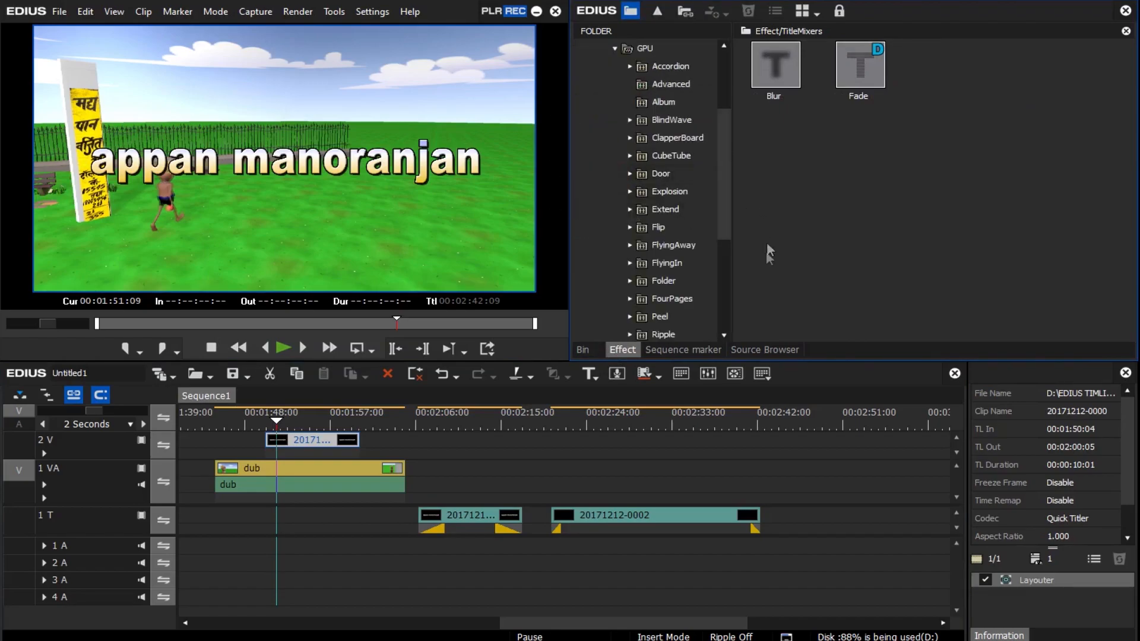
pyautogui.click(630, 191)
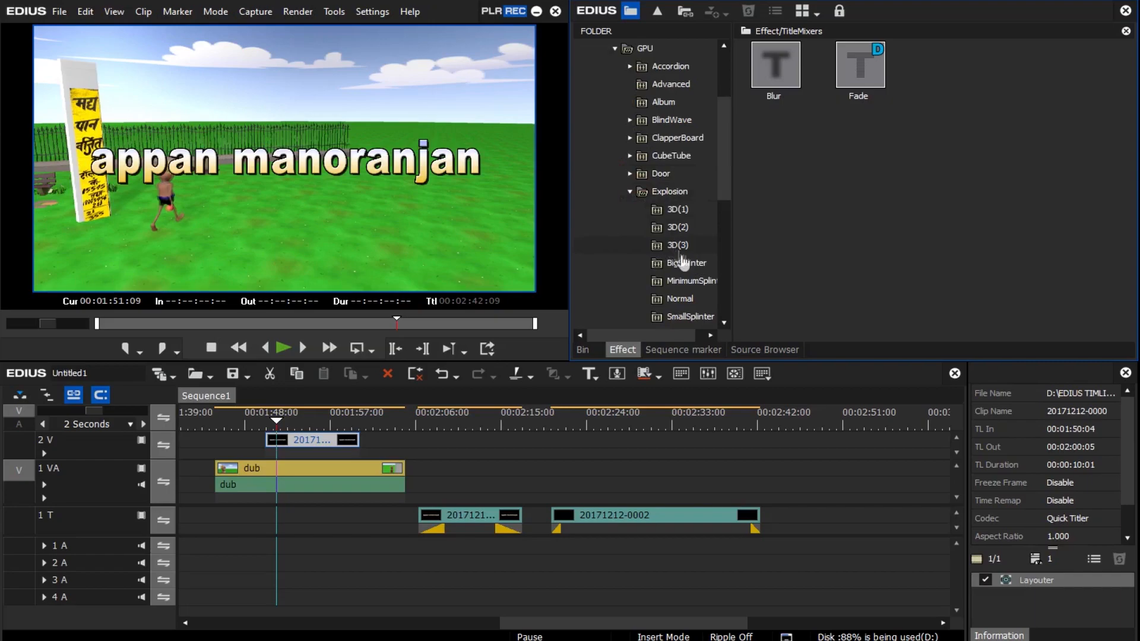
pyautogui.scroll(-2, 695, 269)
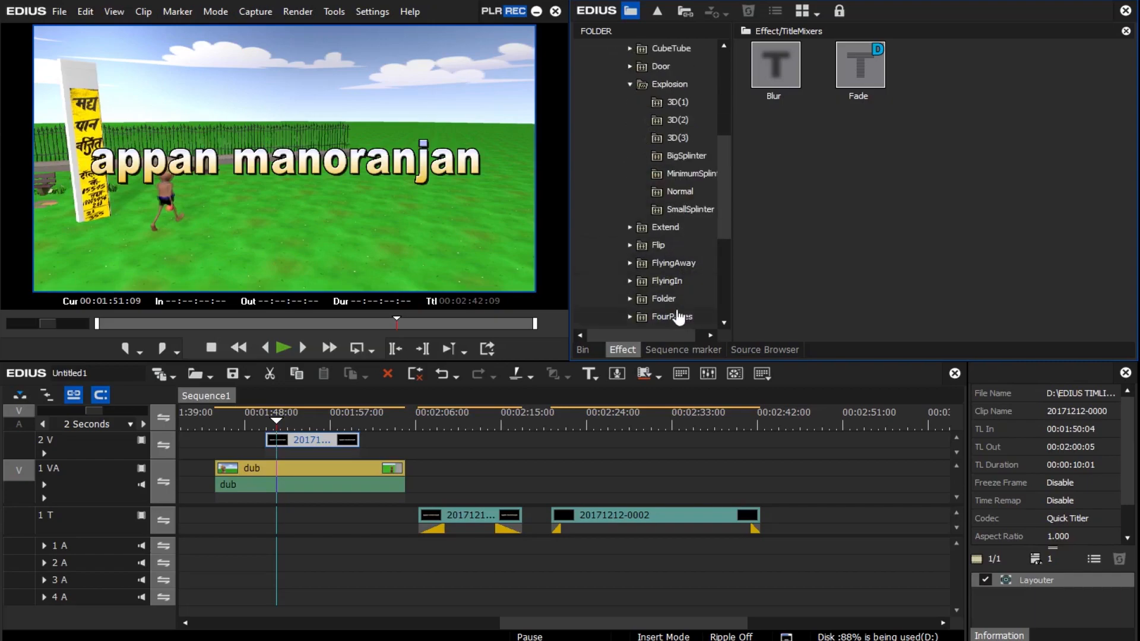
pyautogui.click(683, 193)
pyautogui.moveTo(785, 162); pyautogui.dragTo(326, 417)
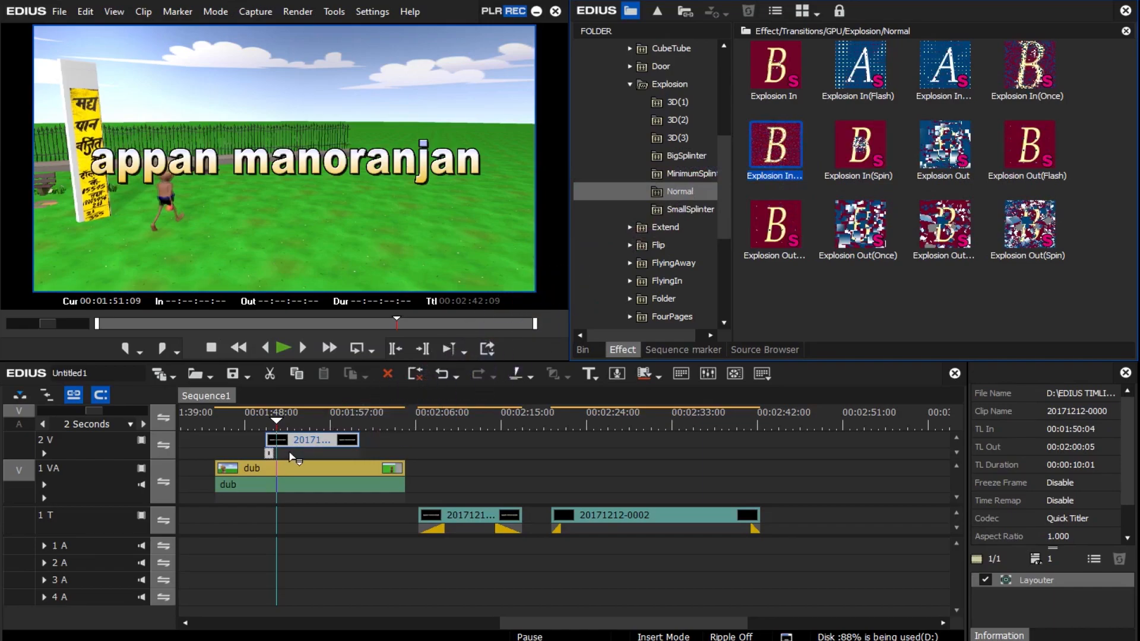
pyautogui.moveTo(286, 454)
pyautogui.mouseDown()
pyautogui.moveTo(276, 456)
pyautogui.moveTo(297, 458)
pyautogui.mouseUp()
# Apply Explosion Out(Spin) to the end of the 2 V title and play the sequence across both explosion transitions
pyautogui.click(332, 422)
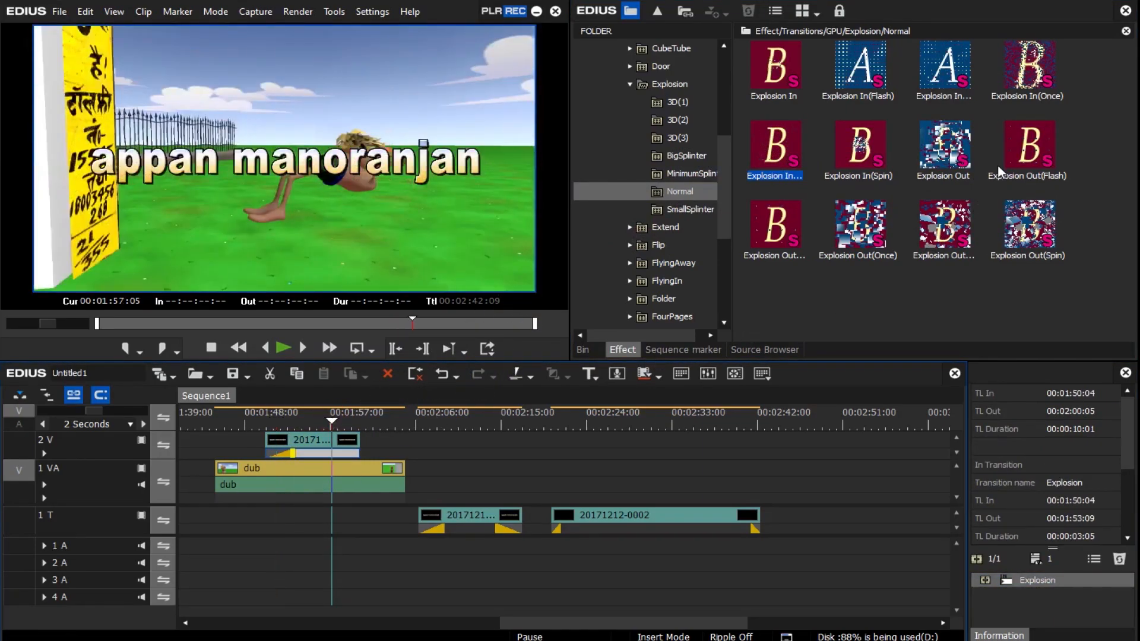
pyautogui.moveTo(1034, 237); pyautogui.dragTo(333, 459)
pyautogui.click(244, 423)
pyautogui.press('space')
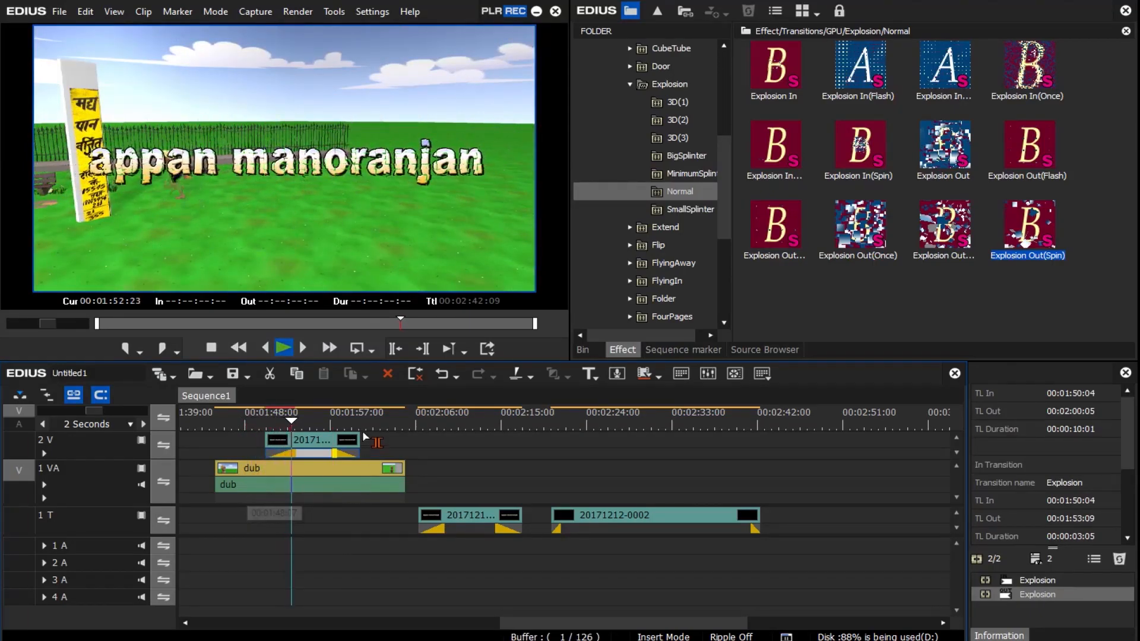
pyautogui.click(331, 561)
pyautogui.press('space')
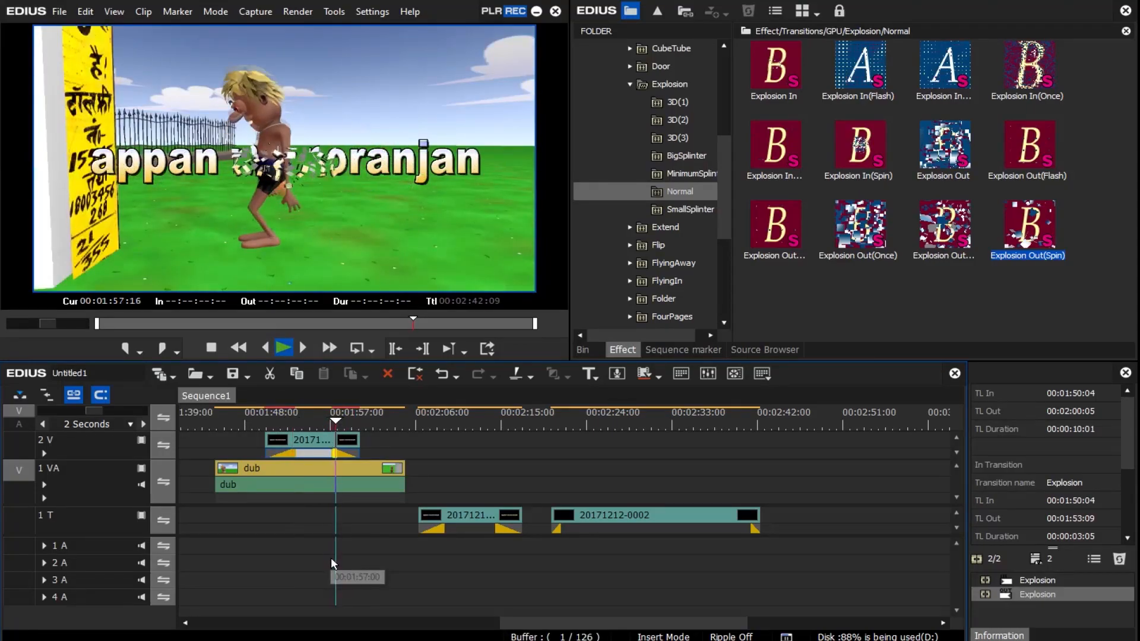
pyautogui.moveTo(455, 425); pyautogui.dragTo(322, 426)
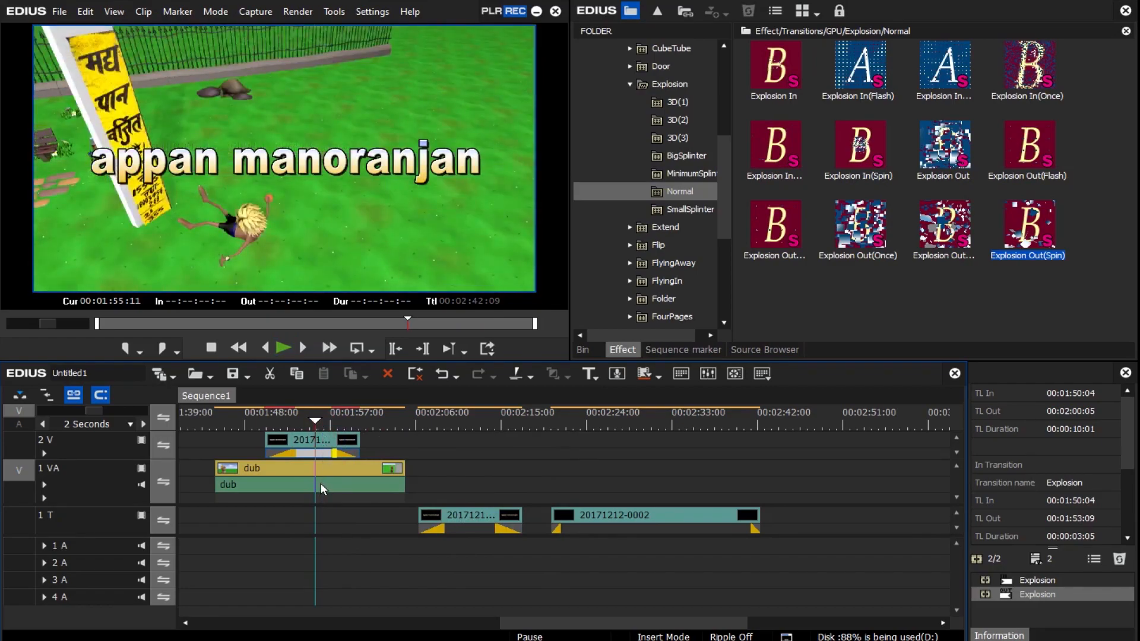